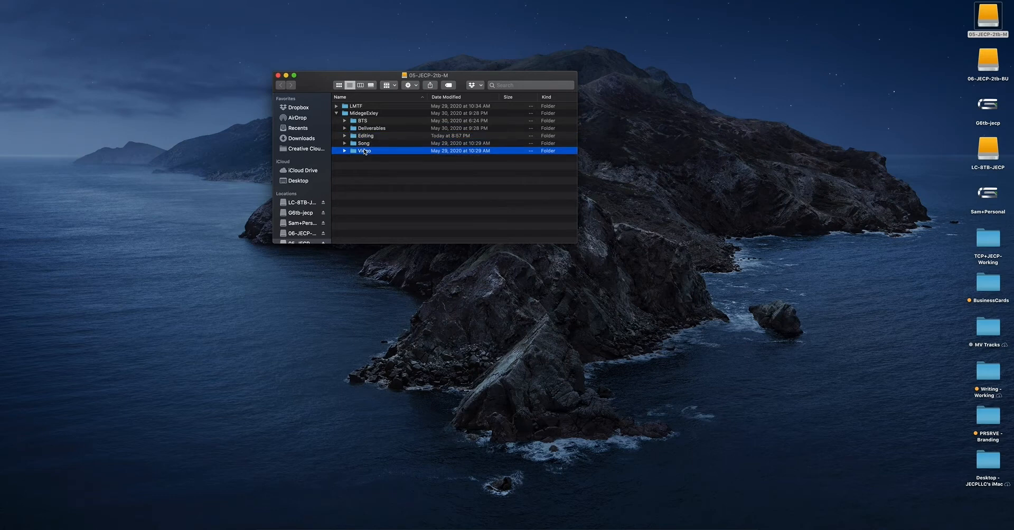
Expand the project's Video folder and look through its C1, C2, C3 and Proxies subfolders
{"action": "key", "text": "Up"}
{"action": "key", "text": "Down"}
{"action": "key", "text": "Up"}
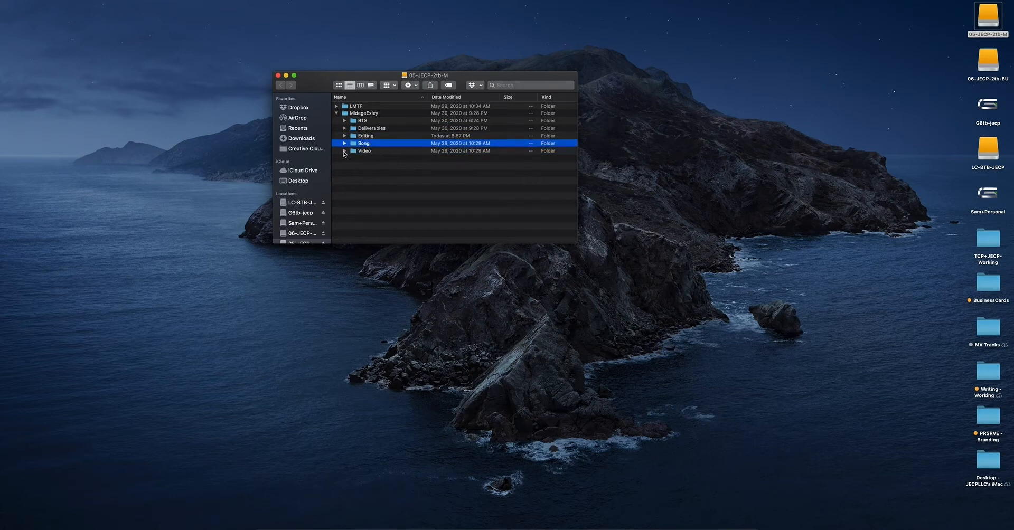
{"action": "left_click", "coordinate": [344, 151]}
{"action": "left_click", "coordinate": [353, 167]}
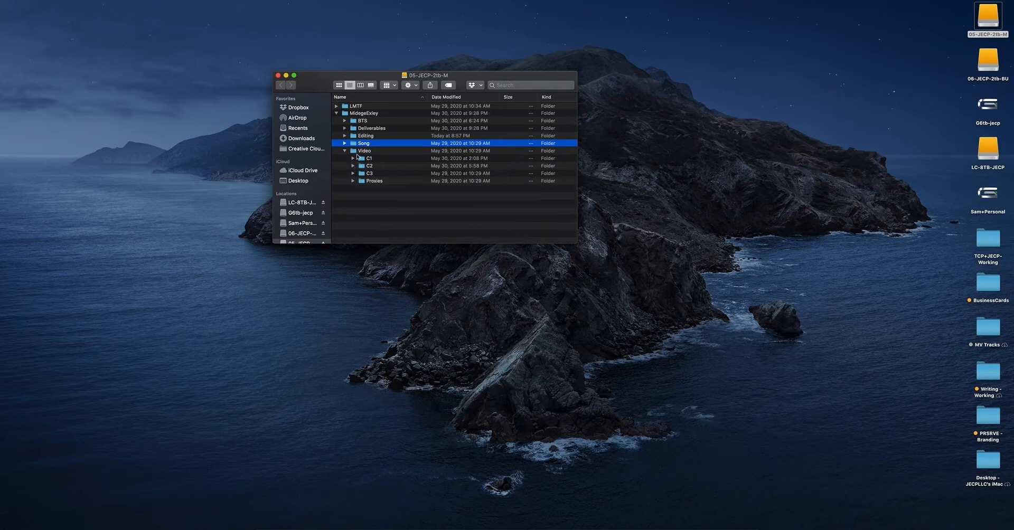
{"action": "left_click", "coordinate": [365, 160]}
{"action": "left_click", "coordinate": [364, 167]}
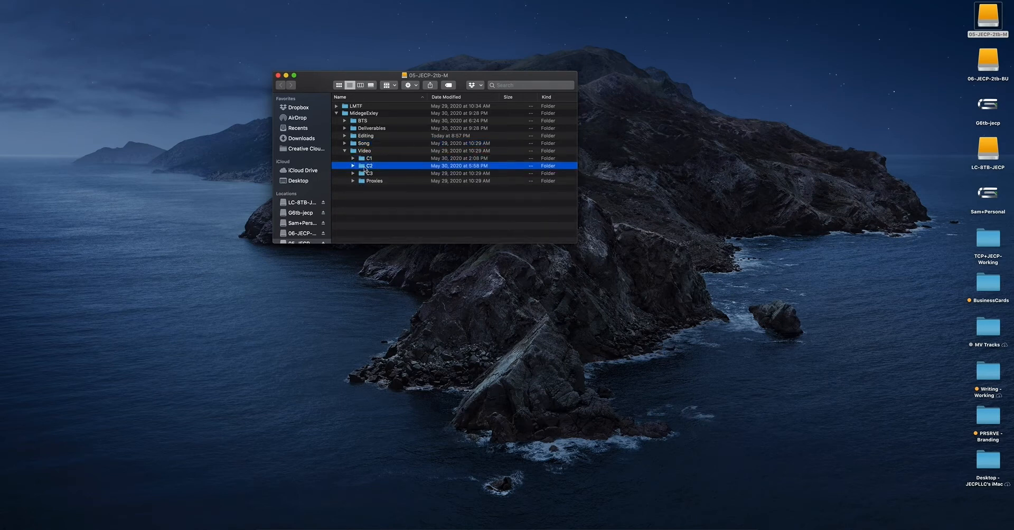
{"action": "left_click", "coordinate": [362, 175]}
{"action": "left_click", "coordinate": [362, 182]}
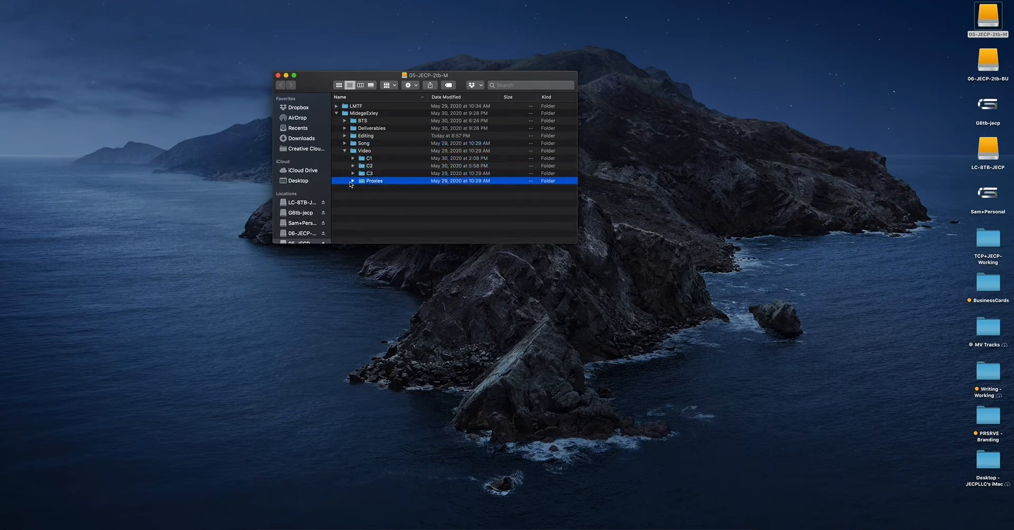
Search the Video folder for .mov files and select all the results
{"action": "double_click", "coordinate": [365, 151]}
{"action": "left_click", "coordinate": [513, 86]}
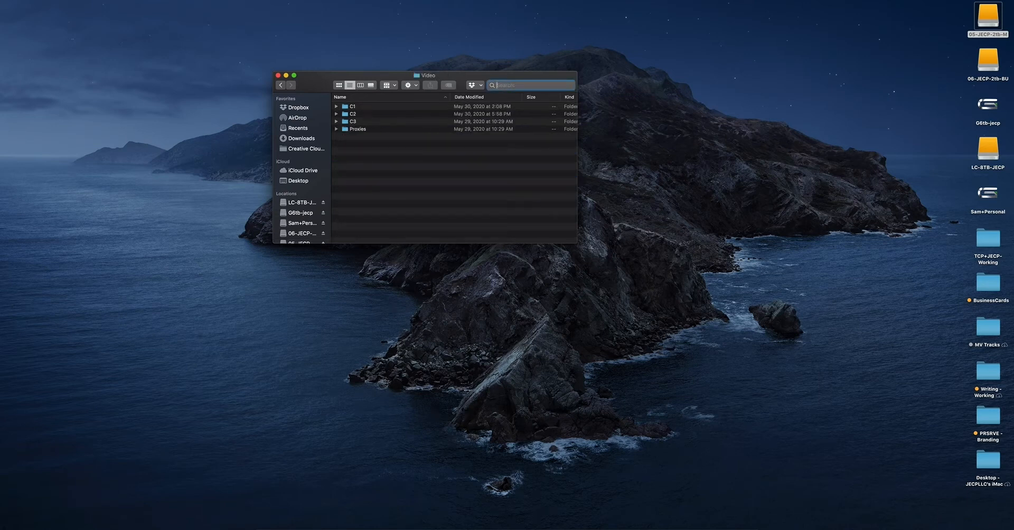
{"action": "type", "text": ".mov"}
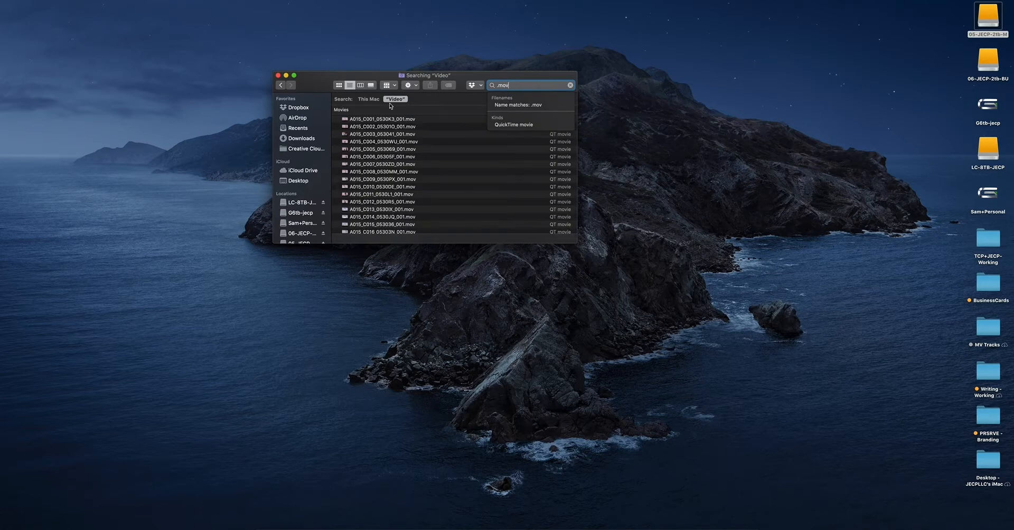
{"action": "left_click", "coordinate": [364, 121]}
{"action": "scroll", "coordinate": [368, 130], "scroll_direction": "down", "scroll_amount": 10}
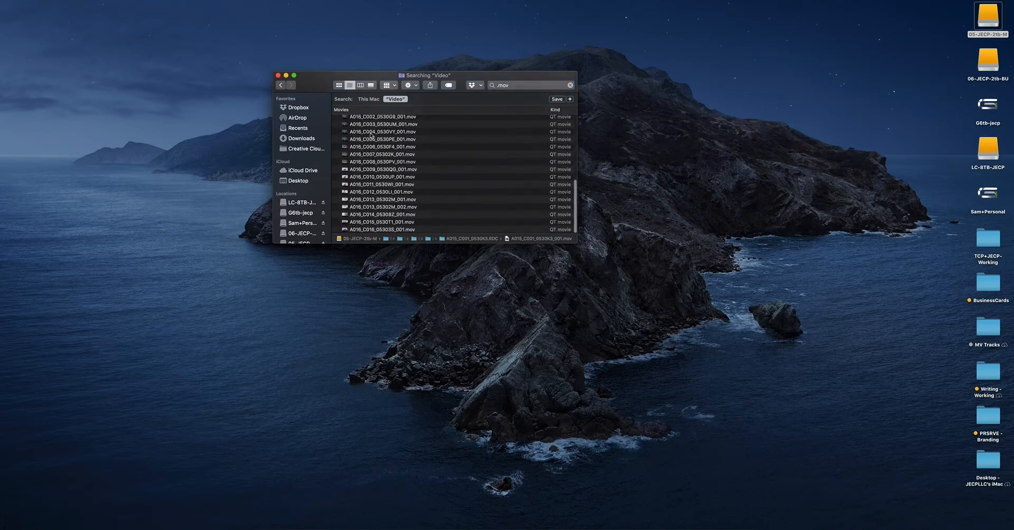
{"action": "key", "text": "super+a"}
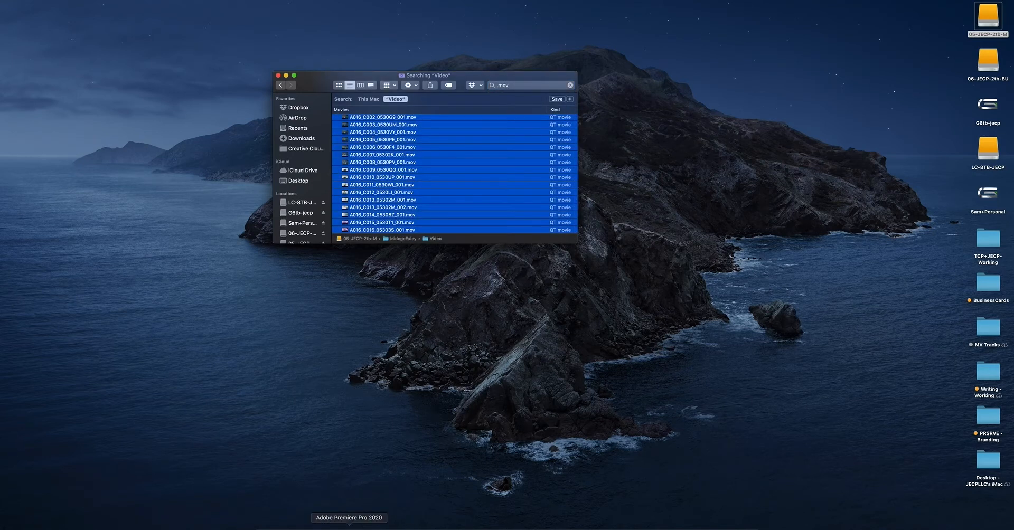
Switch to Adobe Premiere Pro and preview the first five A015 clips in the Video bin, C001 to C005
{"action": "left_click", "coordinate": [355, 527]}
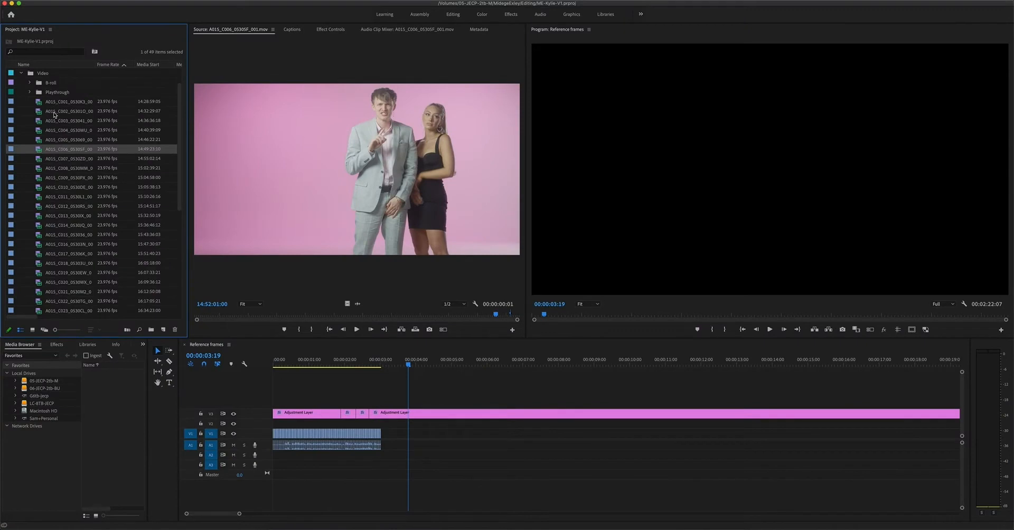
{"action": "scroll", "coordinate": [38, 105], "scroll_direction": "down", "scroll_amount": 5}
{"action": "scroll", "coordinate": [38, 106], "scroll_direction": "up", "scroll_amount": 10}
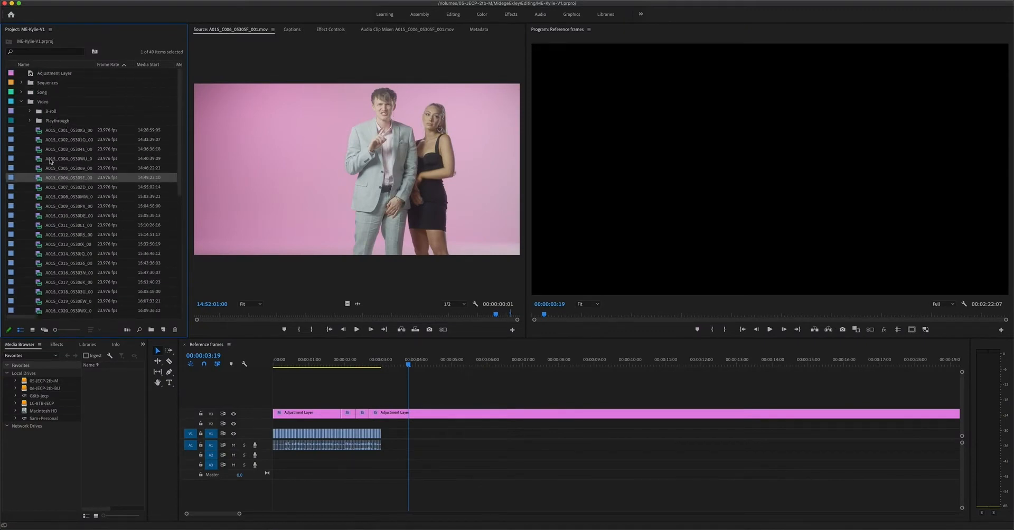
{"action": "scroll", "coordinate": [49, 208], "scroll_direction": "down", "scroll_amount": 10}
{"action": "scroll", "coordinate": [50, 188], "scroll_direction": "up", "scroll_amount": 10}
{"action": "left_click", "coordinate": [21, 92]}
{"action": "left_click", "coordinate": [21, 93]}
{"action": "double_click", "coordinate": [37, 131]}
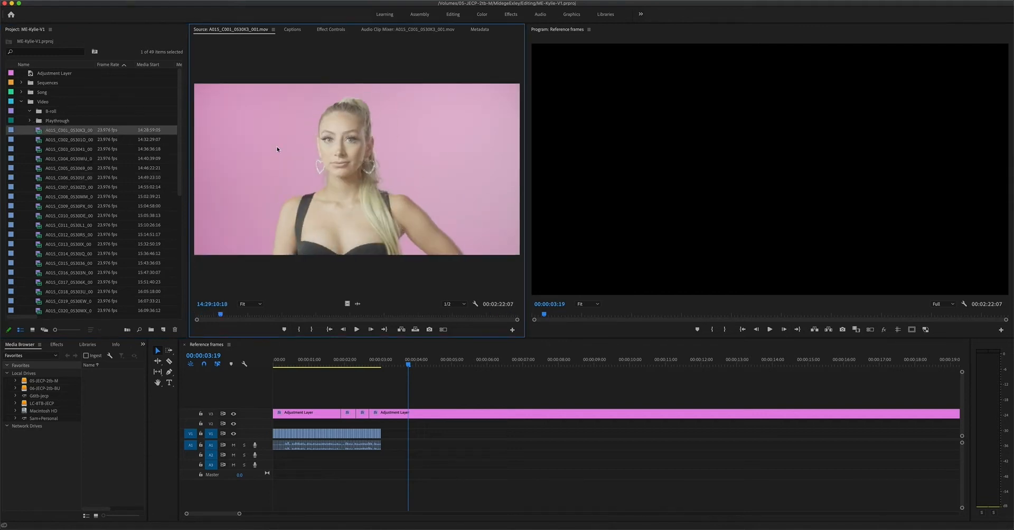
{"action": "double_click", "coordinate": [39, 141]}
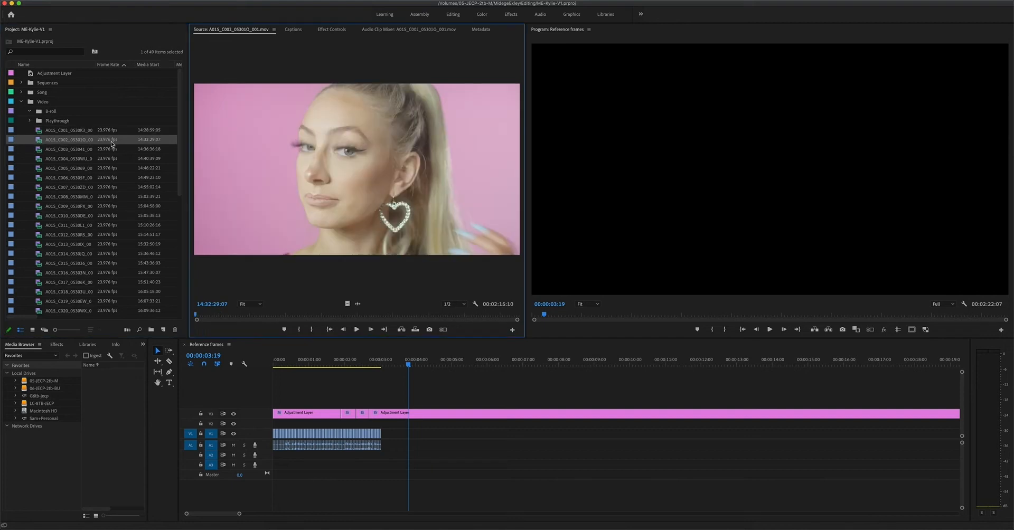
{"action": "double_click", "coordinate": [43, 151]}
{"action": "double_click", "coordinate": [42, 160]}
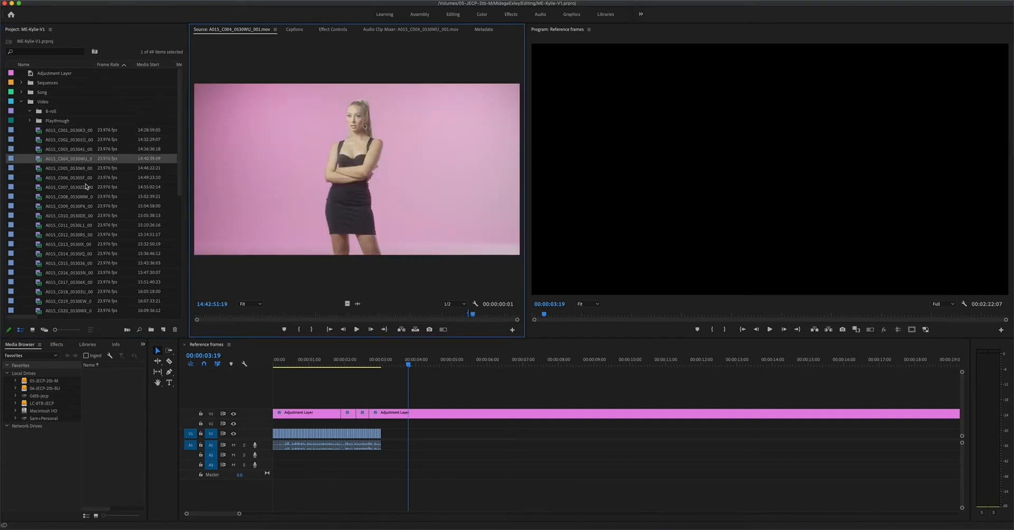
{"action": "double_click", "coordinate": [48, 168]}
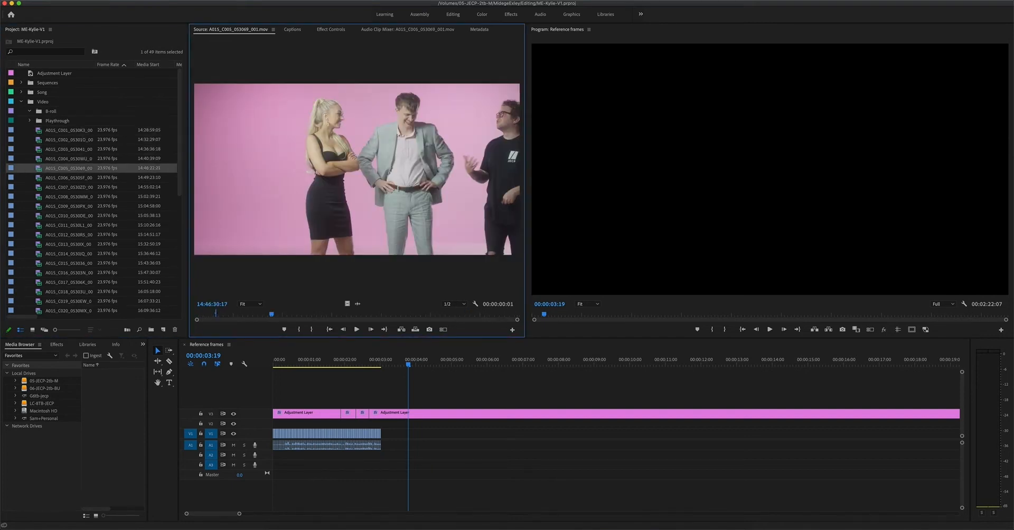
Assign the Rose label to clips A015_C001 to A015_C004 and move them into the B-roll bin
{"action": "left_click", "coordinate": [36, 158]}
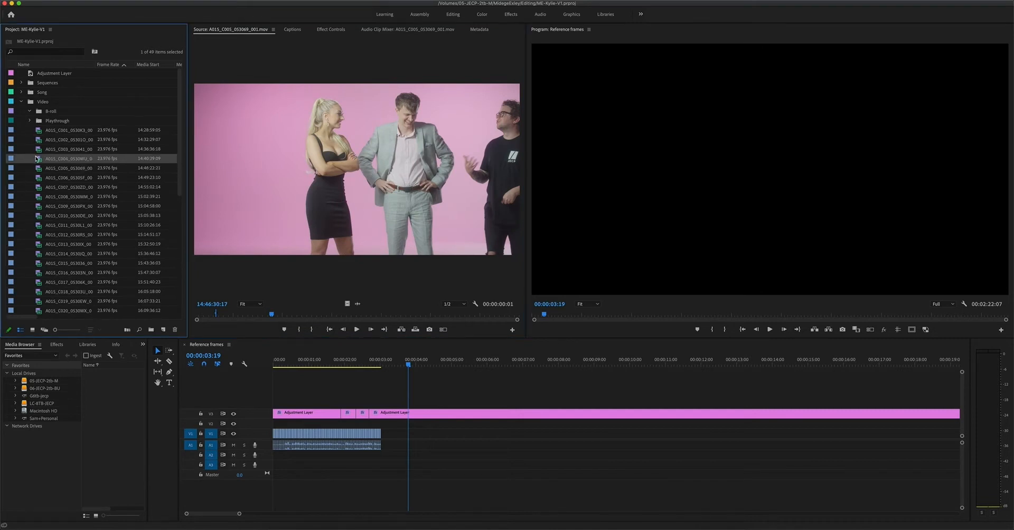
{"action": "left_click", "coordinate": [39, 132], "text": "shift"}
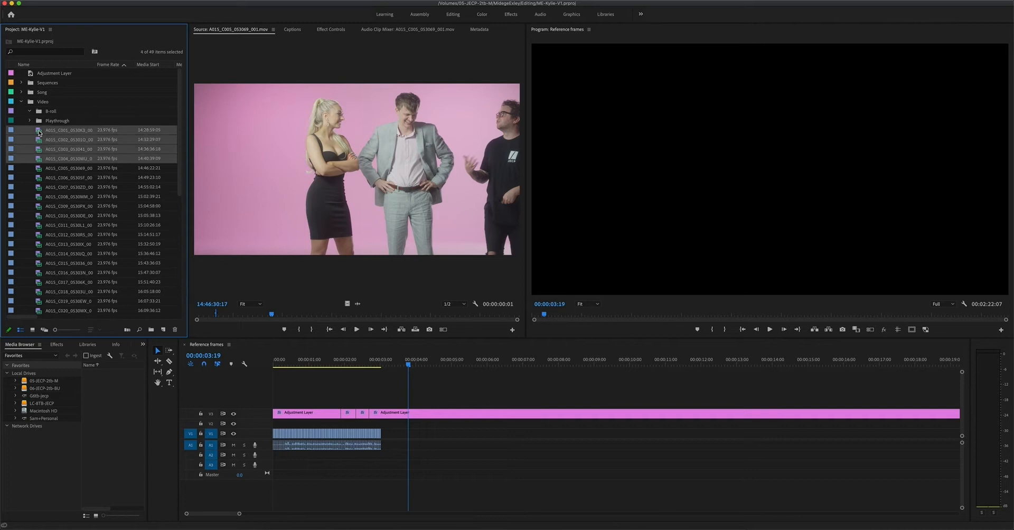
{"action": "right_click", "coordinate": [39, 132]}
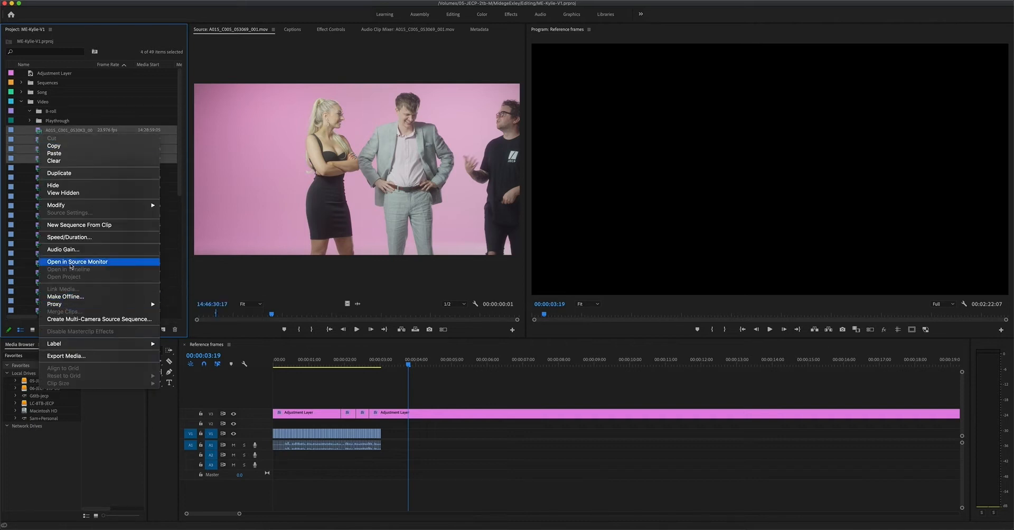
{"action": "mouse_move", "coordinate": [71, 345]}
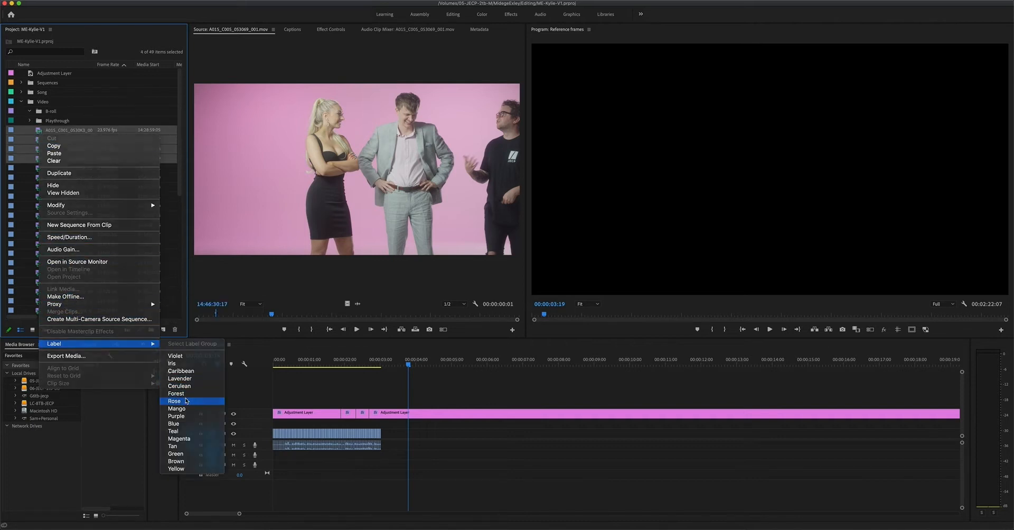
{"action": "left_click", "coordinate": [186, 400]}
{"action": "left_click_drag", "start_coordinate": [37, 130], "coordinate": [38, 112]}
{"action": "left_click", "coordinate": [38, 112]}
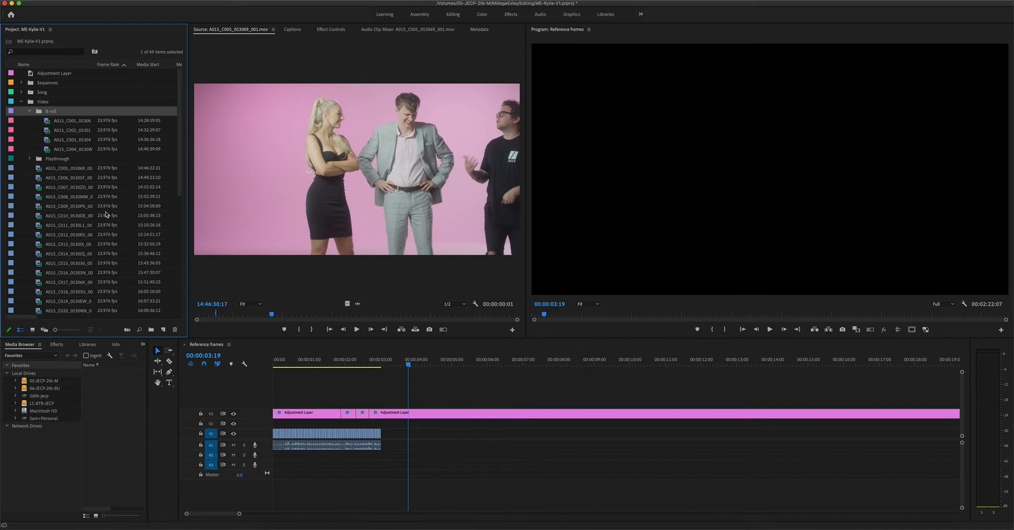
Create an Extras bin inside the Video bin and move clip A015_C005 into it
{"action": "double_click", "coordinate": [38, 168]}
{"action": "scroll", "coordinate": [407, 177], "scroll_direction": "down", "scroll_amount": 20}
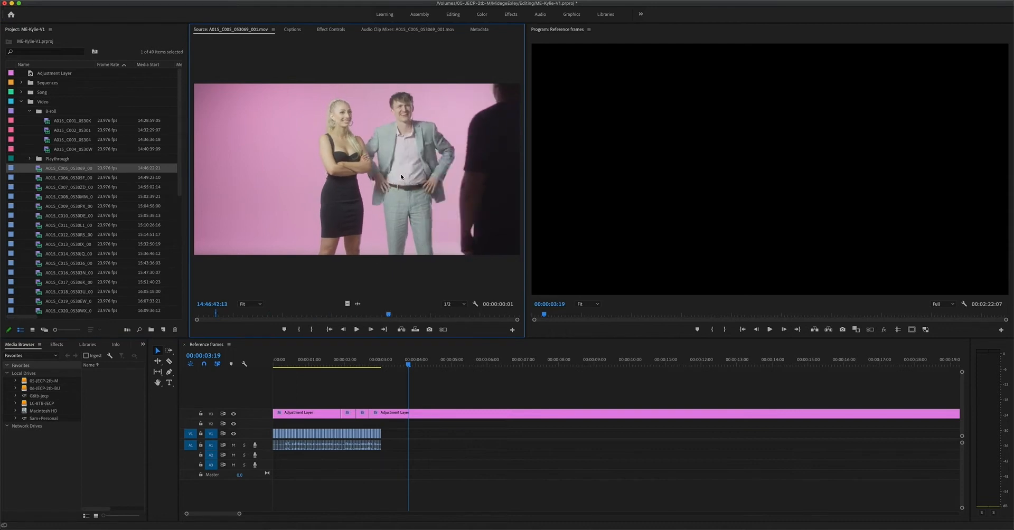
{"action": "scroll", "coordinate": [401, 175], "scroll_direction": "up", "scroll_amount": 5}
{"action": "scroll", "coordinate": [402, 172], "scroll_direction": "up", "scroll_amount": 5}
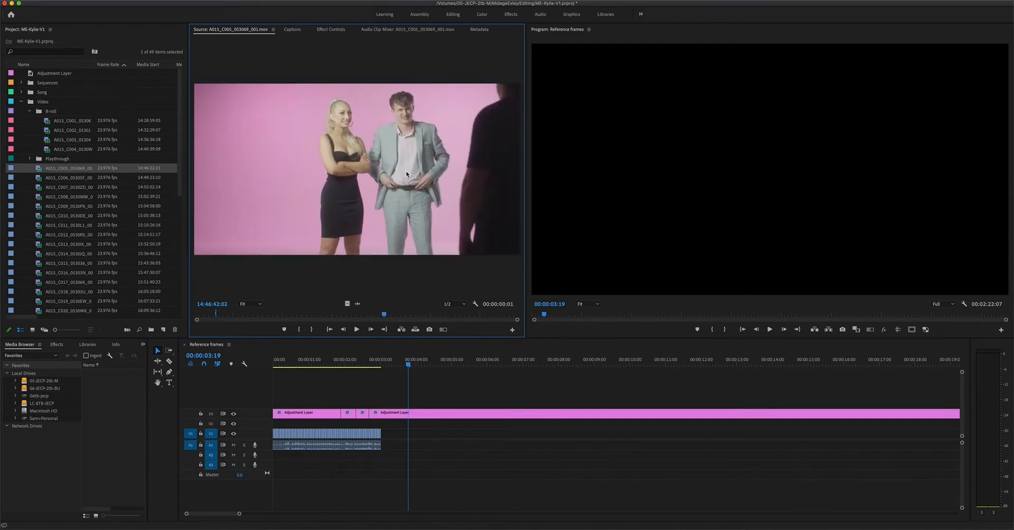
{"action": "left_click", "coordinate": [43, 102]}
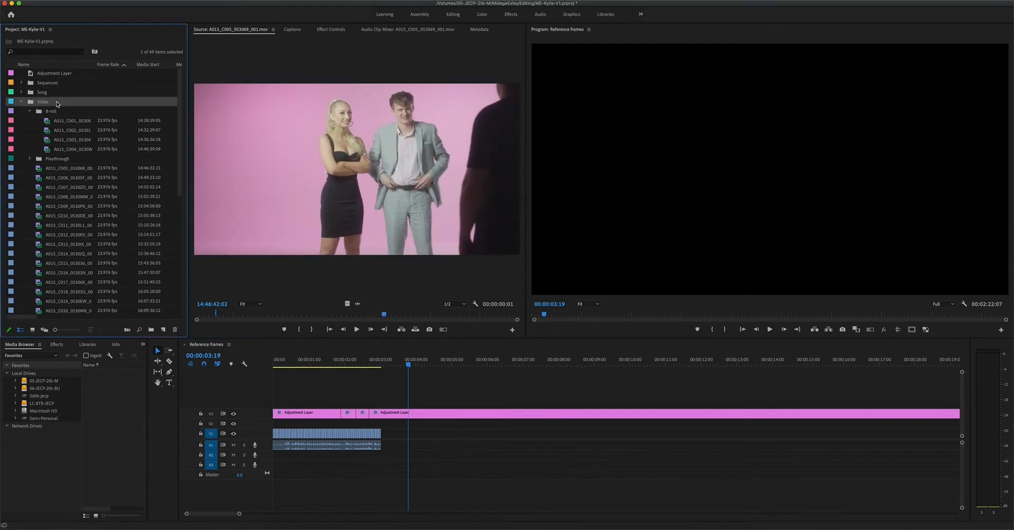
{"action": "key", "text": "super+b"}
{"action": "type", "text": "Extras"}
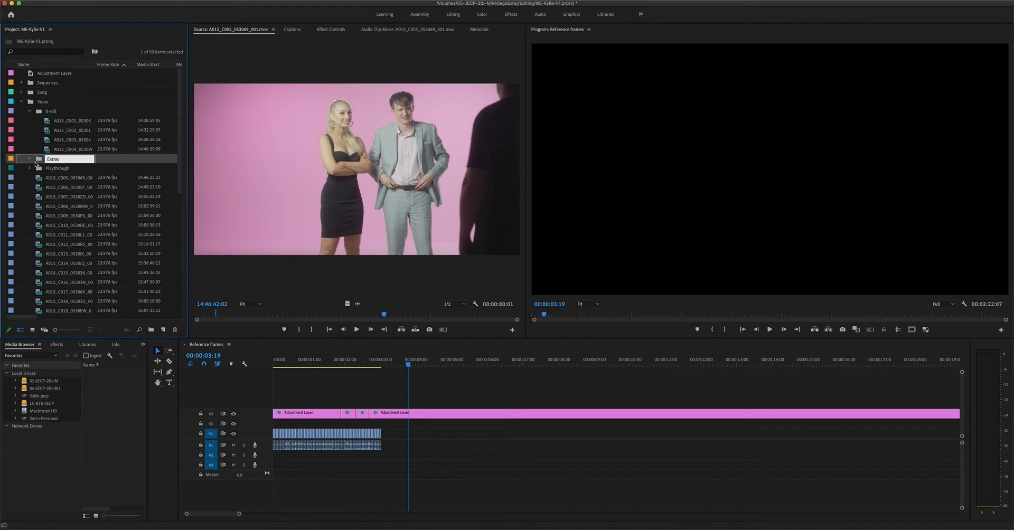
{"action": "double_click", "coordinate": [38, 178]}
{"action": "left_click_drag", "start_coordinate": [38, 178], "coordinate": [41, 161]}
{"action": "left_click", "coordinate": [29, 159]}
Collapse the B-roll bin and play parts of clips A015_C006 and A015_C007 to identify their shots
{"action": "double_click", "coordinate": [57, 178]}
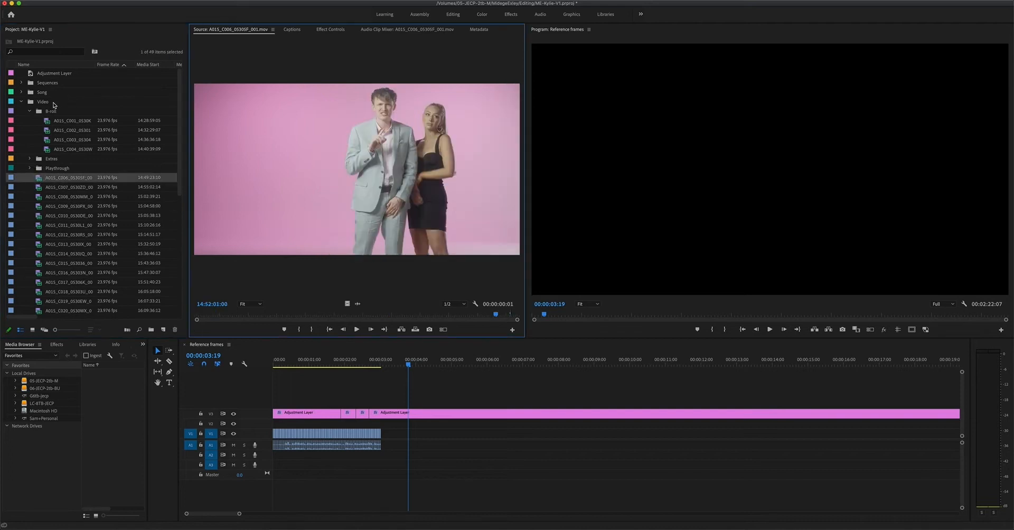
{"action": "left_click", "coordinate": [30, 111]}
{"action": "key", "text": "space"}
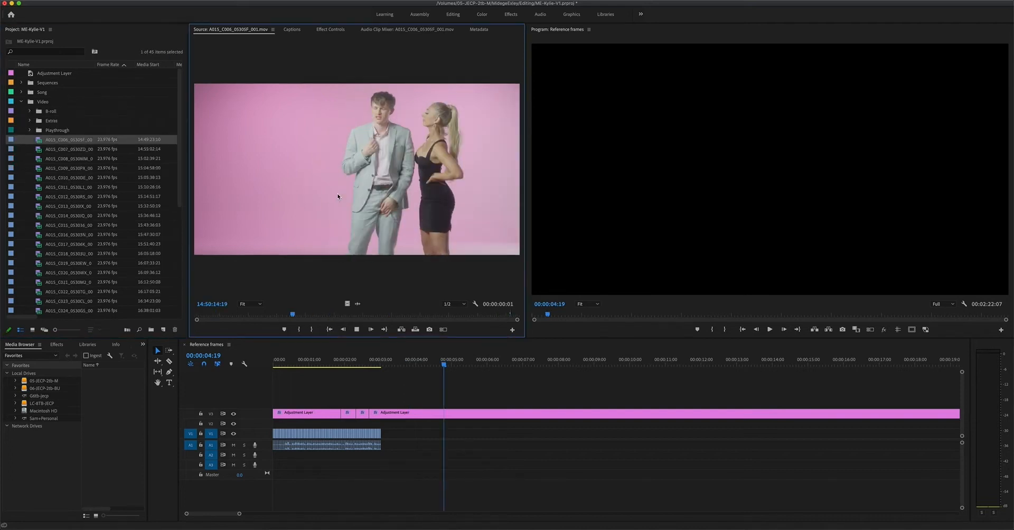
{"action": "key", "text": "space"}
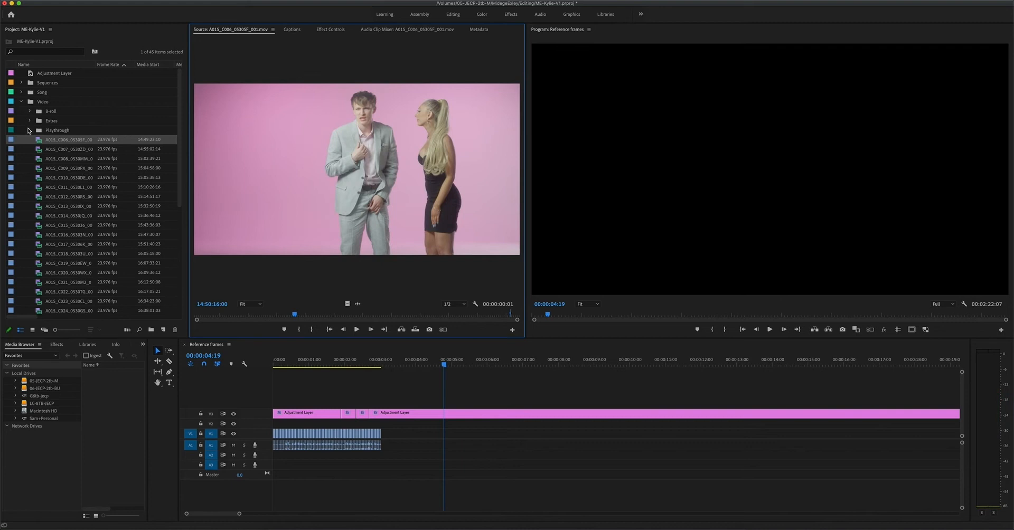
{"action": "double_click", "coordinate": [37, 150]}
{"action": "key", "text": "space"}
{"action": "key", "text": "space"}
{"action": "double_click", "coordinate": [38, 139]}
{"action": "key", "text": "space"}
{"action": "key", "text": "space"}
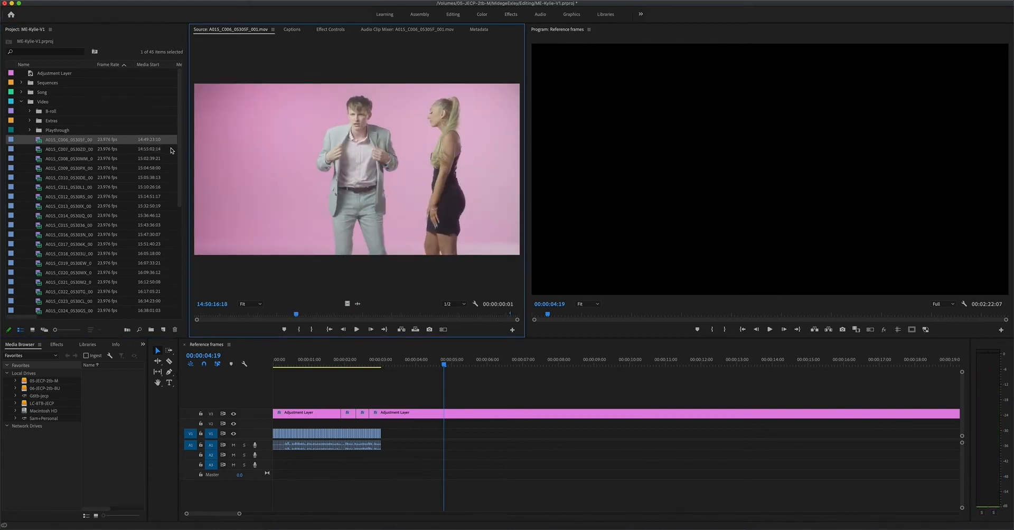
Rename clip A015_C006 as T1-Ex-PP-Wide and copy the new name
{"action": "left_click", "coordinate": [56, 141]}
{"action": "type", "text": "TEx"}
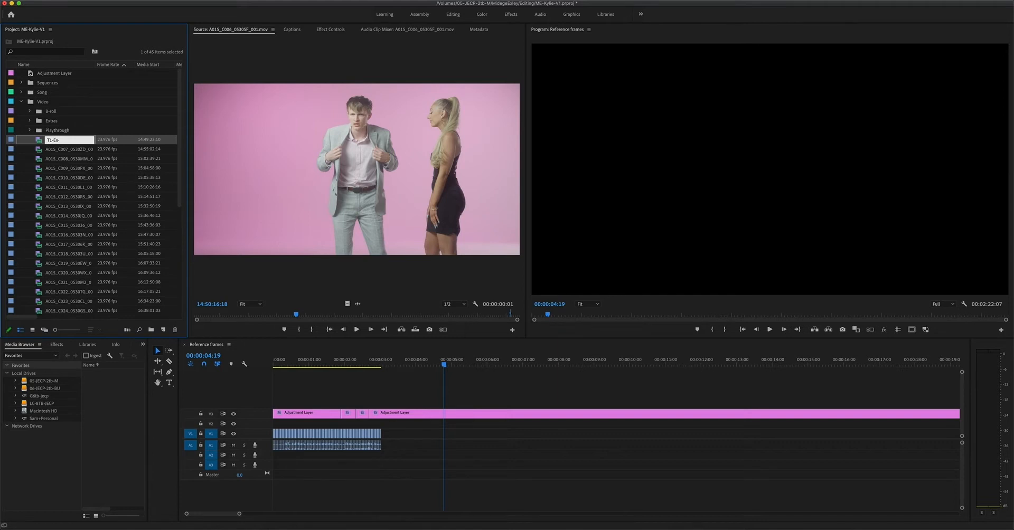
{"action": "type", "text": "-PP-Wide"}
{"action": "key", "text": "super+a"}
{"action": "key", "text": "super+c"}
Check clip A015_C007 and rename it as T2-Ex-PP-Med, reusing the copied name
{"action": "double_click", "coordinate": [38, 151]}
{"action": "key", "text": "space"}
{"action": "key", "text": "space"}
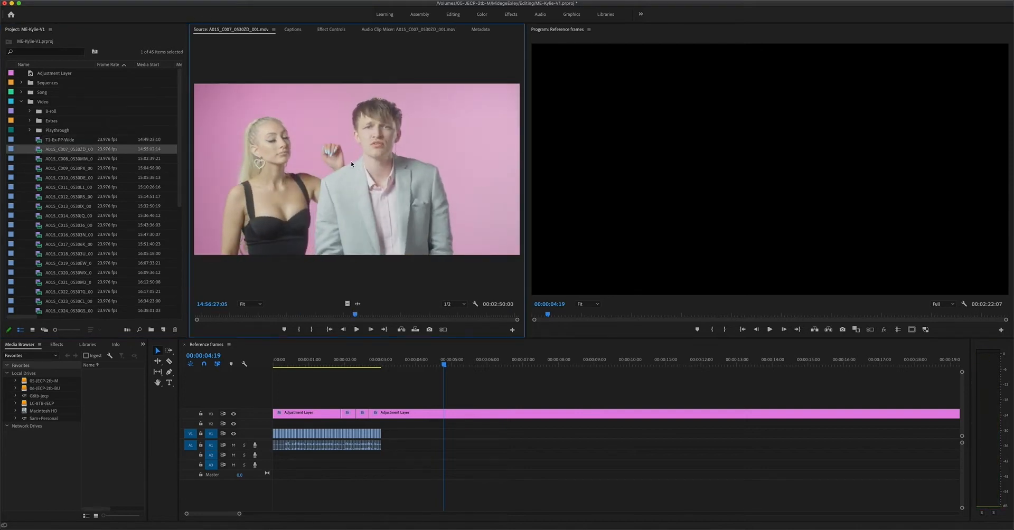
{"action": "left_click", "coordinate": [59, 151]}
{"action": "key", "text": "super+v"}
{"action": "left_click", "coordinate": [52, 150]}
{"action": "key", "text": "BackSpace"}
{"action": "type", "text": "2"}
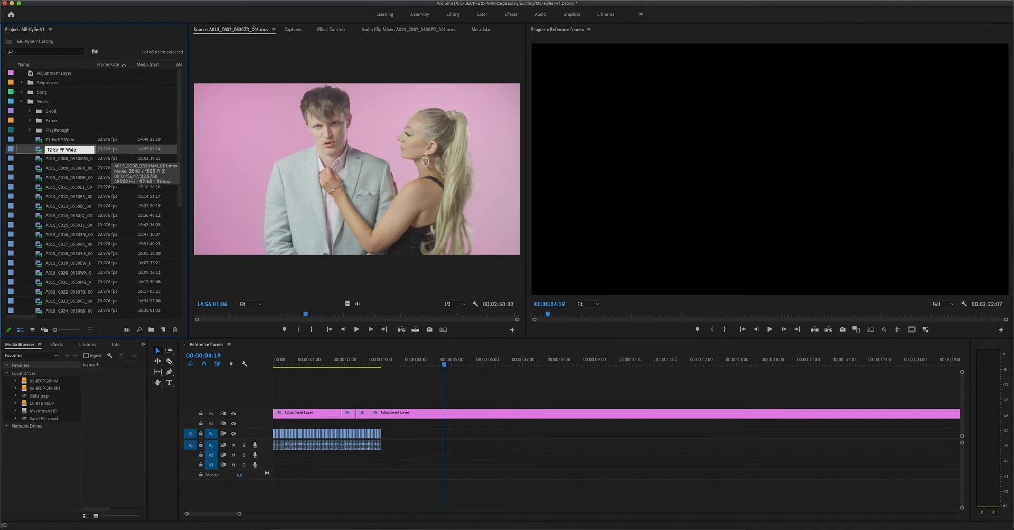
{"action": "key", "text": "BackSpace"}
{"action": "key", "text": "BackSpace"}
{"action": "key", "text": "BackSpace"}
{"action": "key", "text": "BackSpace"}
Preview clips A015_C008, A015_C009 and A015_C011 to identify their shots
{"action": "double_click", "coordinate": [98, 160]}
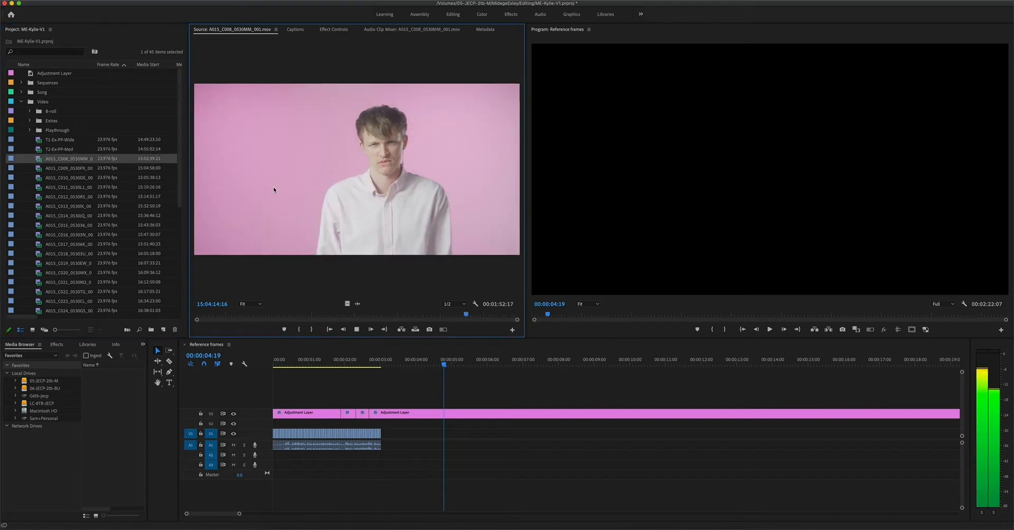
{"action": "double_click", "coordinate": [34, 169]}
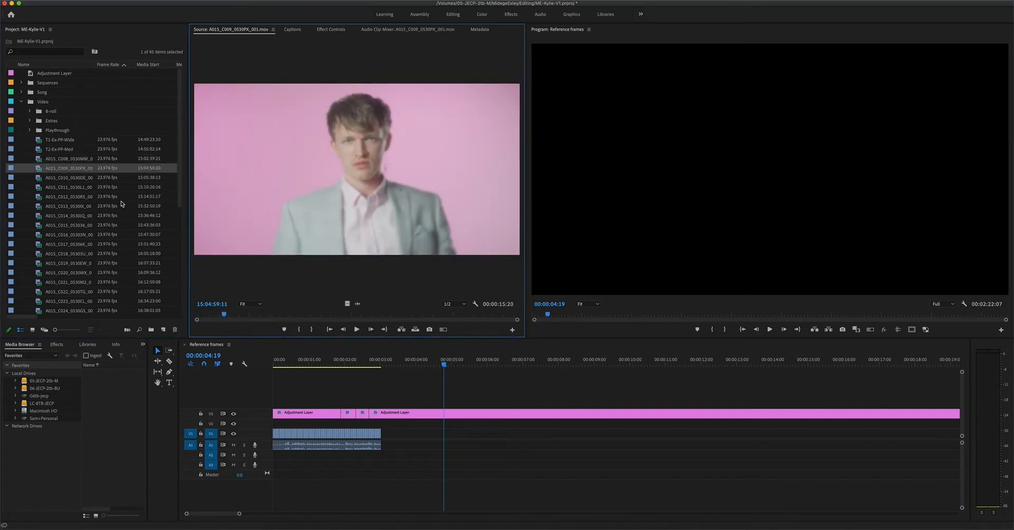
{"action": "double_click", "coordinate": [40, 184]}
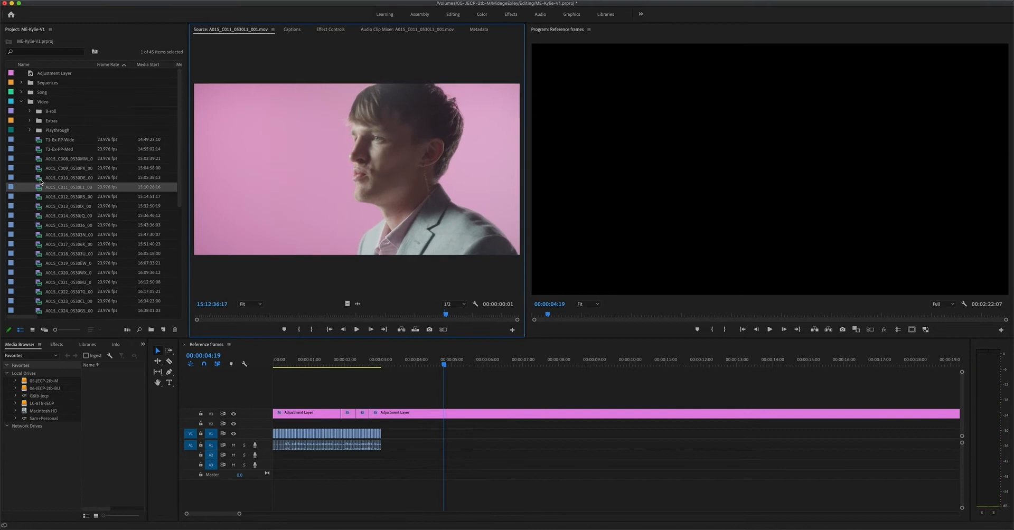
{"action": "key", "text": "space"}
{"action": "key", "text": "space"}
Rename clip A015_C011 as T3-Ex-PP-Contrast-CU
{"action": "left_click", "coordinate": [78, 188]}
{"action": "type", "text": "T3-Ex-PP-Wide"}
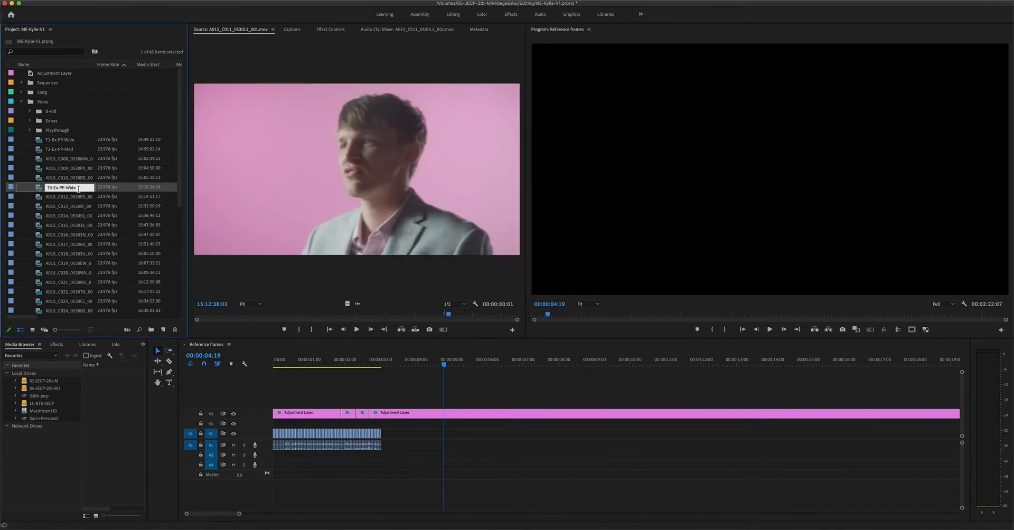
{"action": "key", "text": "BackSpace"}
{"action": "key", "text": "BackSpace"}
{"action": "key", "text": "BackSpace"}
{"action": "key", "text": "BackSpace"}
{"action": "key", "text": "BackSpace"}
{"action": "key", "text": "BackSpace"}
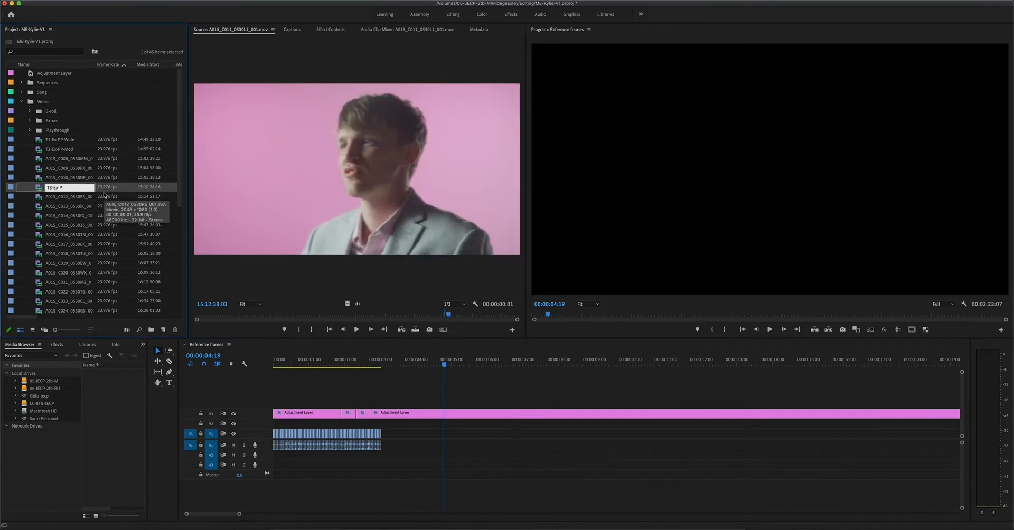
{"action": "type", "text": "P-Contra"}
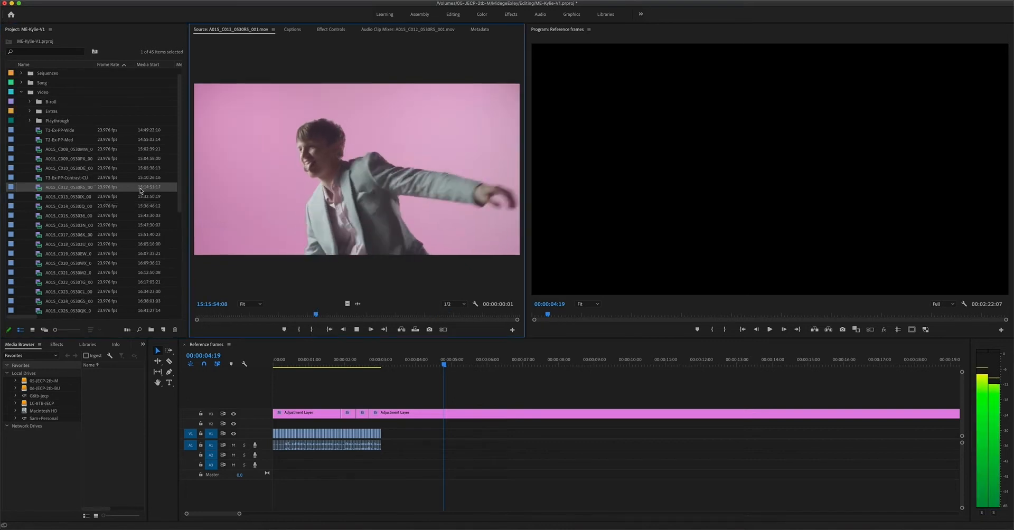
Copy the name T3-Ex-PP-Contrast-CU and paste it as the name of clip A015_C012
{"action": "key", "text": "space"}
{"action": "double_click", "coordinate": [51, 180]}
{"action": "left_click", "coordinate": [51, 179]}
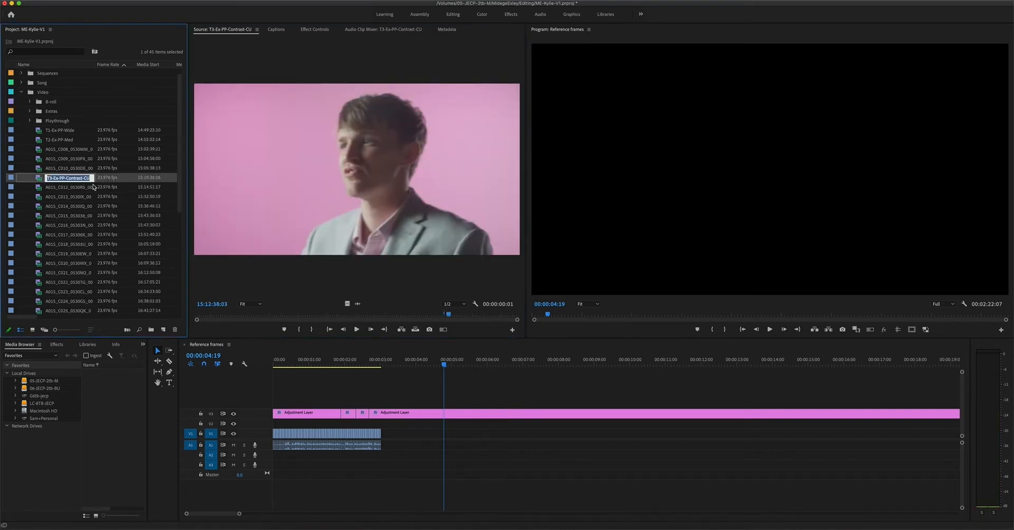
{"action": "key", "text": "super+c"}
{"action": "left_click", "coordinate": [48, 187]}
{"action": "left_click", "coordinate": [46, 187]}
{"action": "key", "text": "super+v"}
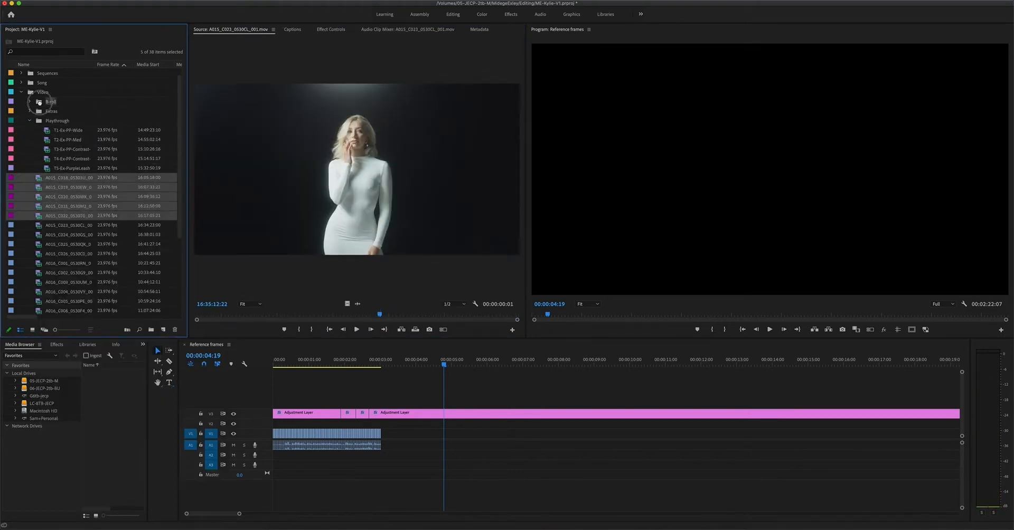
Label the A016 car scene clips teal and rename A016_C006 and A016_C007 as the T8 and T9 CarSceneMed takes
{"action": "right_click", "coordinate": [40, 181]}
{"action": "mouse_move", "coordinate": [106, 390]}
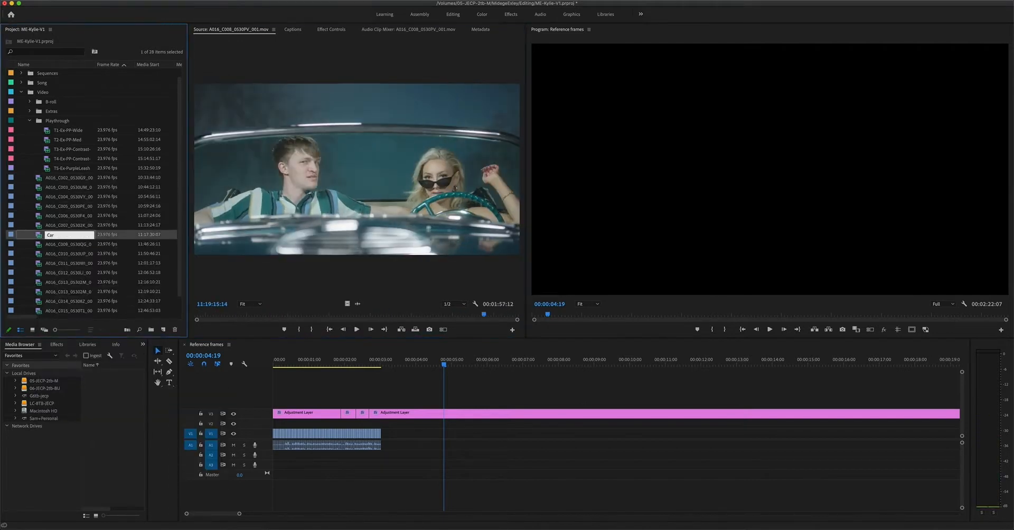
{"action": "left_click", "coordinate": [39, 227], "text": "shift"}
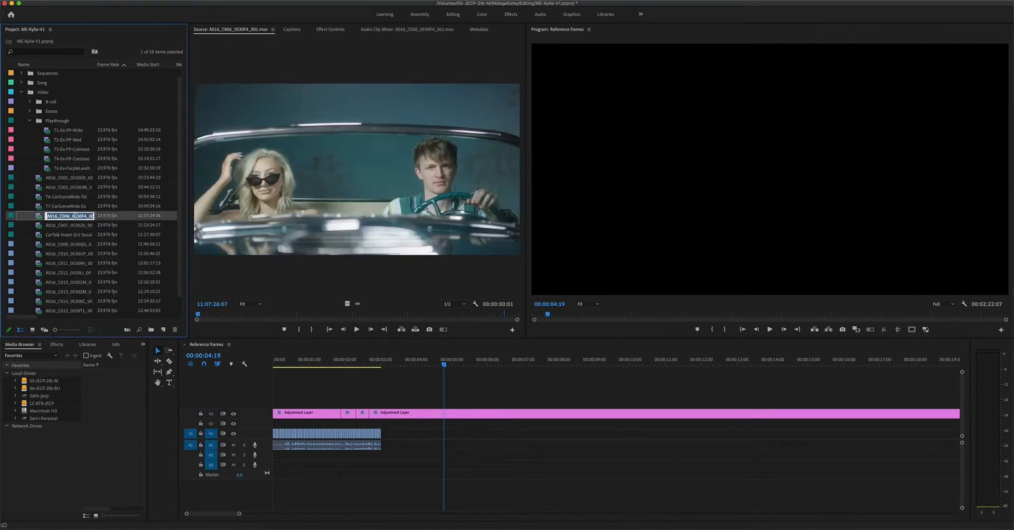
{"action": "key", "text": "Tab"}
{"action": "key", "text": "super+v"}
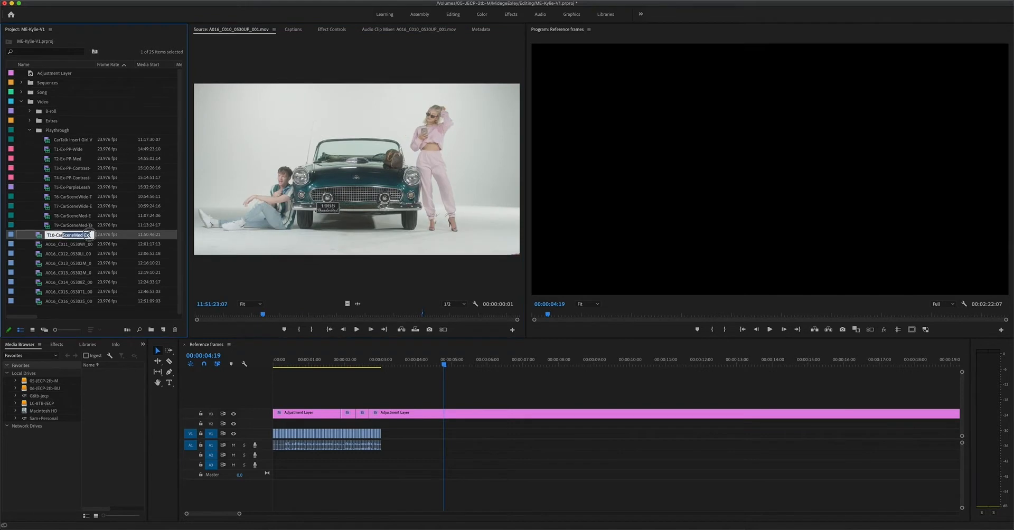
Rename the remaining white-background car clips by take and shot, reusing the copied name and ending with T14-CarSurreal45degree
{"action": "key", "text": "Tab"}
{"action": "key", "text": "super+v"}
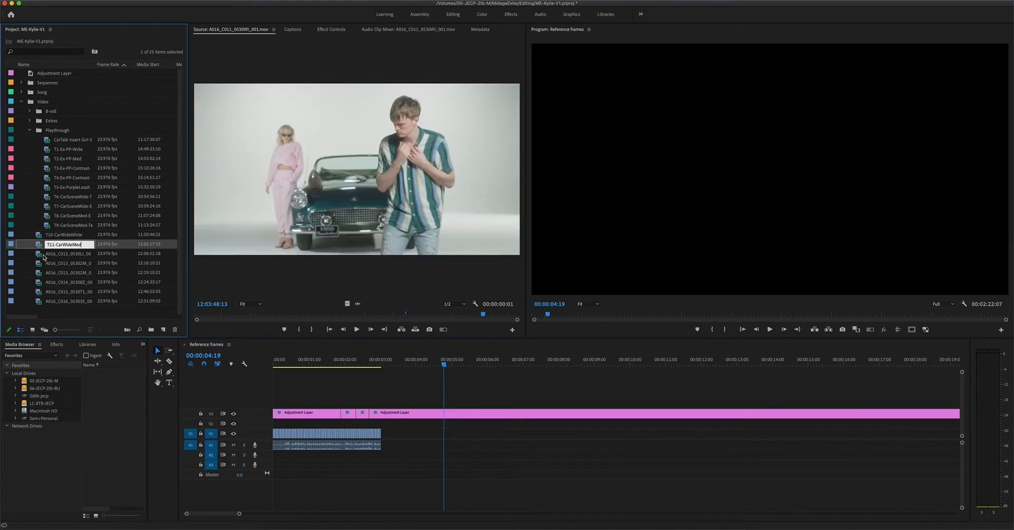
{"action": "double_click", "coordinate": [38, 282]}
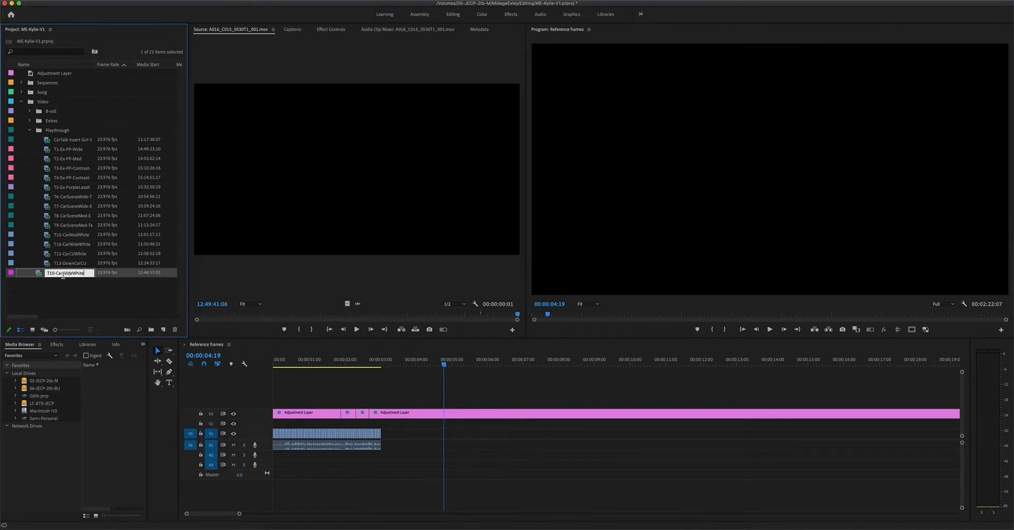
{"action": "key", "text": "Return"}
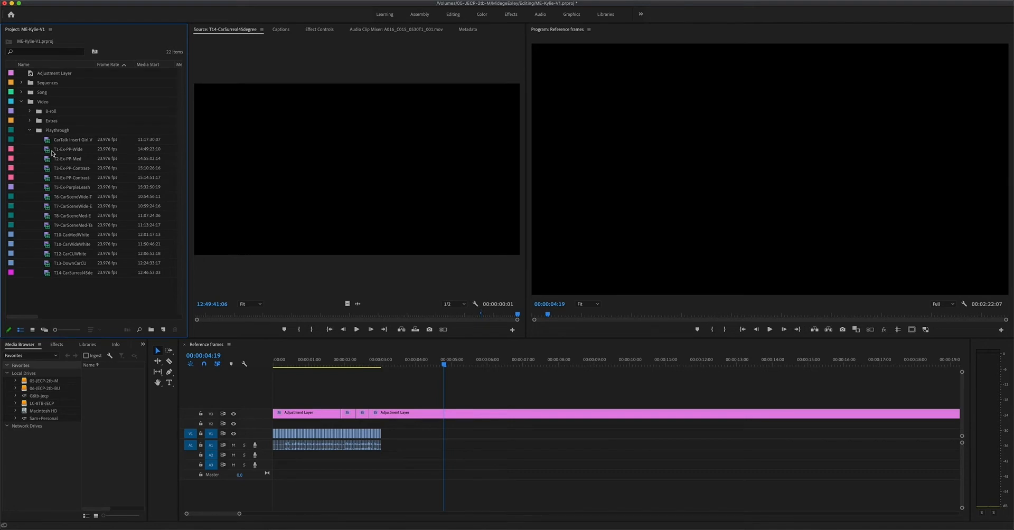
Expand the Song bin and examine the audio waveform of clip T1-Ex-PP-Wide
{"action": "left_click", "coordinate": [21, 92]}
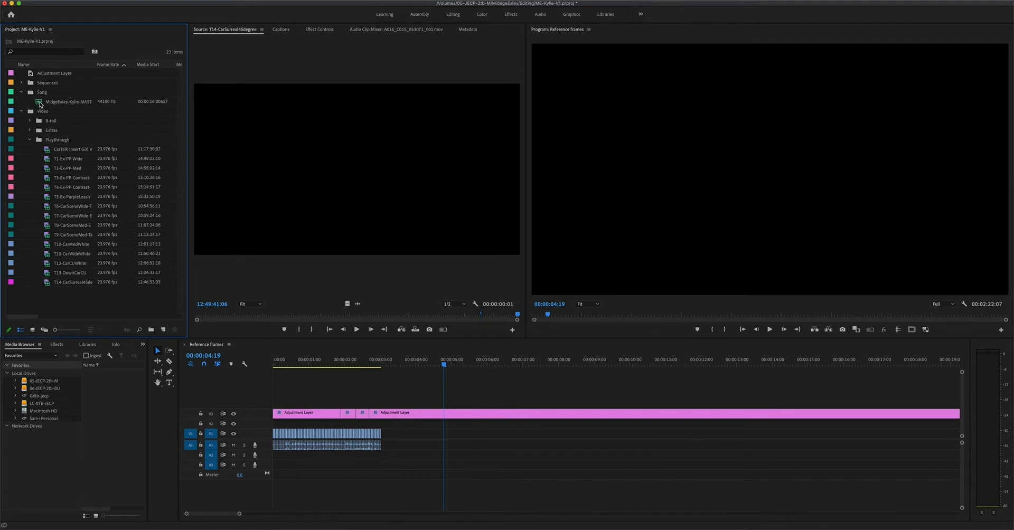
{"action": "double_click", "coordinate": [53, 160]}
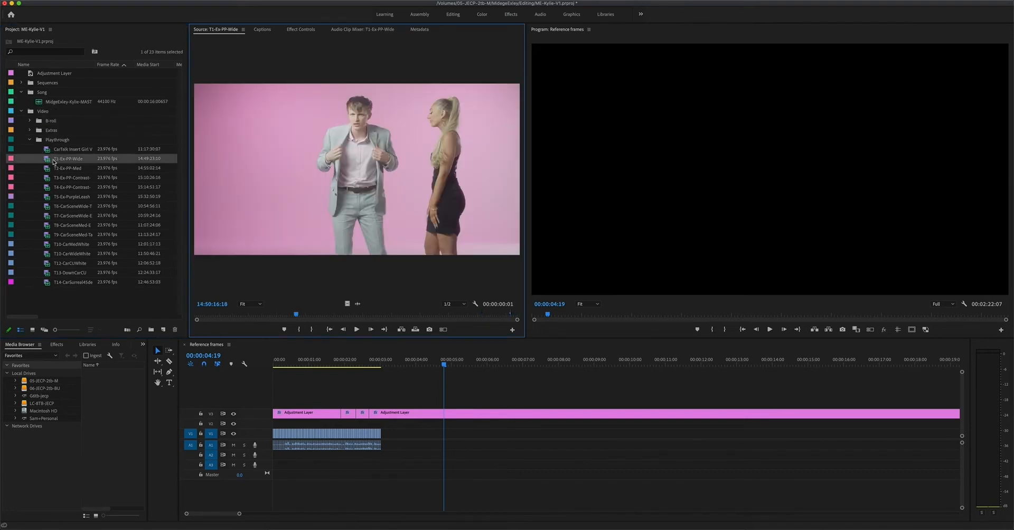
{"action": "left_click", "coordinate": [357, 304]}
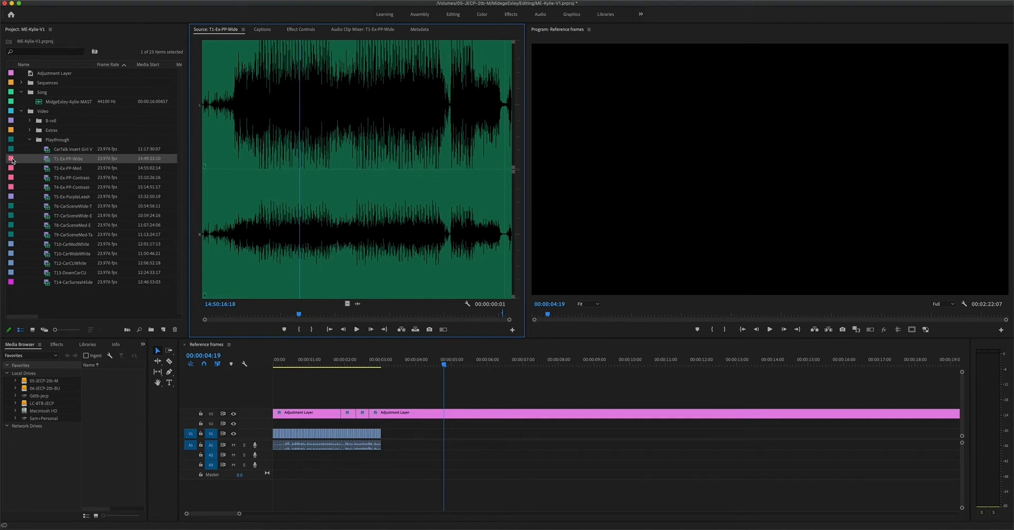
Highlight the matching groups of playthrough takes in turn: T1 to T4, T6 to T9, and the four white car takes
{"action": "left_click", "coordinate": [46, 190], "text": "shift"}
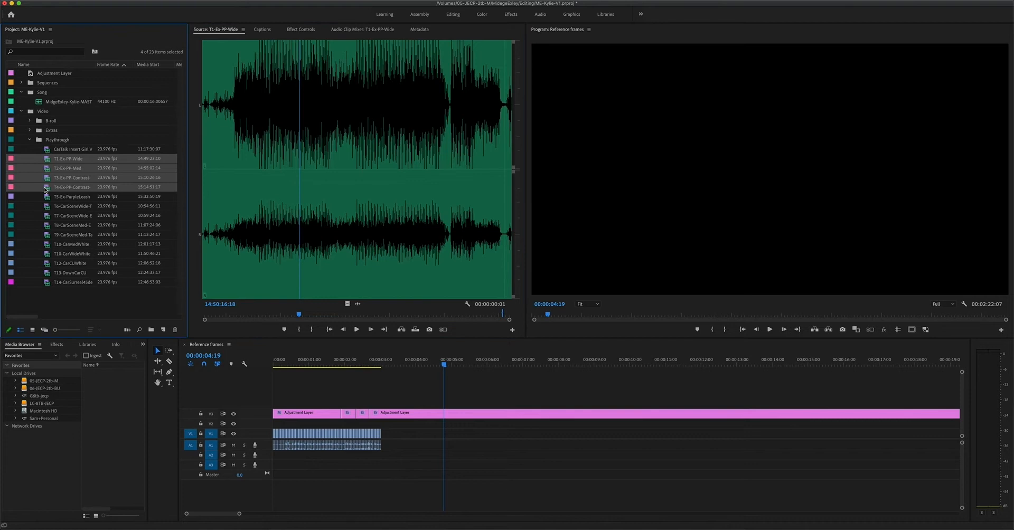
{"action": "left_click", "coordinate": [46, 208]}
{"action": "left_click", "coordinate": [44, 235], "text": "shift"}
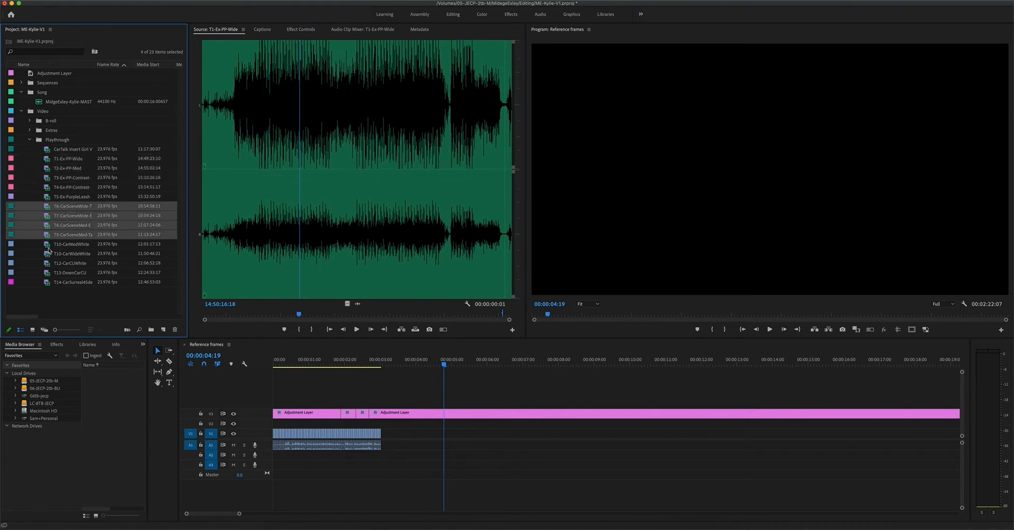
{"action": "left_click", "coordinate": [47, 245]}
{"action": "left_click", "coordinate": [48, 273], "text": "shift"}
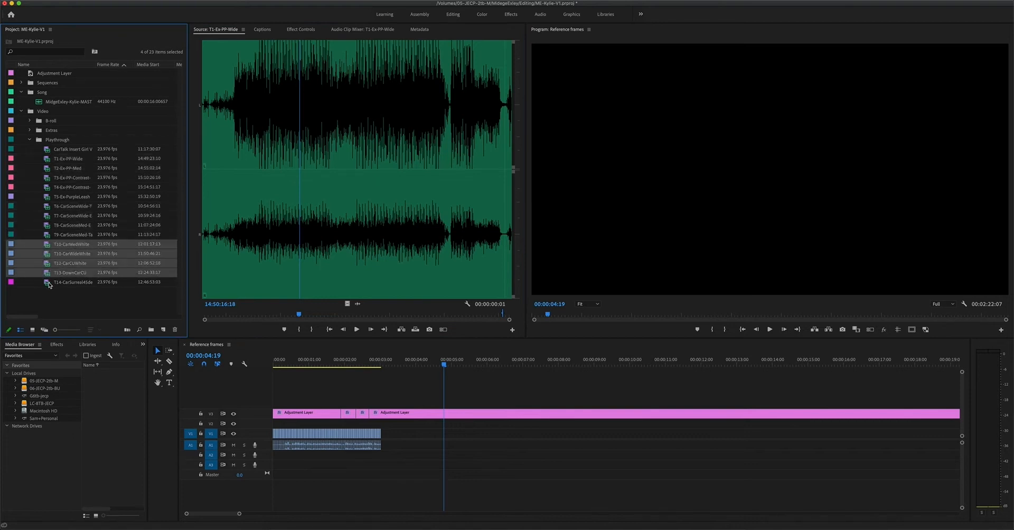
Create an audio-synchronised multi-camera source sequence from T14-CarSurreal45degree, T5-Ex-PurpleLeash and the song, and move it into the Sequences bin
{"action": "left_click", "coordinate": [48, 283]}
{"action": "left_click", "coordinate": [54, 200], "text": "super"}
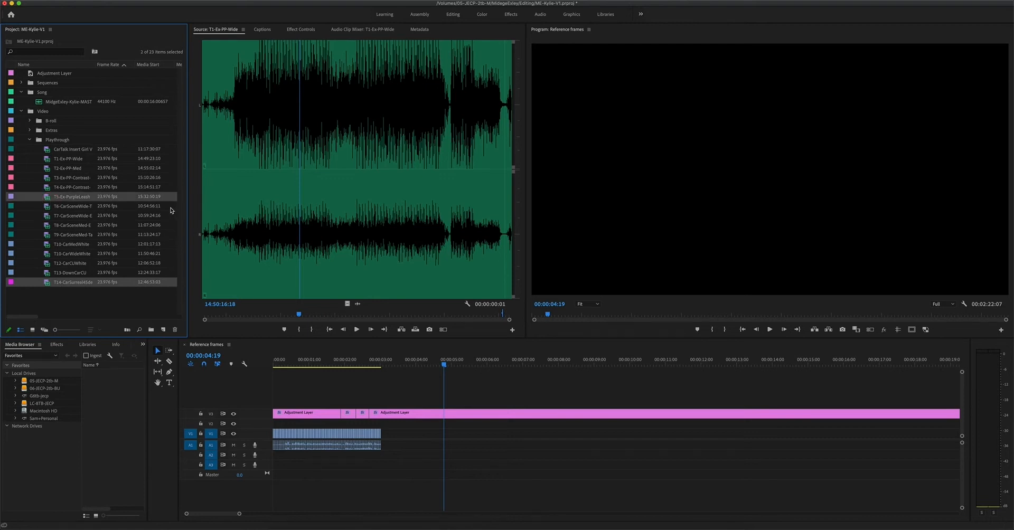
{"action": "left_click", "coordinate": [49, 103], "text": "super"}
{"action": "right_click", "coordinate": [49, 104]}
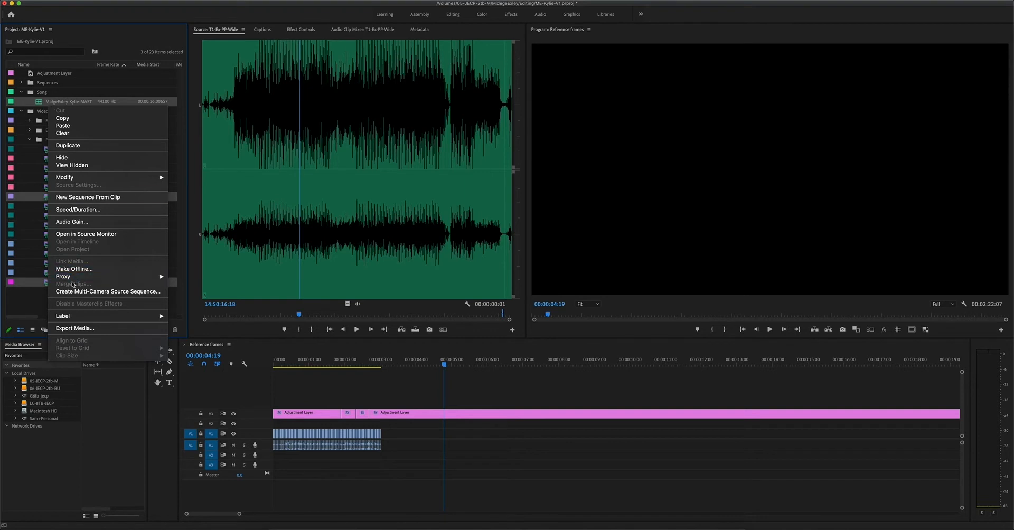
{"action": "left_click", "coordinate": [77, 292]}
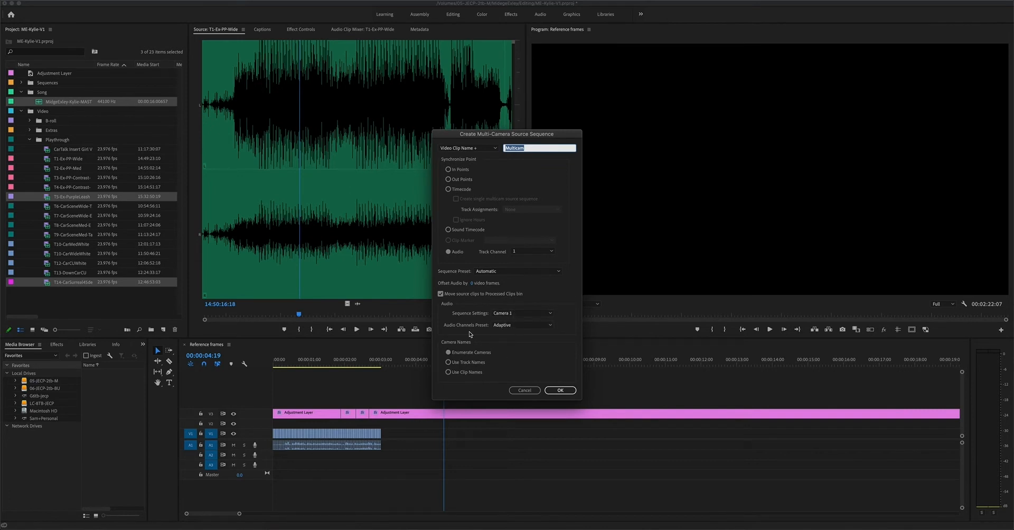
{"action": "left_click", "coordinate": [562, 390]}
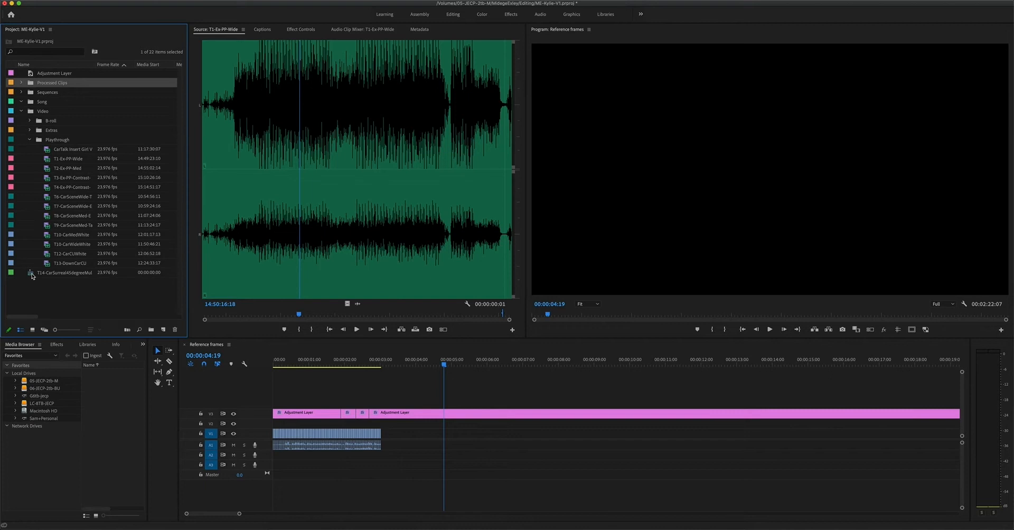
{"action": "left_click_drag", "start_coordinate": [35, 272], "coordinate": [37, 95]}
Create two bins named Bases and Working inside the Sequences bin
{"action": "left_click", "coordinate": [21, 92]}
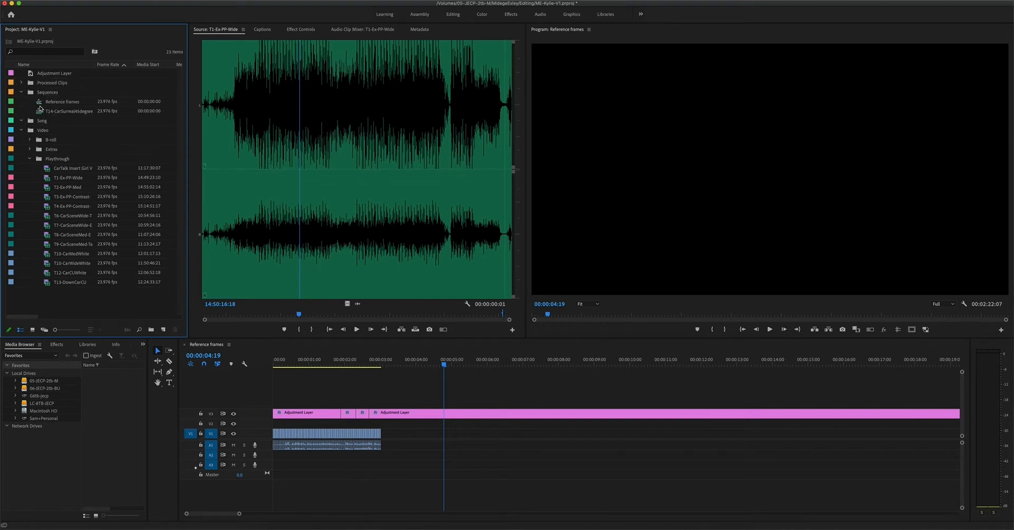
{"action": "left_click", "coordinate": [40, 94]}
{"action": "key", "text": "super+b"}
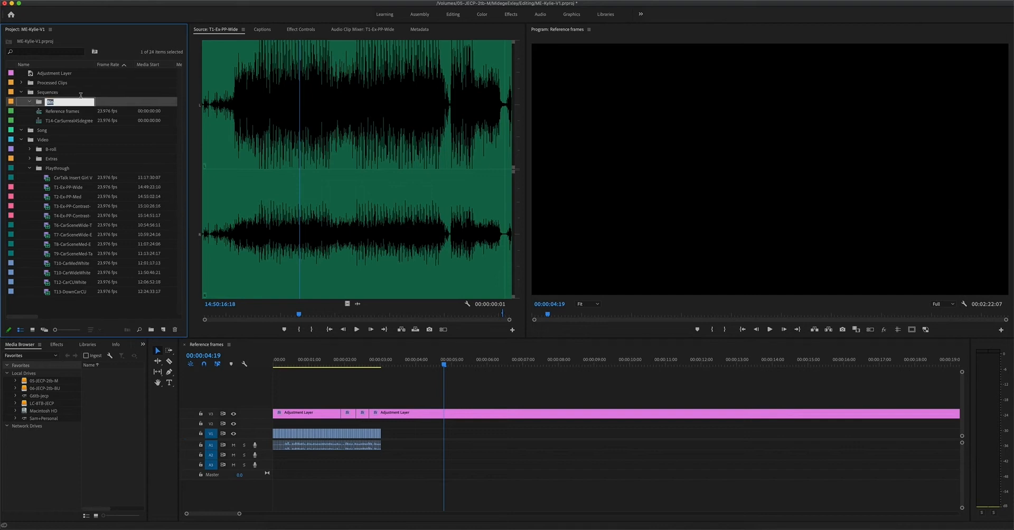
{"action": "type", "text": "Bases"}
{"action": "key", "text": "Return"}
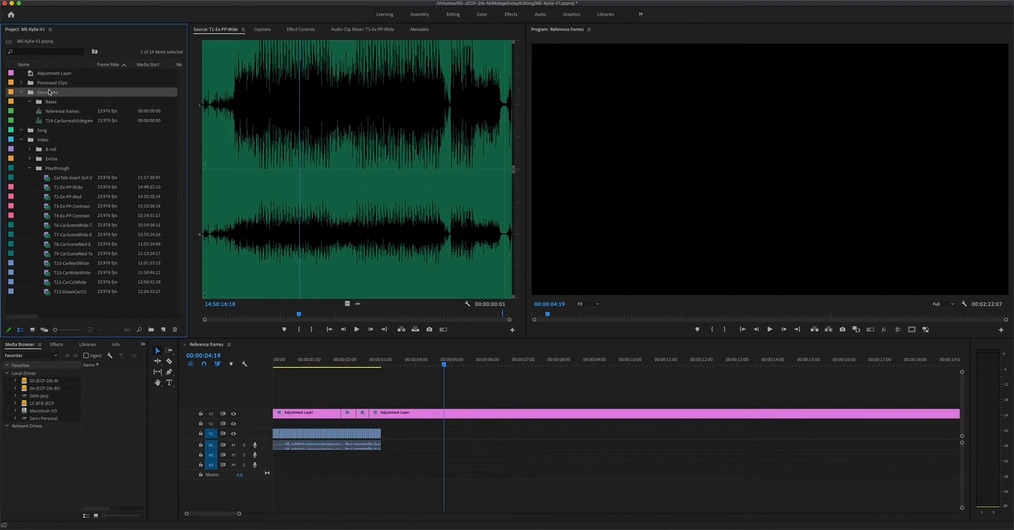
{"action": "key", "text": "super+b"}
{"action": "type", "text": "Working"}
Move the Reference frames sequence into the Working bin
{"action": "left_click", "coordinate": [55, 131]}
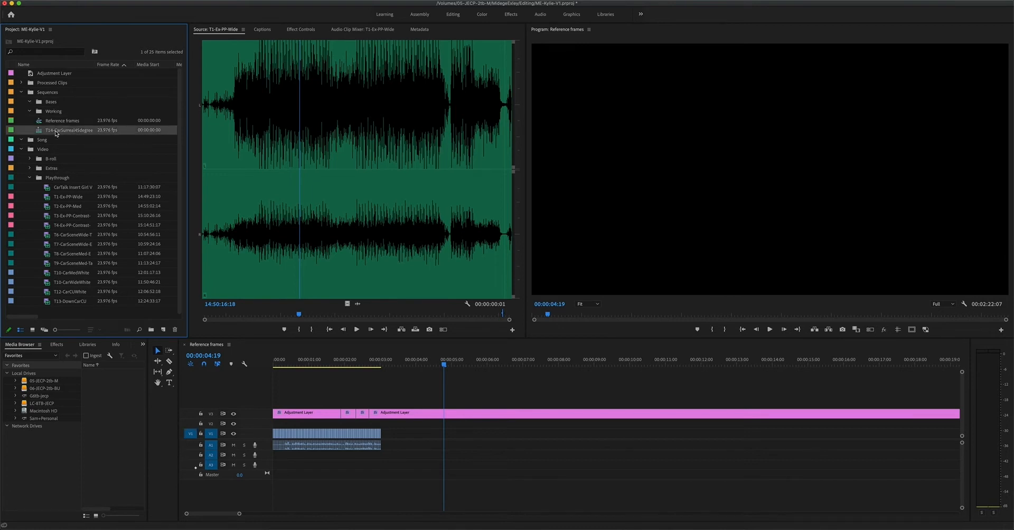
{"action": "left_click", "coordinate": [52, 104]}
{"action": "right_click", "coordinate": [43, 131]}
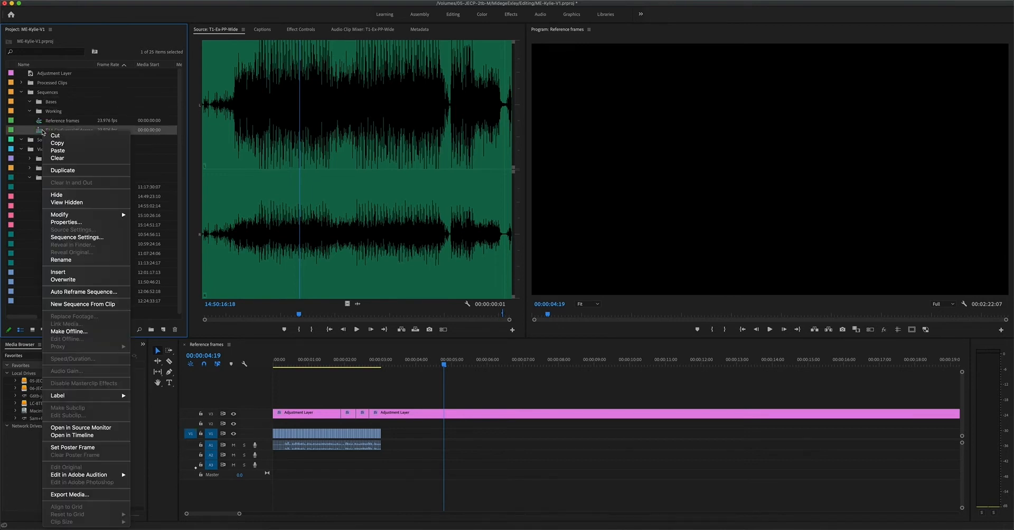
Open the T14-CarSurreal45degree multicam sequence in the timeline and check which clips its tracks contain
{"action": "right_click", "coordinate": [40, 131]}
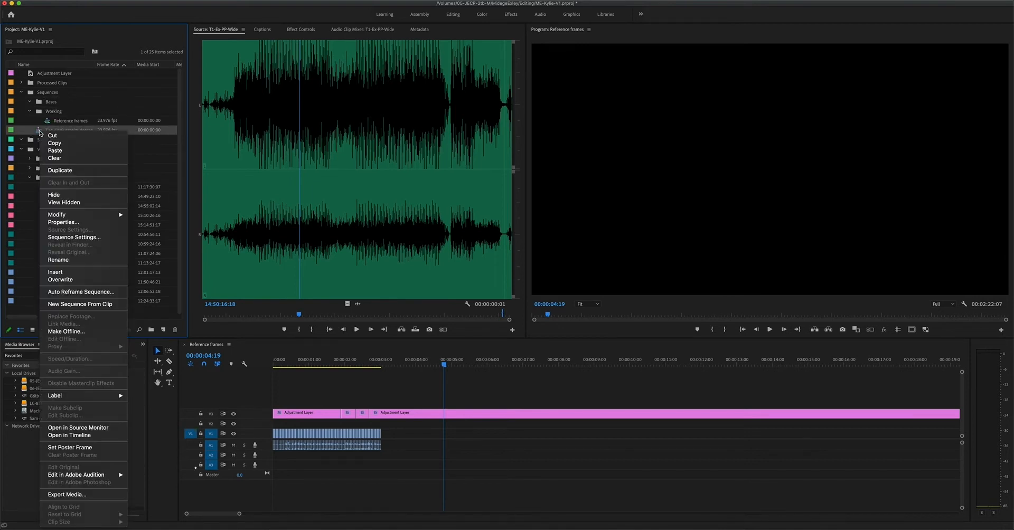
{"action": "left_click", "coordinate": [71, 435]}
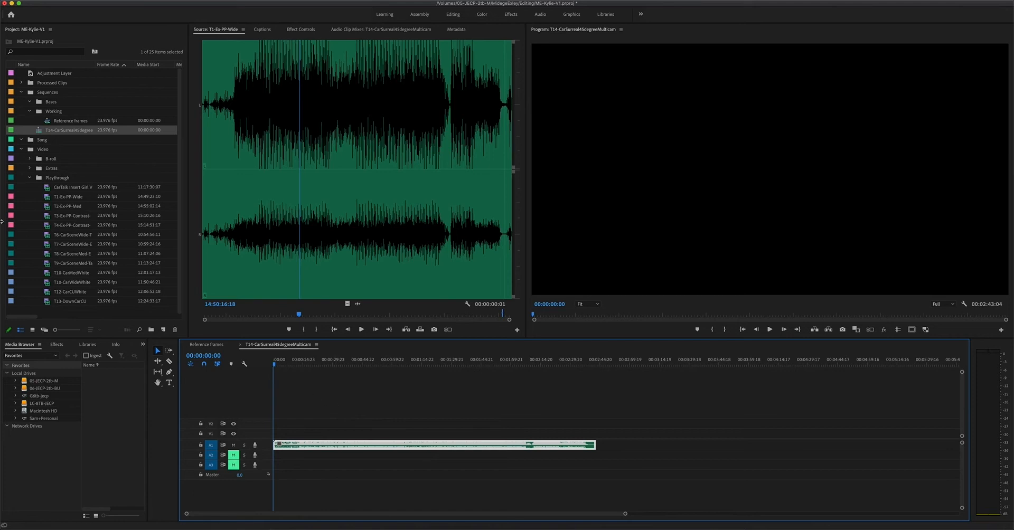
{"action": "left_click", "coordinate": [300, 394]}
{"action": "scroll", "coordinate": [346, 415], "scroll_direction": "right", "scroll_amount": 5}
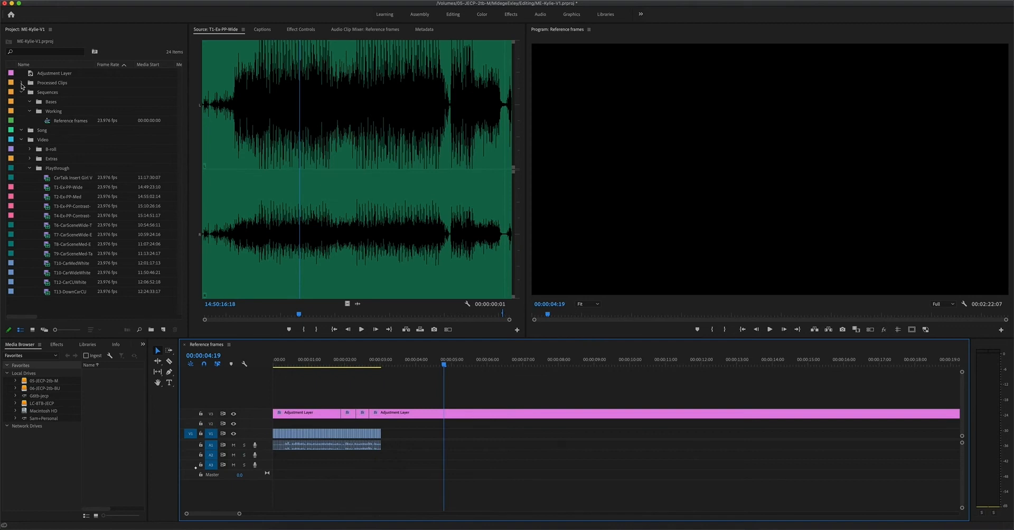
Open T5-Ex-PurpleLeash from the Processed Clips bin and extend its in and out points to the full clip
{"action": "left_click", "coordinate": [21, 83]}
{"action": "double_click", "coordinate": [42, 93]}
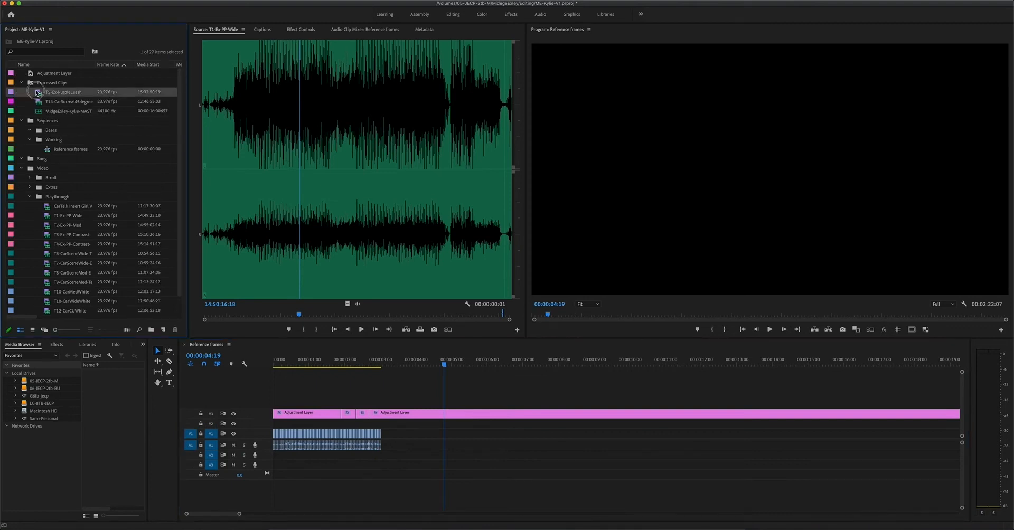
{"action": "left_click_drag", "start_coordinate": [453, 316], "coordinate": [170, 310]}
{"action": "left_click_drag", "start_coordinate": [444, 314], "coordinate": [575, 315]}
Open T14-CarSurreal45degree and extend its in and out points to cover the full clip
{"action": "double_click", "coordinate": [48, 104]}
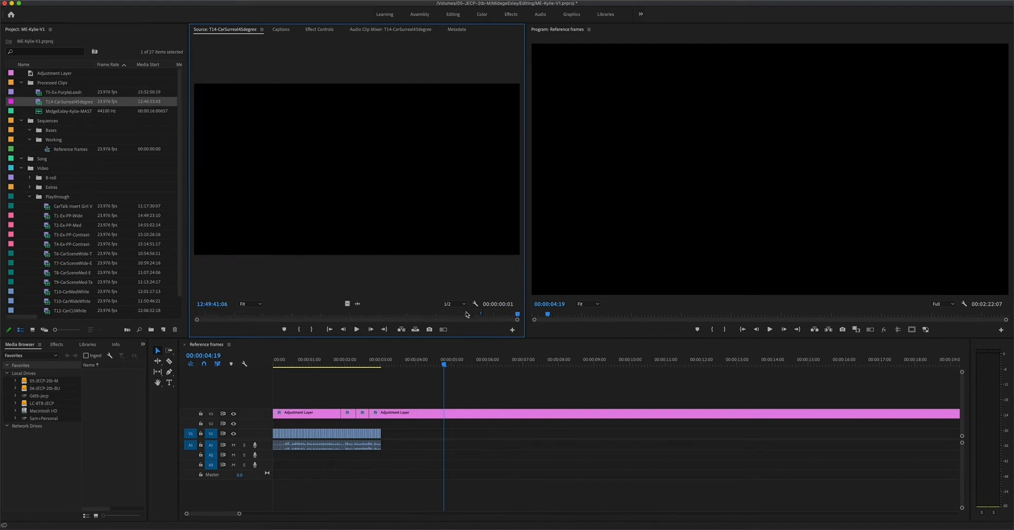
{"action": "left_click_drag", "start_coordinate": [479, 316], "coordinate": [169, 307]}
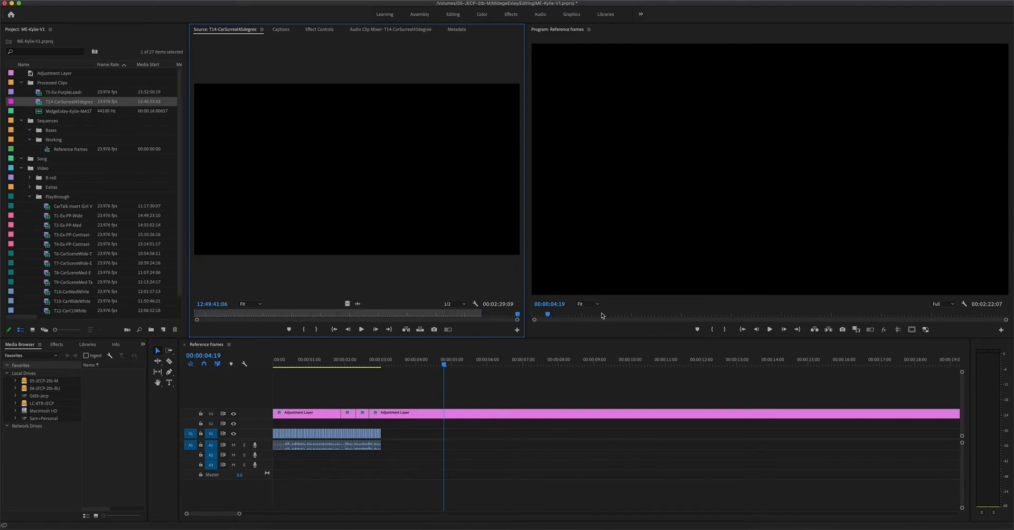
{"action": "left_click_drag", "start_coordinate": [481, 315], "coordinate": [544, 317]}
Create a multi-camera source sequence from the two processed video clips and the song, synchronised by audio on track channel 1
{"action": "scroll", "coordinate": [44, 112], "scroll_direction": "down", "scroll_amount": 1}
{"action": "left_click", "coordinate": [38, 103]}
{"action": "left_click", "coordinate": [38, 85], "text": "shift"}
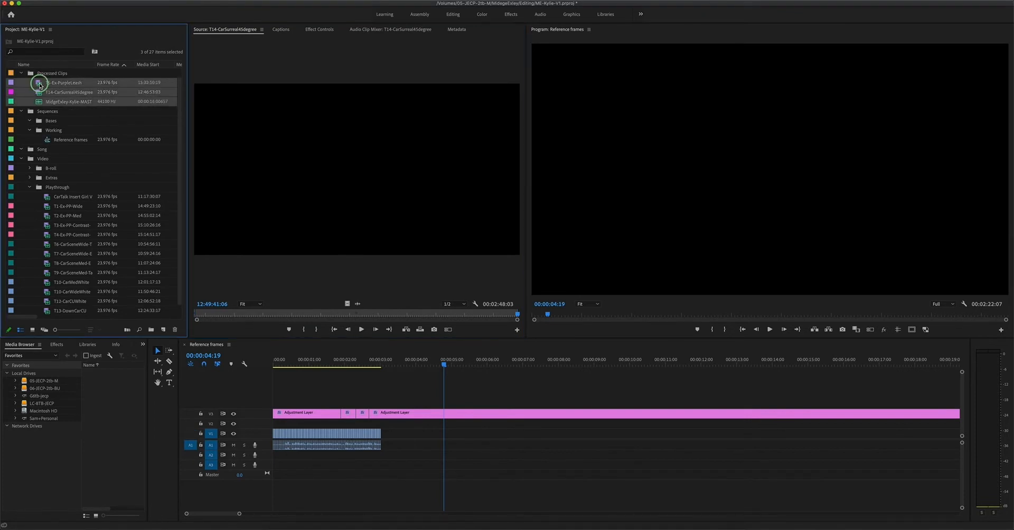
{"action": "right_click", "coordinate": [40, 85]}
{"action": "left_click", "coordinate": [101, 272]}
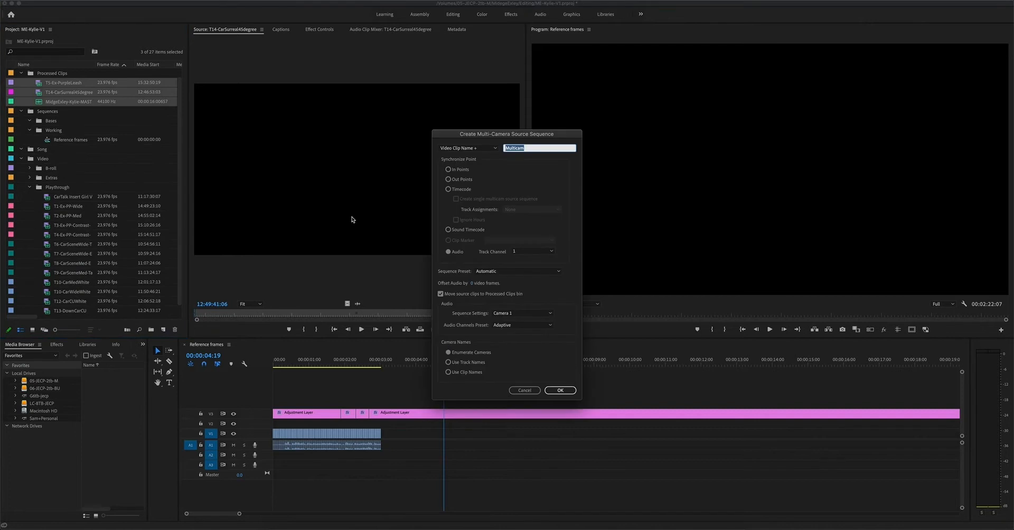
{"action": "key", "text": "Return"}
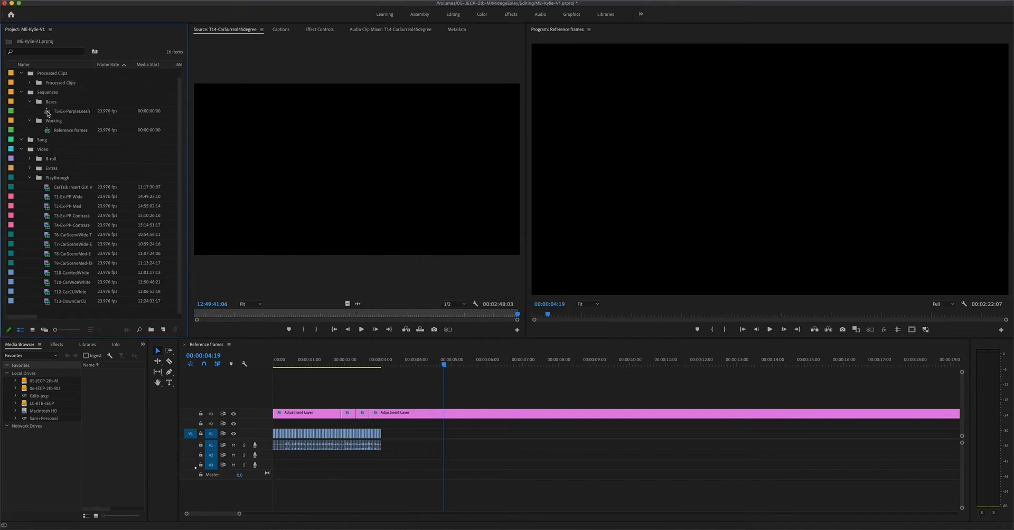
Open the T5-Ex-PurpleLeash multicam source sequence in the timeline and split all tracks where the song starts
{"action": "right_click", "coordinate": [48, 113]}
{"action": "left_click", "coordinate": [100, 420]}
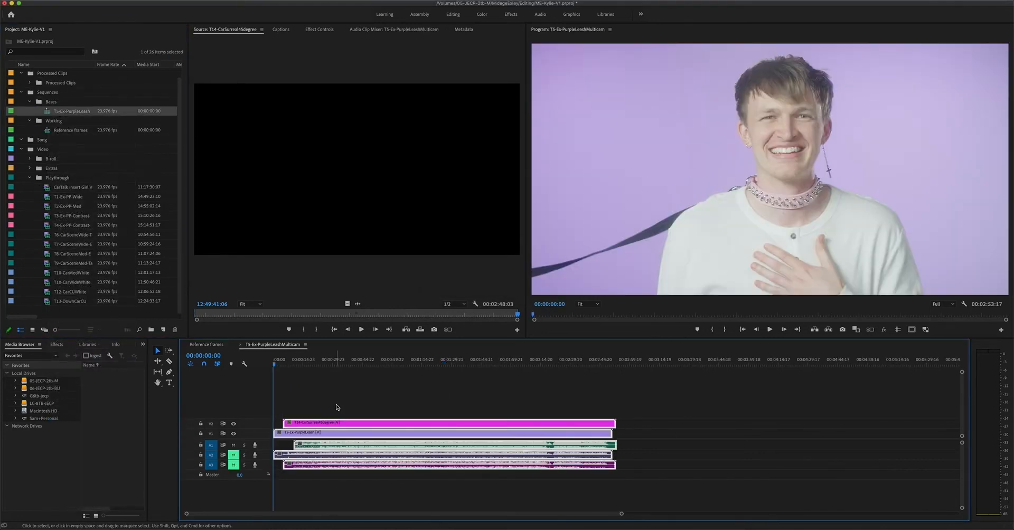
{"action": "left_click", "coordinate": [300, 363]}
{"action": "key", "text": "="}
{"action": "key", "text": "="}
{"action": "key", "text": "="}
{"action": "key", "text": "="}
{"action": "key", "text": "c"}
{"action": "left_click", "coordinate": [564, 422], "text": "shift"}
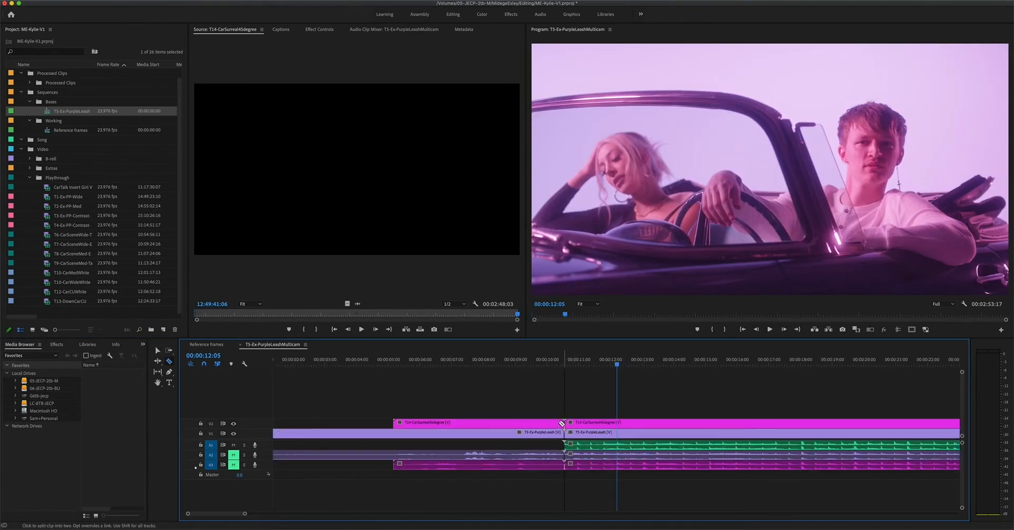
Delete every clip piece before the cut and close the gap so all tracks begin at the sequence start
{"action": "key", "text": "v"}
{"action": "left_click_drag", "start_coordinate": [551, 398], "coordinate": [525, 489]}
{"action": "key", "text": "Delete"}
{"action": "left_click", "coordinate": [525, 425]}
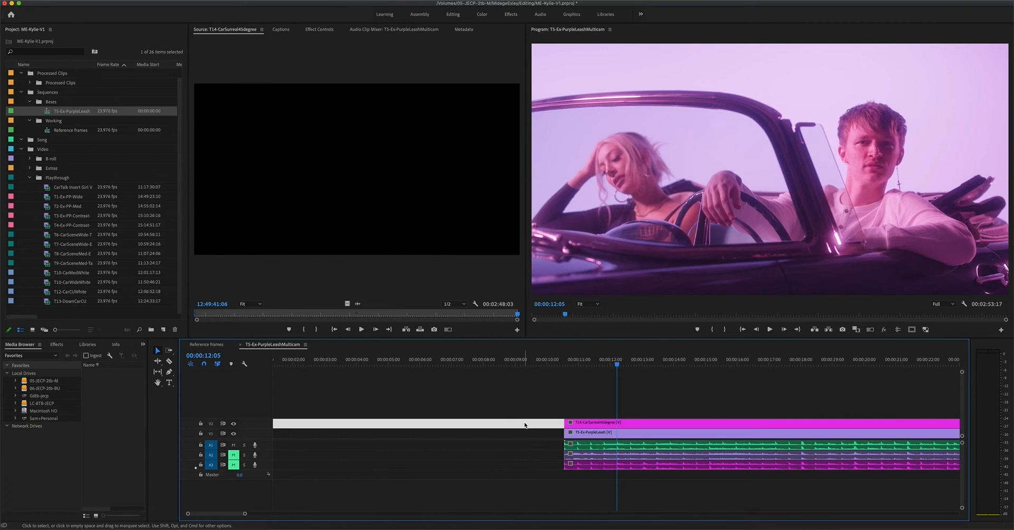
{"action": "key", "text": "Delete"}
Split the tracks at the end of the T5-Ex-PurpleLeash clip and delete the T14 and song pieces beyond it
{"action": "key", "text": "backslash"}
{"action": "left_click", "coordinate": [592, 364]}
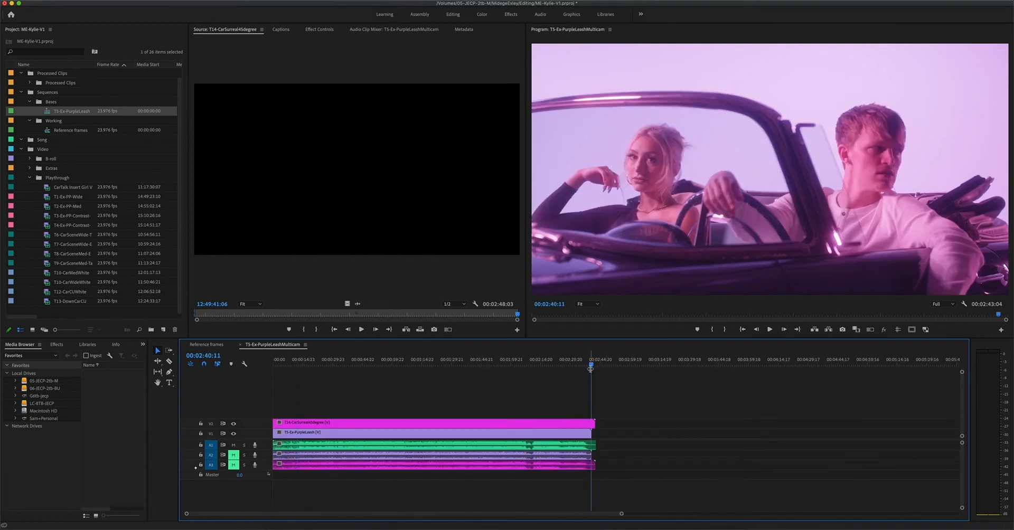
{"action": "key", "text": "equal"}
{"action": "key", "text": "equal"}
{"action": "key", "text": "equal"}
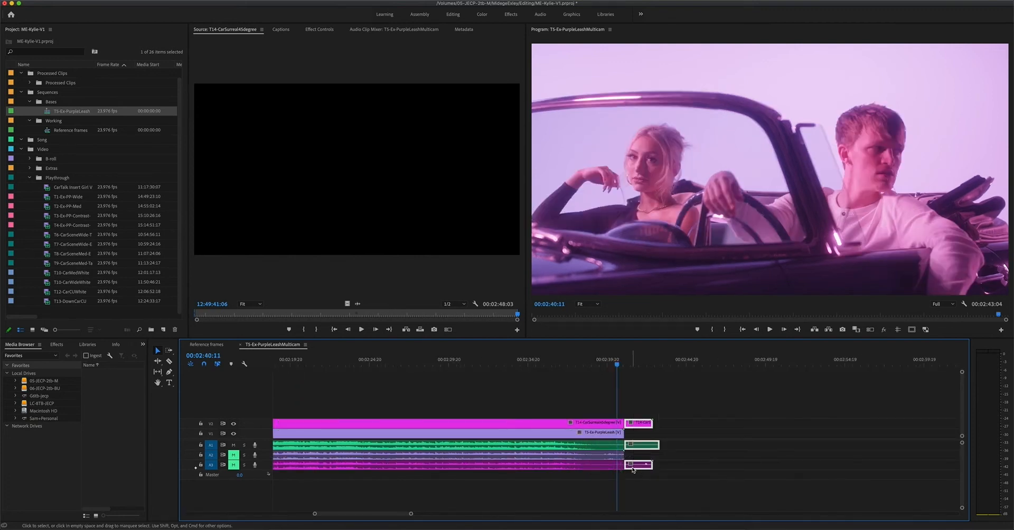
{"action": "key", "text": "Delete"}
{"action": "key", "text": "minus"}
{"action": "key", "text": "minus"}
{"action": "key", "text": "minus"}
{"action": "key", "text": "minus"}
{"action": "key", "text": "Home"}
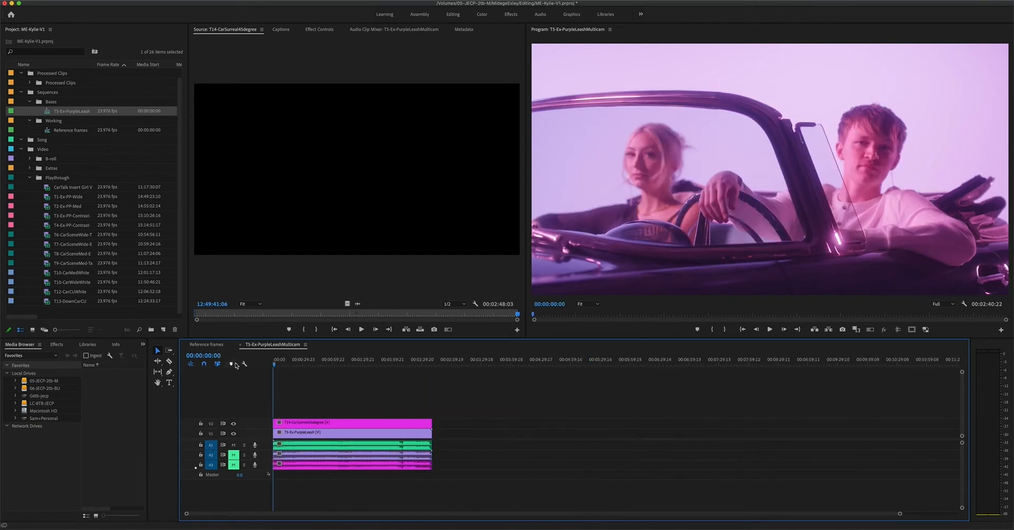
{"action": "key", "text": "backslash"}
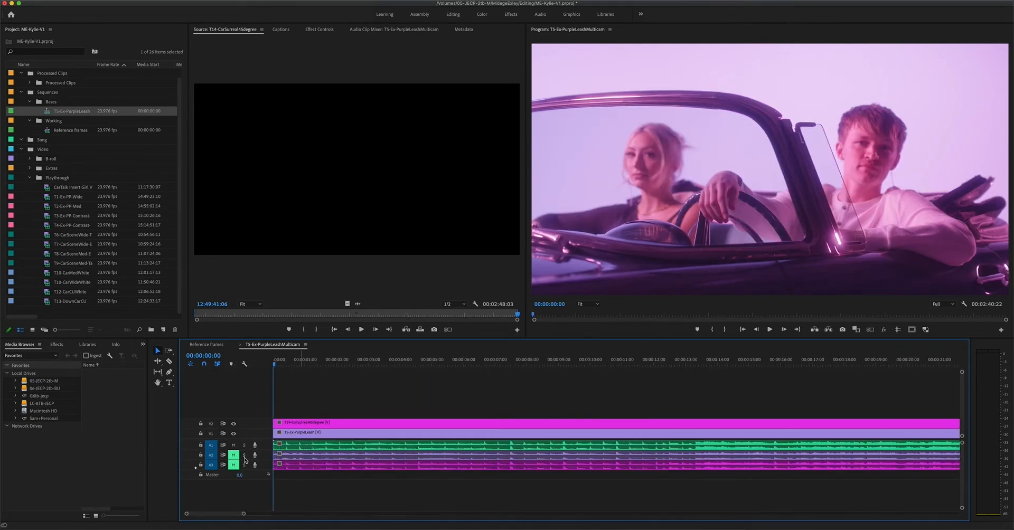
Play several parts of the trimmed sequence to check that both takes are in sync with the song
{"action": "left_click", "coordinate": [332, 448]}
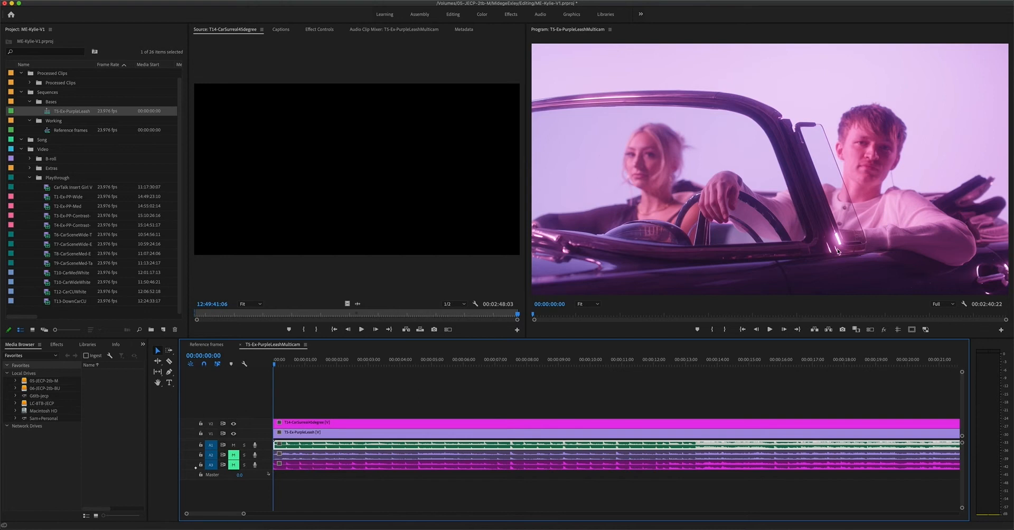
{"action": "key", "text": "space"}
{"action": "left_click_drag", "start_coordinate": [312, 361], "coordinate": [643, 356]}
{"action": "key", "text": "space"}
{"action": "key", "text": "minus"}
{"action": "key", "text": "minus"}
{"action": "key", "text": "minus"}
{"action": "left_click", "coordinate": [396, 359]}
{"action": "key", "text": "space"}
{"action": "key", "text": "space"}
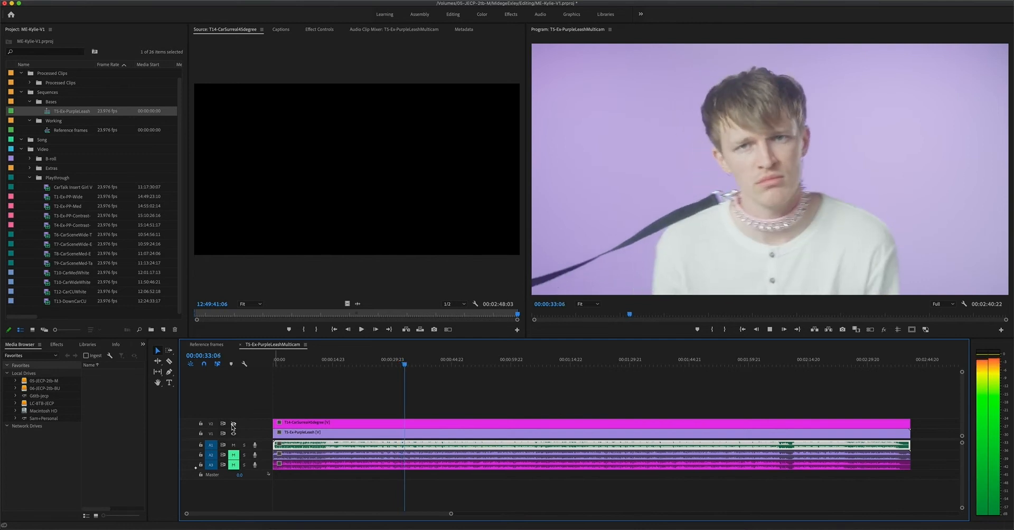
{"action": "key", "text": "space"}
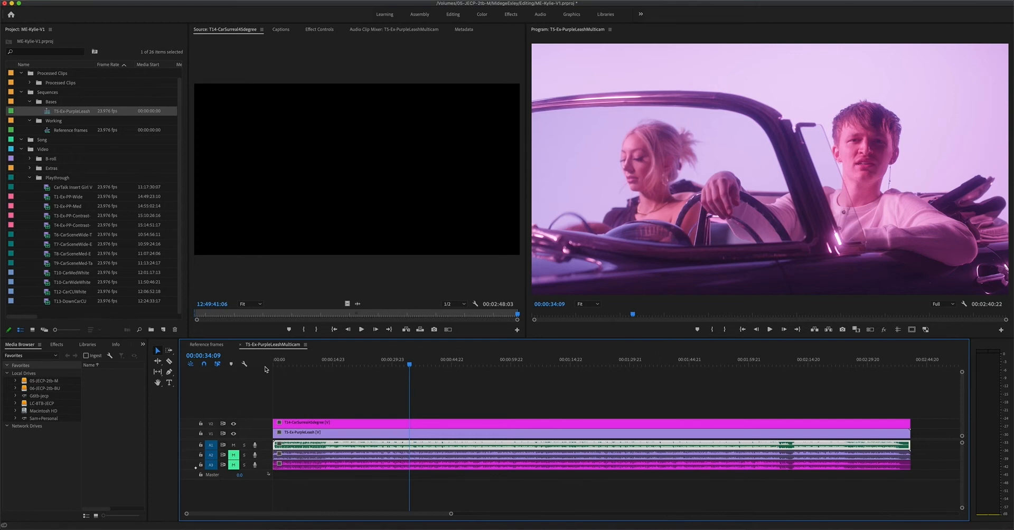
Unlink the two camera clips from their audio and delete the camera audio, keeping the song on A1
{"action": "left_click_drag", "start_coordinate": [315, 503], "coordinate": [294, 456]}
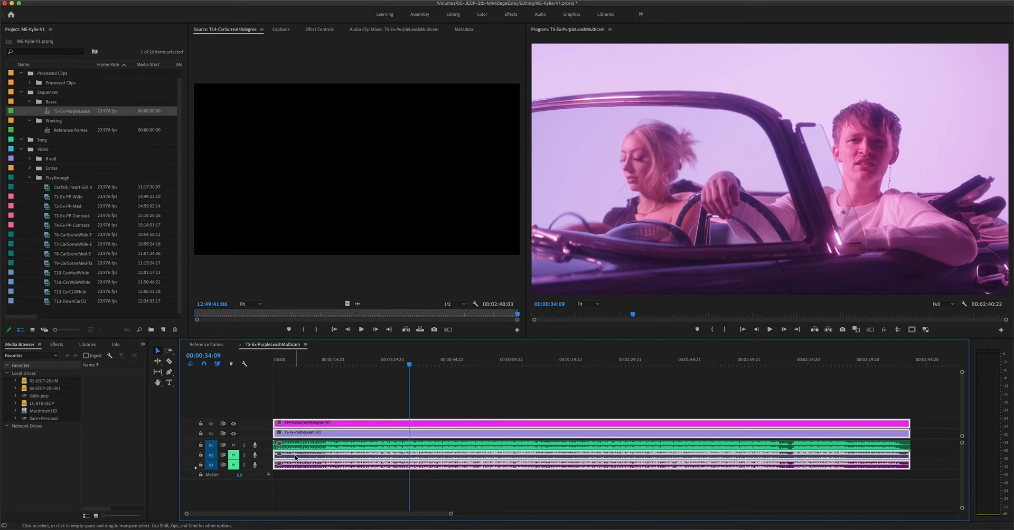
{"action": "right_click", "coordinate": [296, 459]}
{"action": "left_click", "coordinate": [306, 469]}
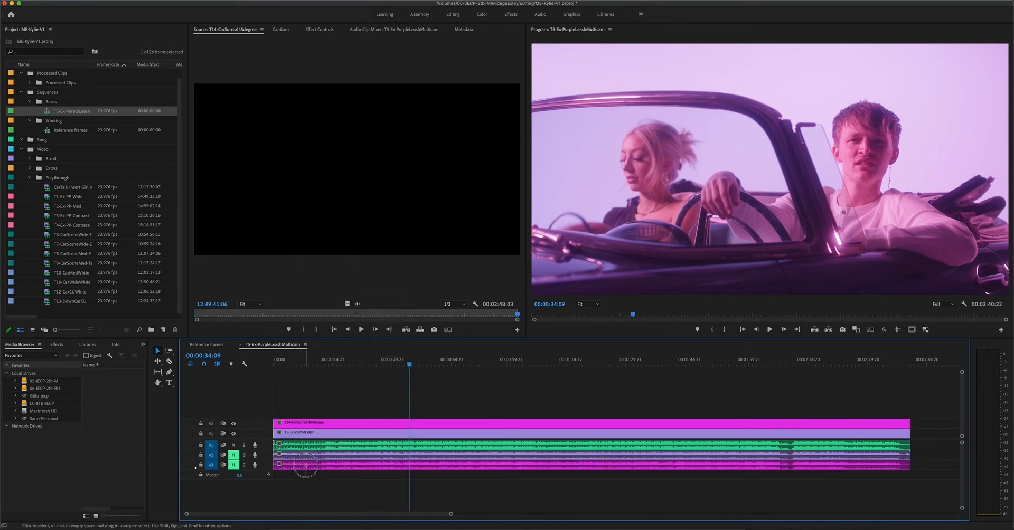
{"action": "key", "text": "Delete"}
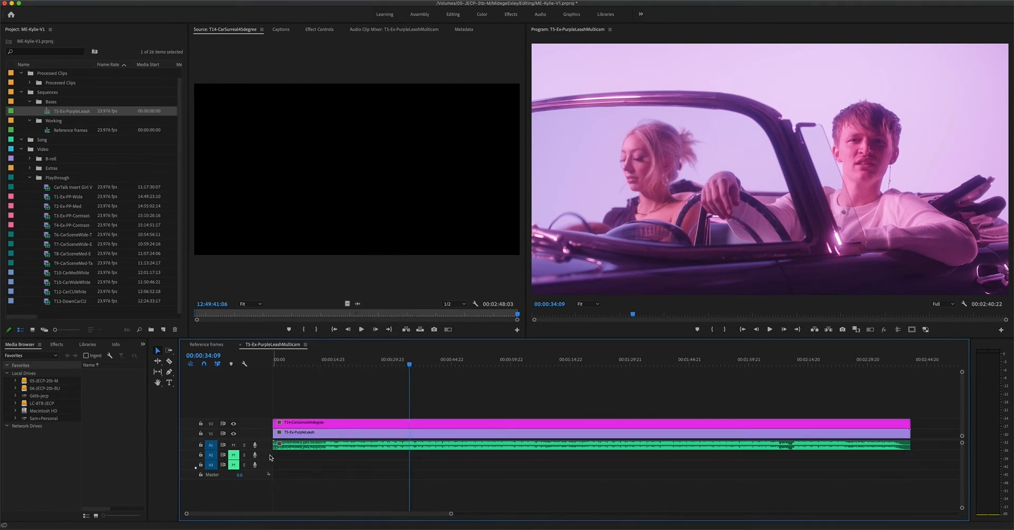
Delete all empty audio tracks from the sequence
{"action": "right_click", "coordinate": [271, 457]}
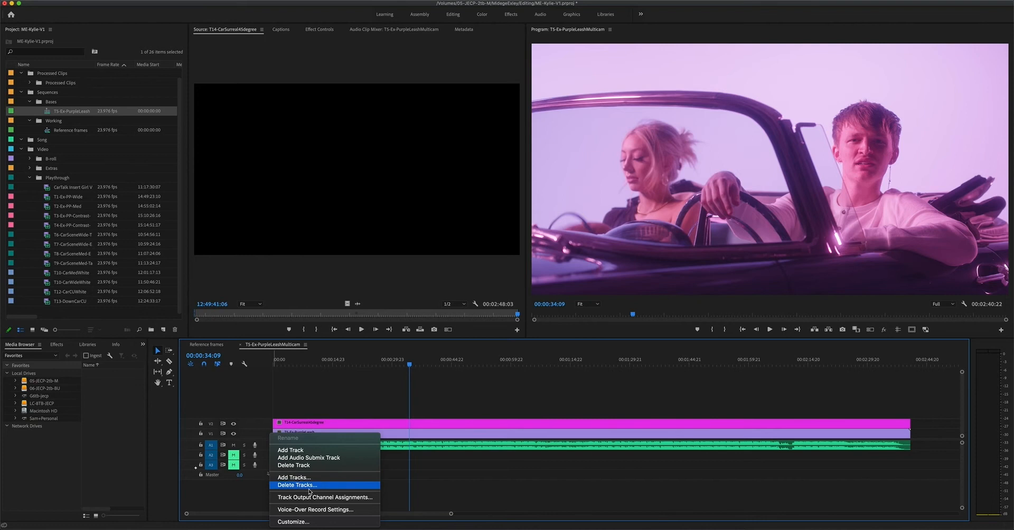
{"action": "left_click", "coordinate": [309, 486]}
{"action": "left_click", "coordinate": [455, 264]}
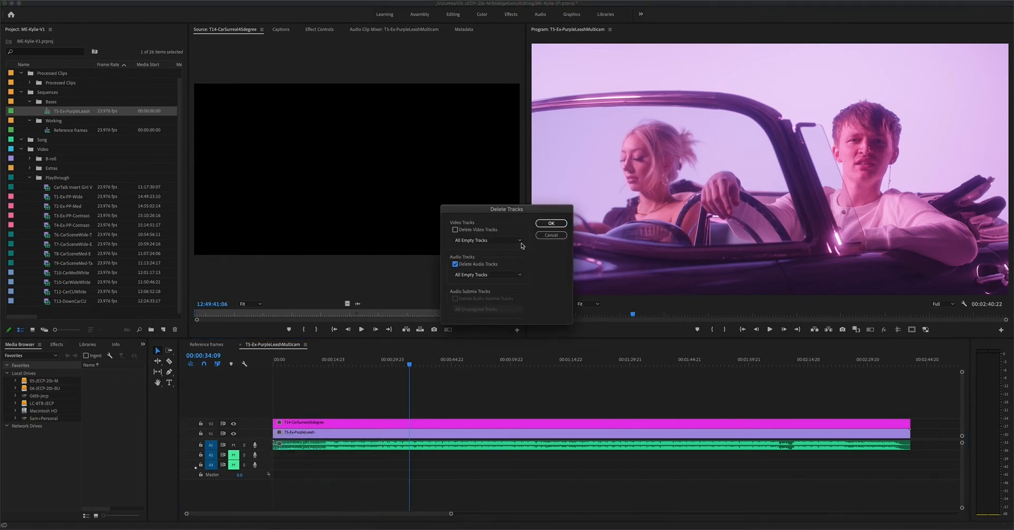
{"action": "left_click", "coordinate": [552, 223]}
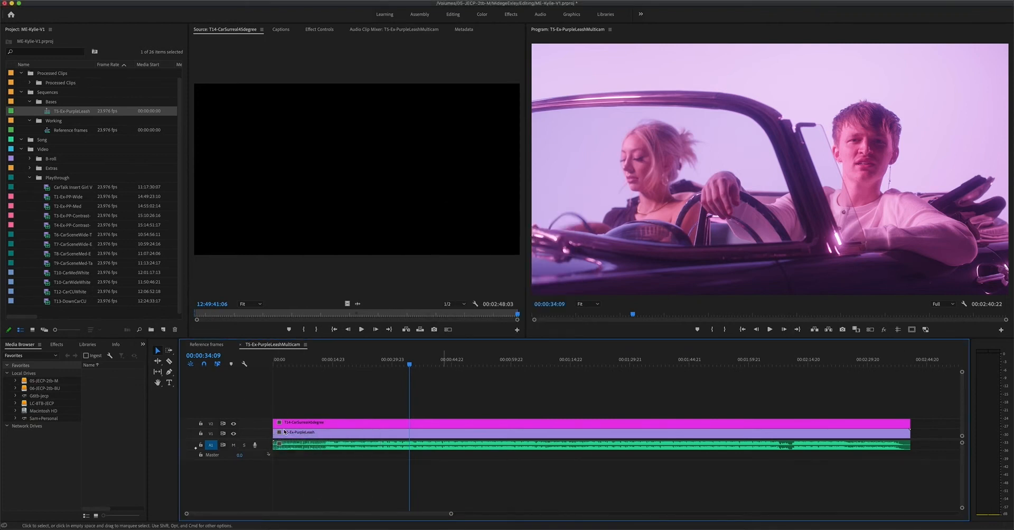
Create a new sequence from the T5-Ex-PurpleLeash multicam source sequence and go to about 11 seconds in it
{"action": "right_click", "coordinate": [47, 112]}
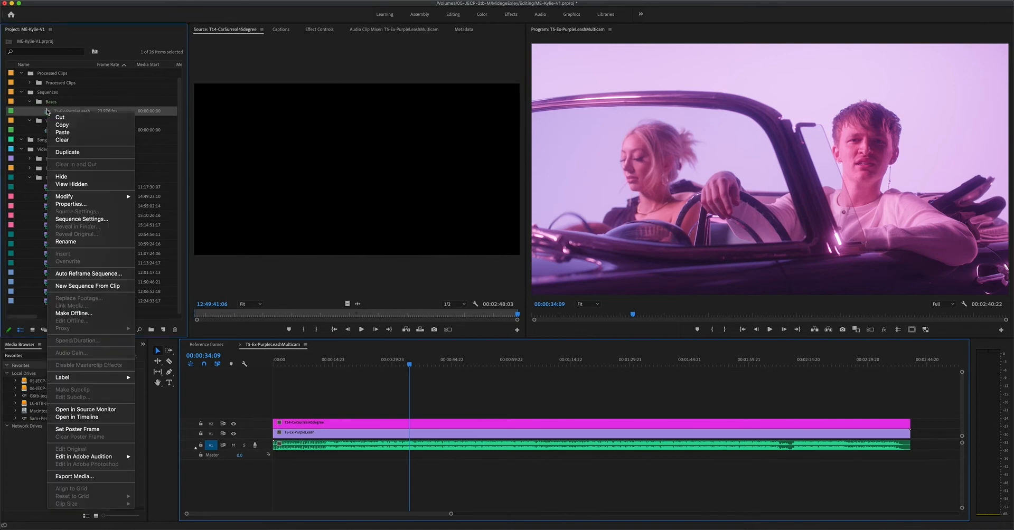
{"action": "left_click", "coordinate": [73, 286]}
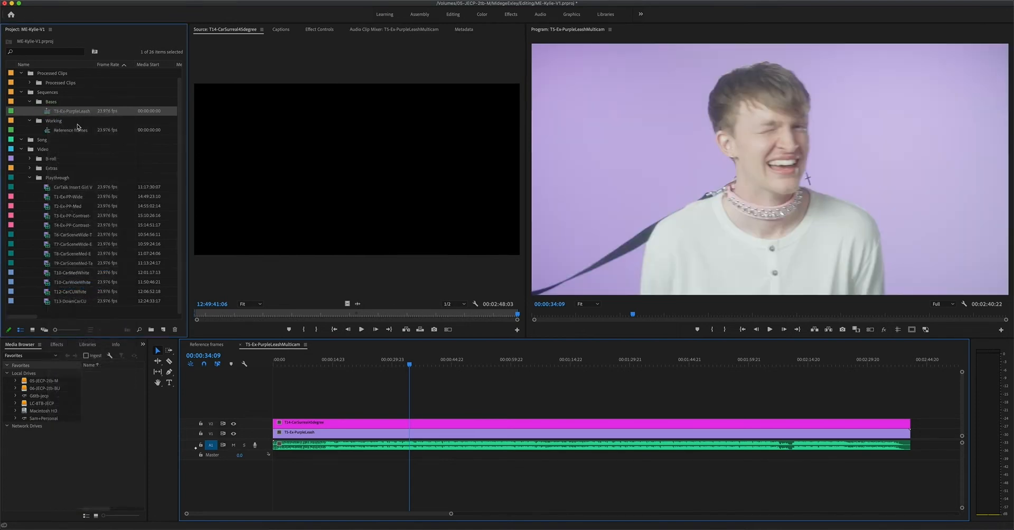
{"action": "left_click", "coordinate": [295, 362]}
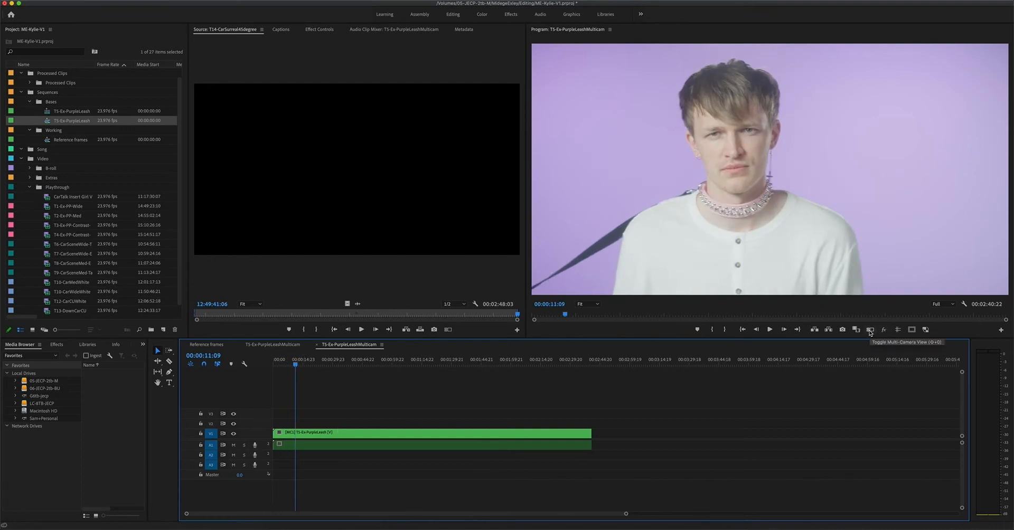
Turn on the Program monitor's multi-camera view and play the new sequence to preview both angles
{"action": "left_click", "coordinate": [1000, 330]}
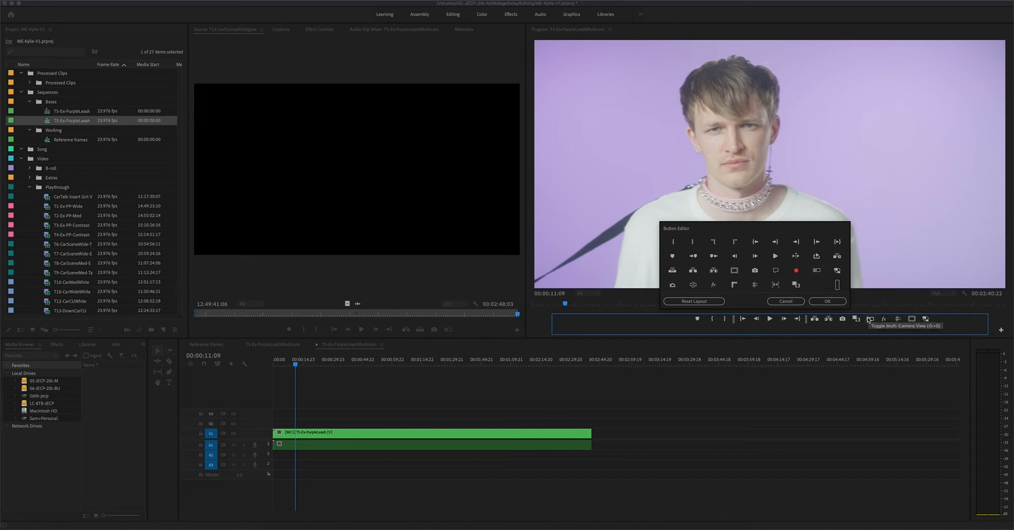
{"action": "left_click", "coordinate": [828, 301]}
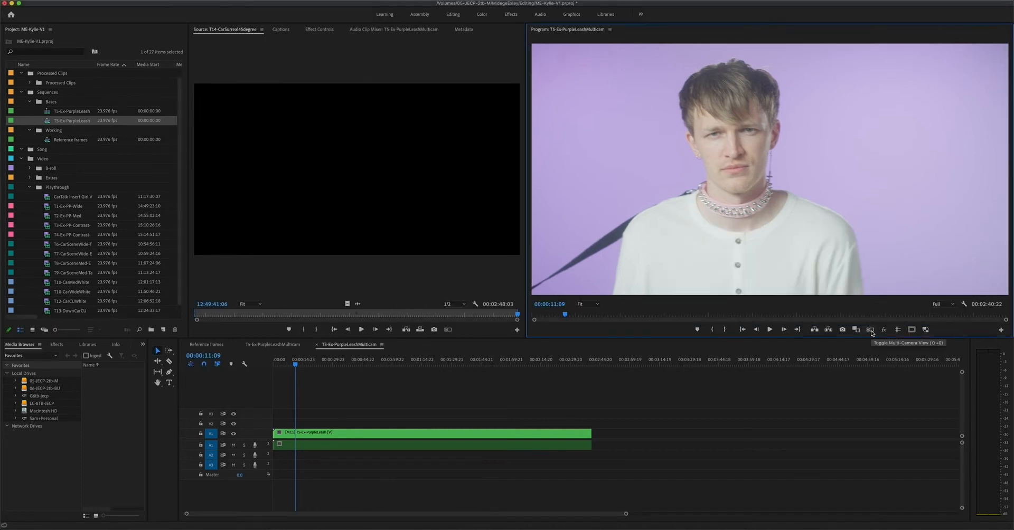
{"action": "left_click", "coordinate": [870, 330]}
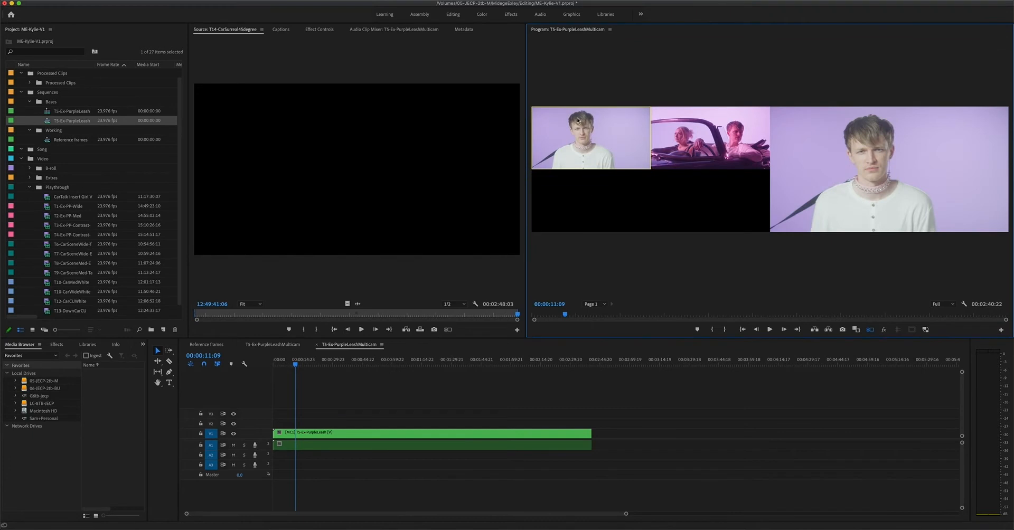
{"action": "key", "text": "space"}
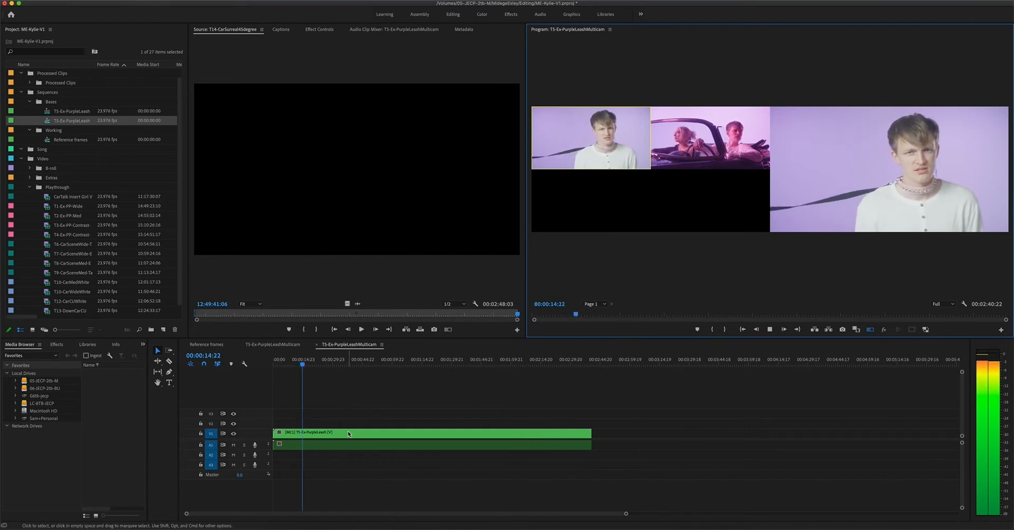
{"action": "key", "text": "space"}
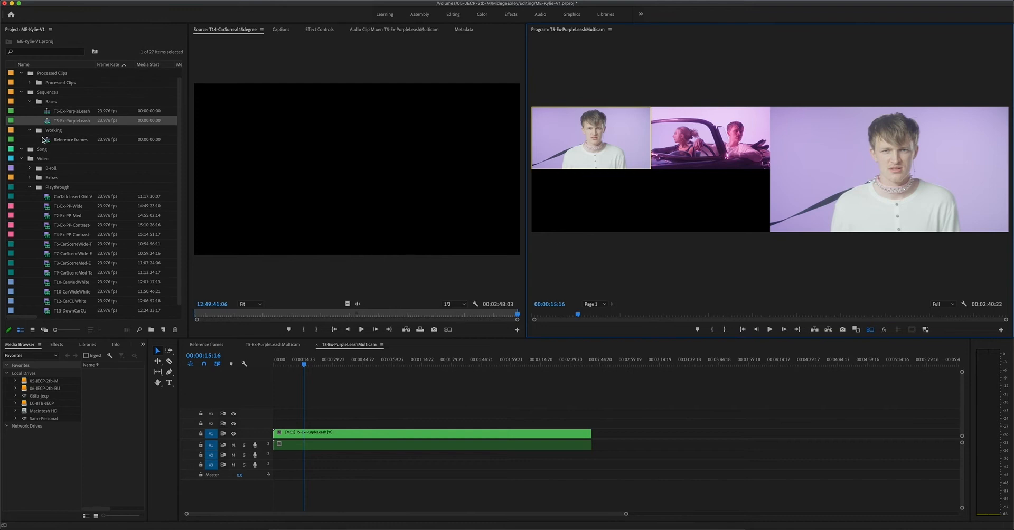
Try placing the song from Processed Clips on A2 under the multicam clip, undo it, and play the multicam clip's own audio
{"action": "left_click", "coordinate": [28, 84]}
{"action": "left_click_drag", "start_coordinate": [48, 110], "coordinate": [272, 456]}
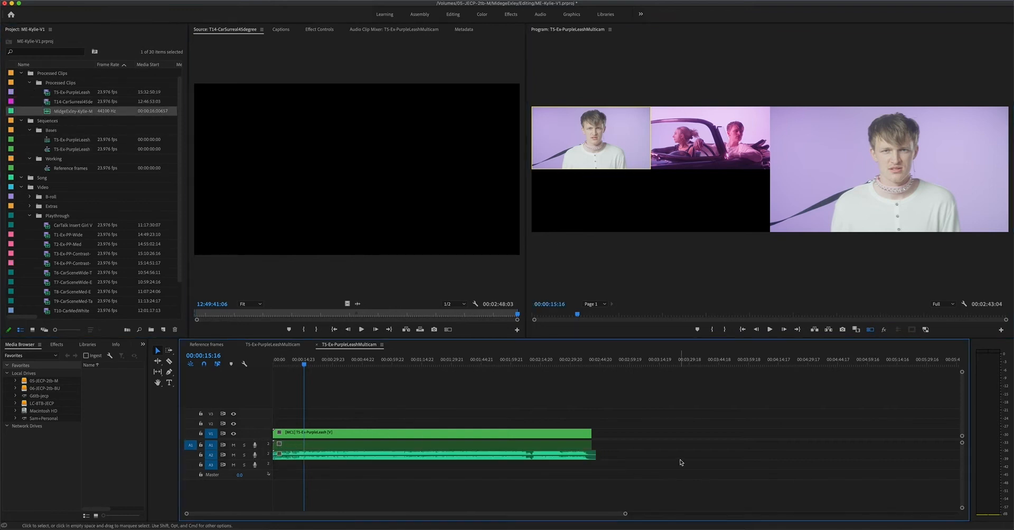
{"action": "key", "text": "super+z"}
{"action": "key", "text": "space"}
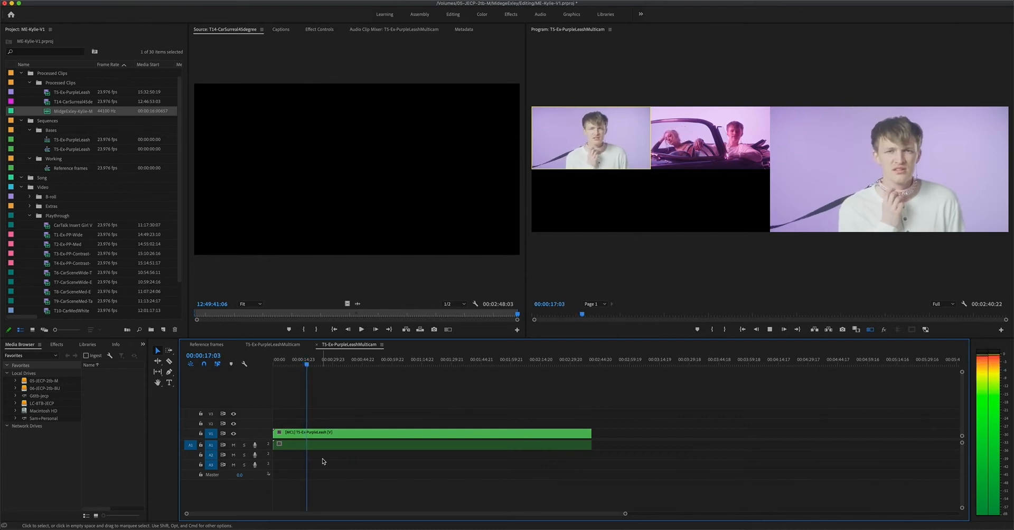
{"action": "key", "text": "space"}
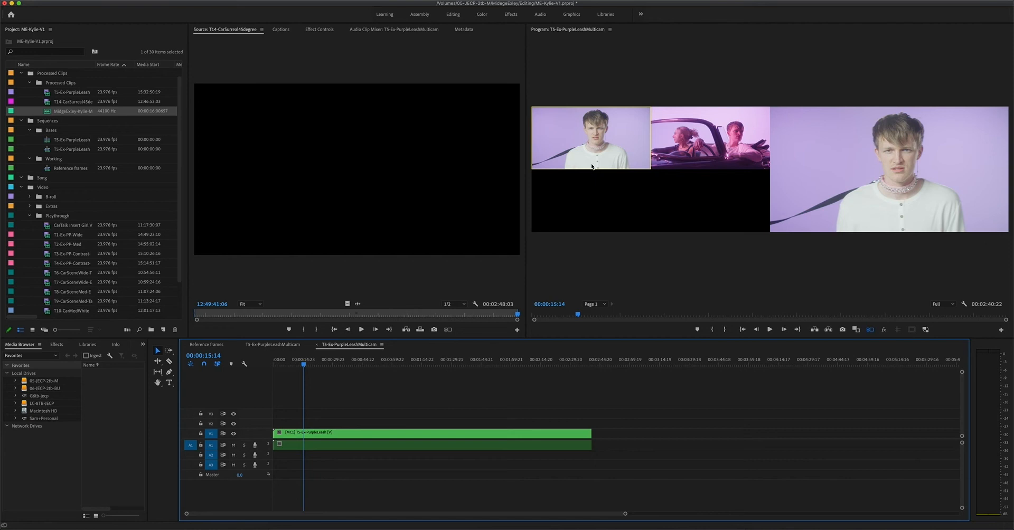
Give the multicam clip in the timeline the Violet label colour
{"action": "right_click", "coordinate": [328, 431]}
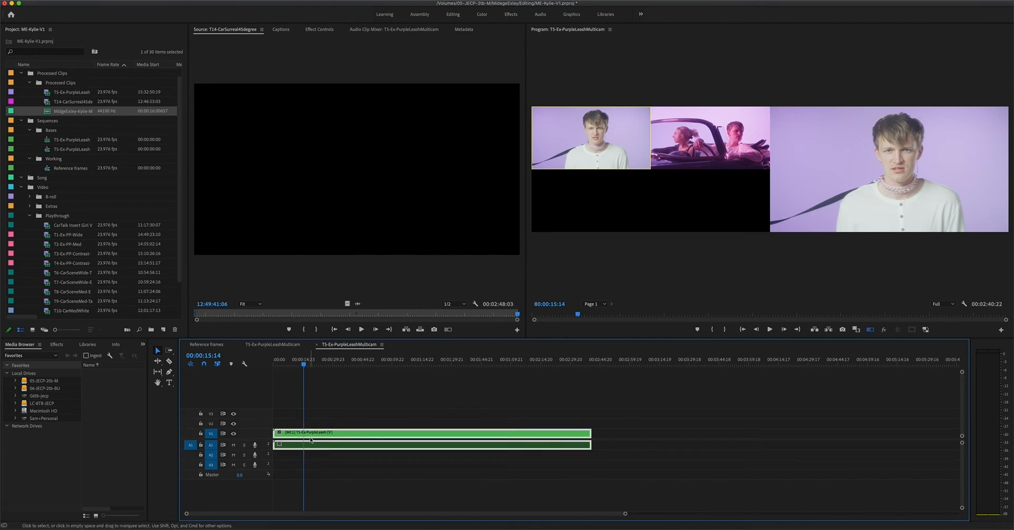
{"action": "mouse_move", "coordinate": [333, 350]}
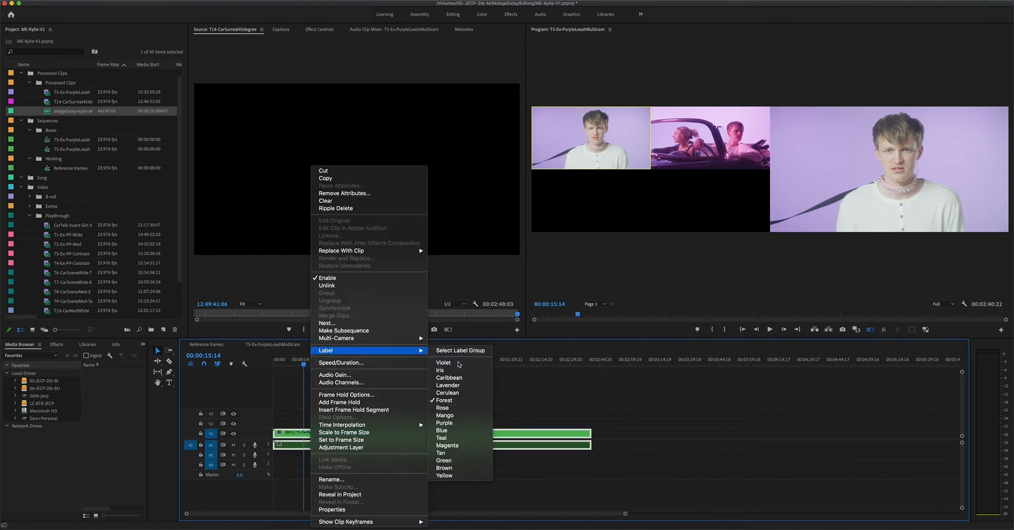
{"action": "left_click", "coordinate": [449, 365]}
{"action": "left_click", "coordinate": [380, 400]}
Rename the multicam source sequence as 01-Purple/SurrealCar-MC
{"action": "left_click", "coordinate": [63, 140]}
{"action": "key", "text": "Return"}
{"action": "type", "text": "Purple/Surreal"}
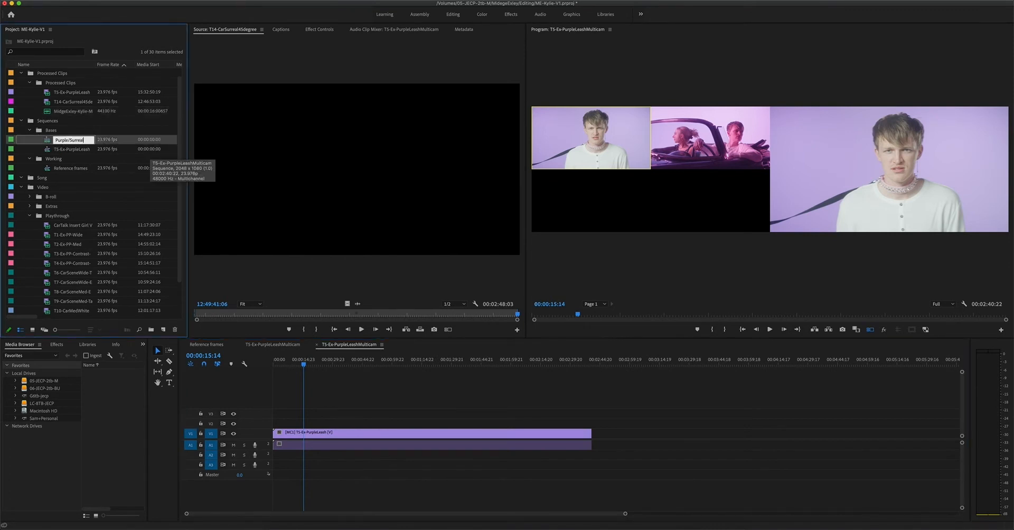
{"action": "type", "text": "Car-MC"}
{"action": "key", "text": "Return"}
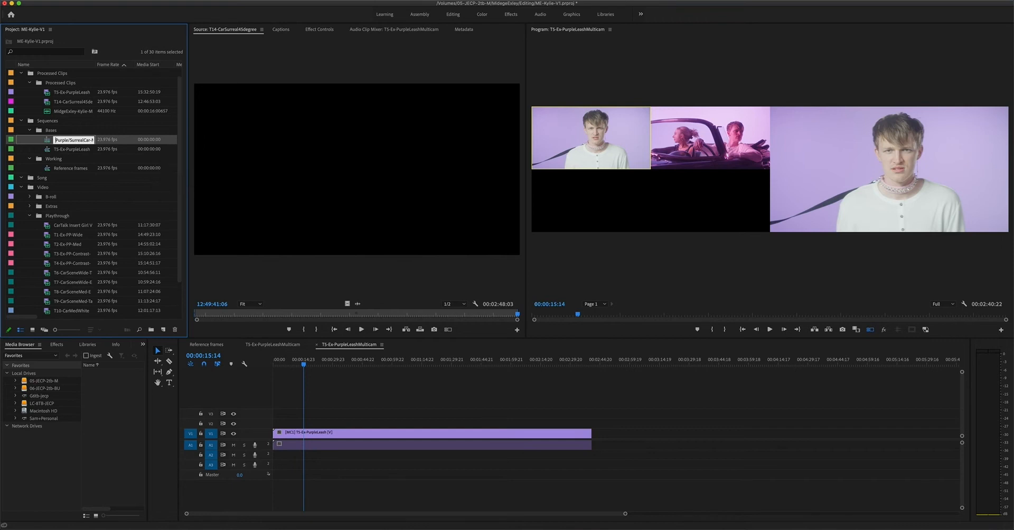
{"action": "type", "text": "01-"}
{"action": "key", "text": "super+a"}
{"action": "key", "text": "Tab"}
Rename the new sequence made from the multicam source as 02-Purple/SurrealCar-MC
{"action": "type", "text": "01-Purple/SurrealCar-MC"}
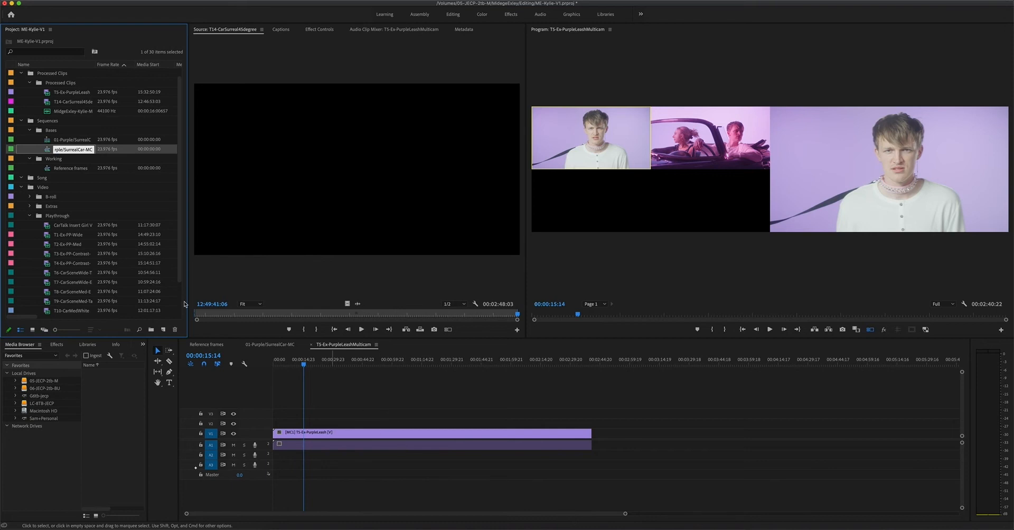
{"action": "left_click", "coordinate": [57, 150]}
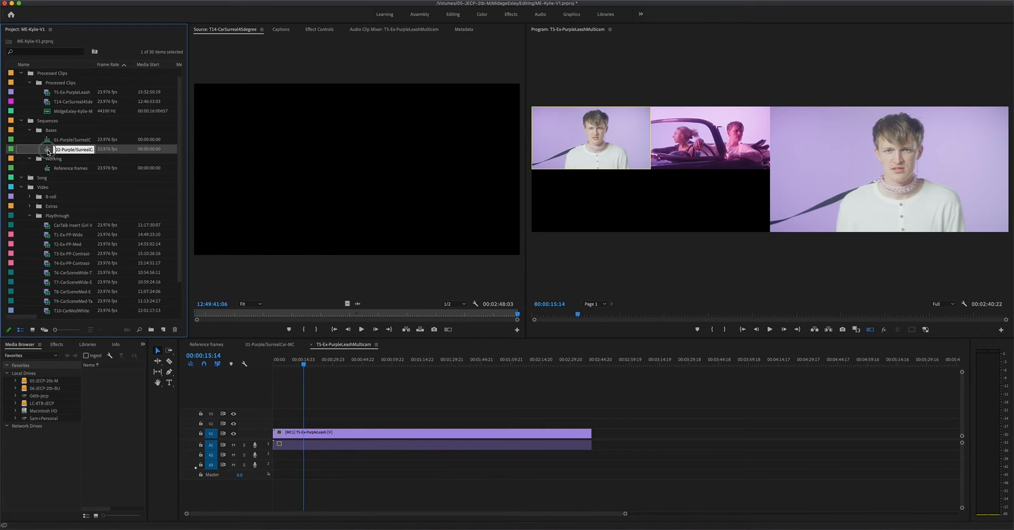
{"action": "key", "text": "Return"}
Move 02-Purple/SurrealCar-MC into the Working bin and close 01-Purple/SurrealCar-MC in the timeline
{"action": "left_click_drag", "start_coordinate": [47, 149], "coordinate": [49, 159]}
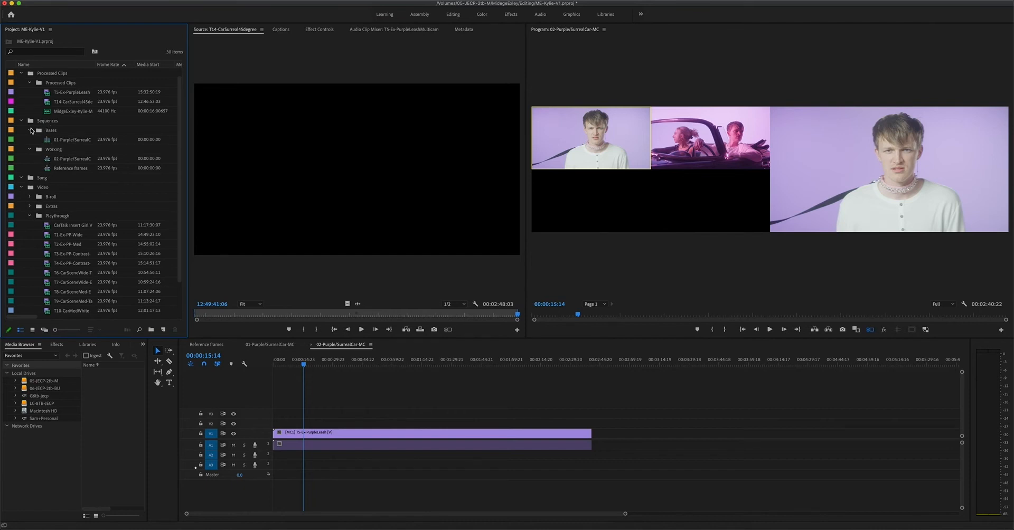
{"action": "left_click", "coordinate": [249, 344]}
{"action": "left_click", "coordinate": [240, 344]}
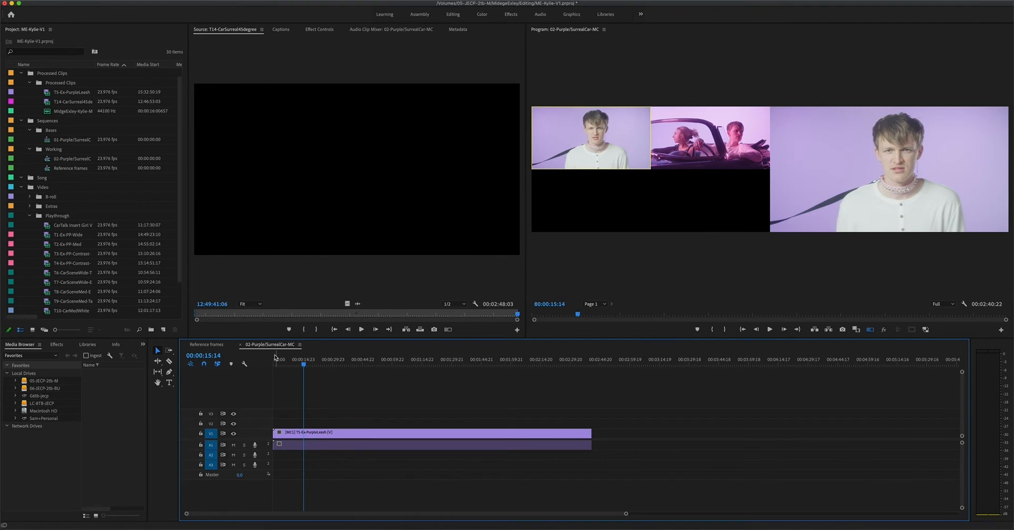
Build the song-synced multicam from the T1 to T4 Ex-PP clips, naming its sequences 01-PalePink-Ex-Base and 02-PalePink-Ex-Working
{"action": "left_click", "coordinate": [11, 138]}
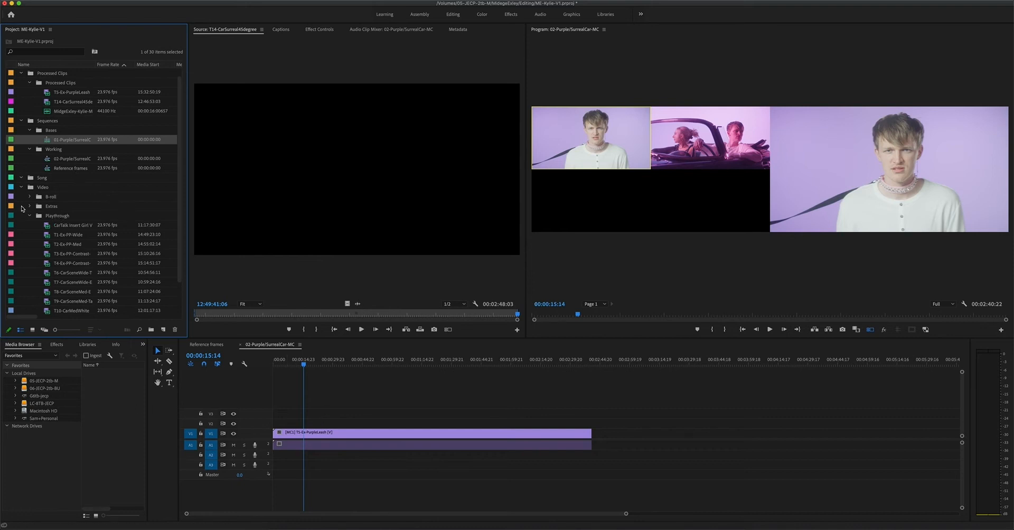
{"action": "scroll", "coordinate": [53, 232], "scroll_direction": "down", "scroll_amount": 2}
{"action": "double_click", "coordinate": [64, 235]}
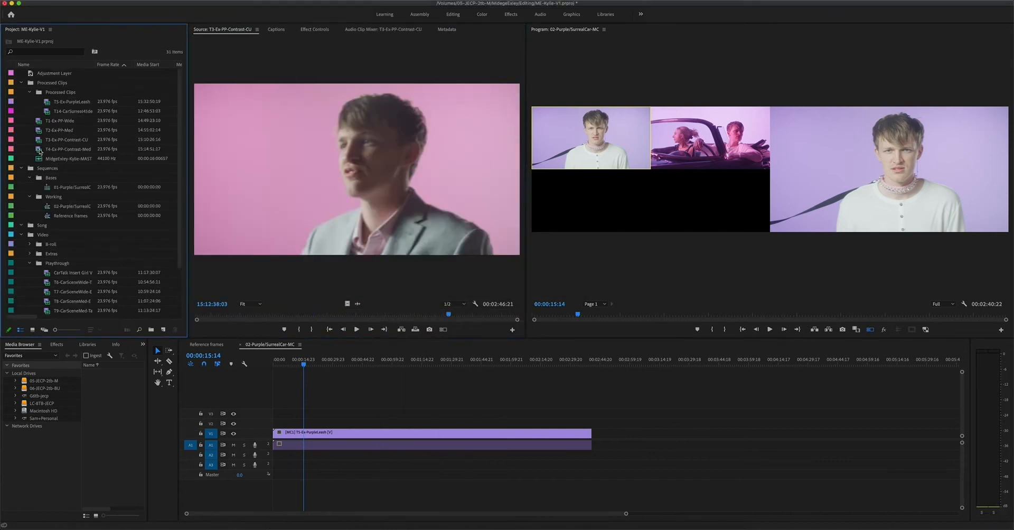
{"action": "right_click", "coordinate": [69, 130]}
{"action": "left_click", "coordinate": [58, 433]}
{"action": "right_click", "coordinate": [47, 129]}
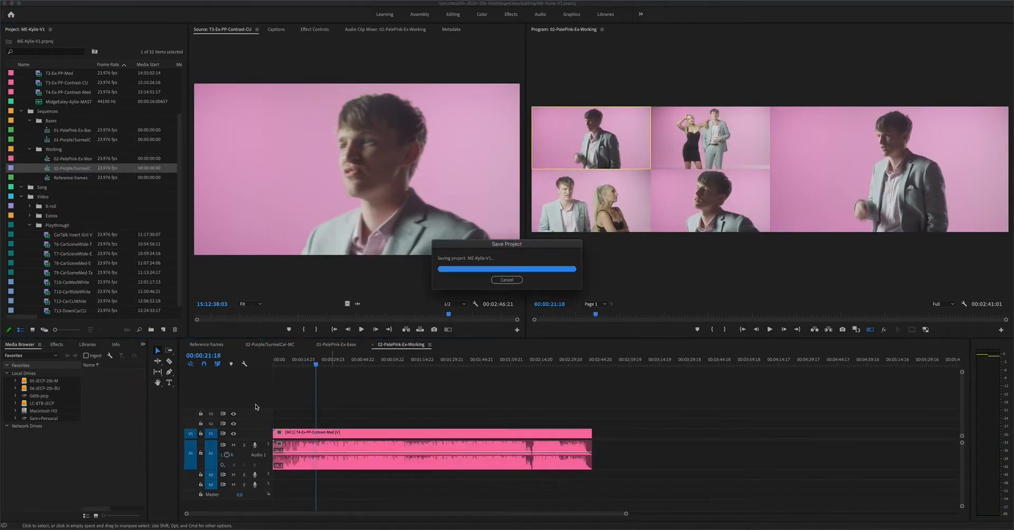
Build trimmed multicam sequences from the remaining car playthrough clips, named 01-CarScene-Base and 01-WhiteCarWorld-Base, and file them in the Bases and Working bins
{"action": "double_click", "coordinate": [46, 236]}
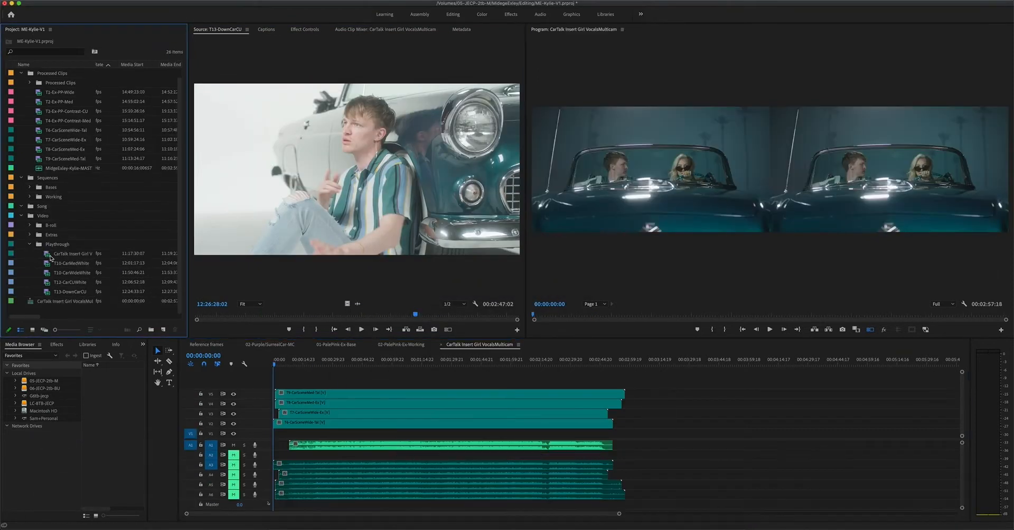
{"action": "right_click", "coordinate": [323, 454]}
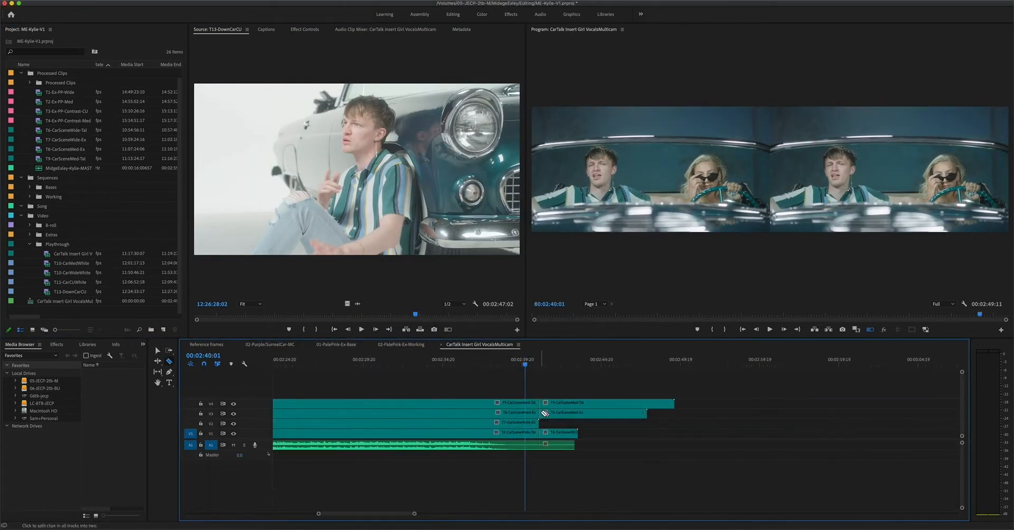
{"action": "right_click", "coordinate": [23, 249]}
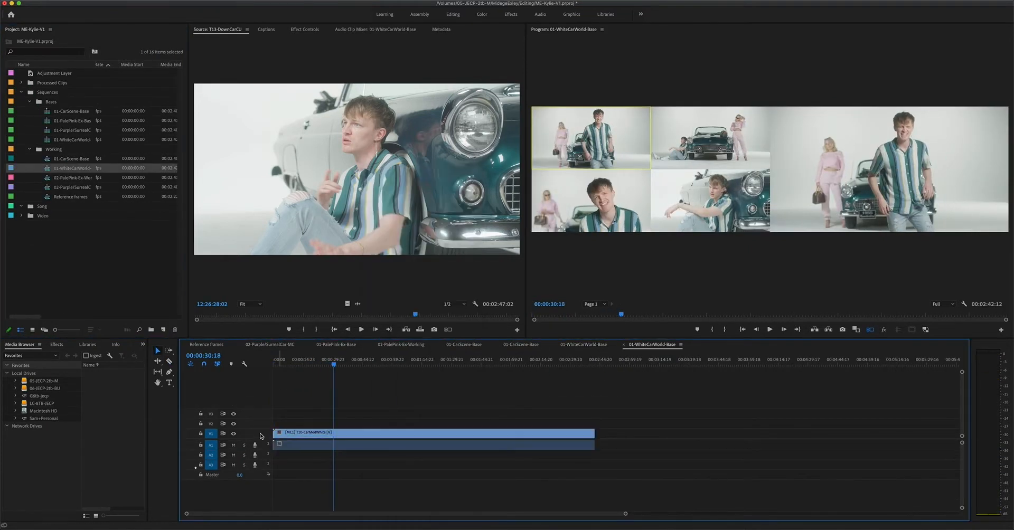
Expand the A1 audio track in the white car multicam sequence and close the base sequences in the timeline
{"action": "double_click", "coordinate": [262, 446]}
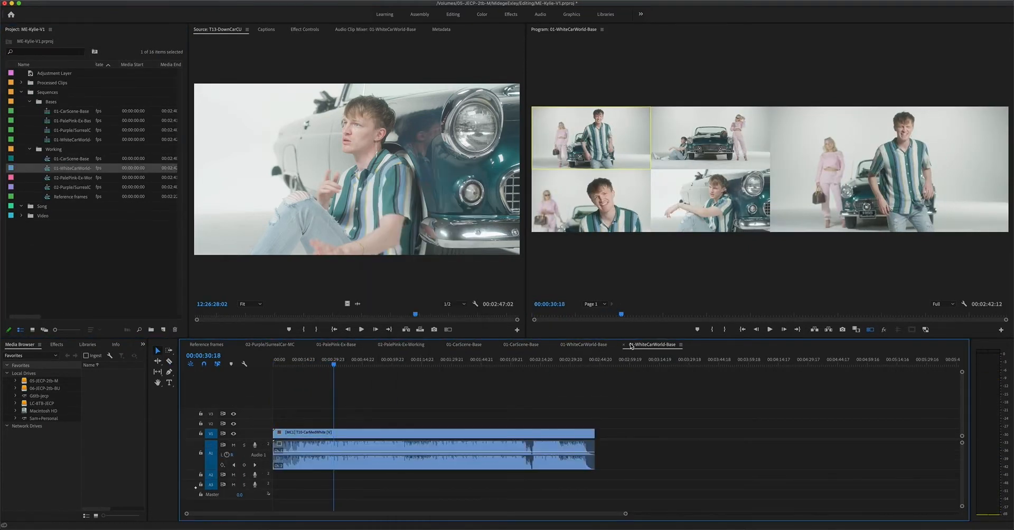
{"action": "left_click", "coordinate": [605, 345]}
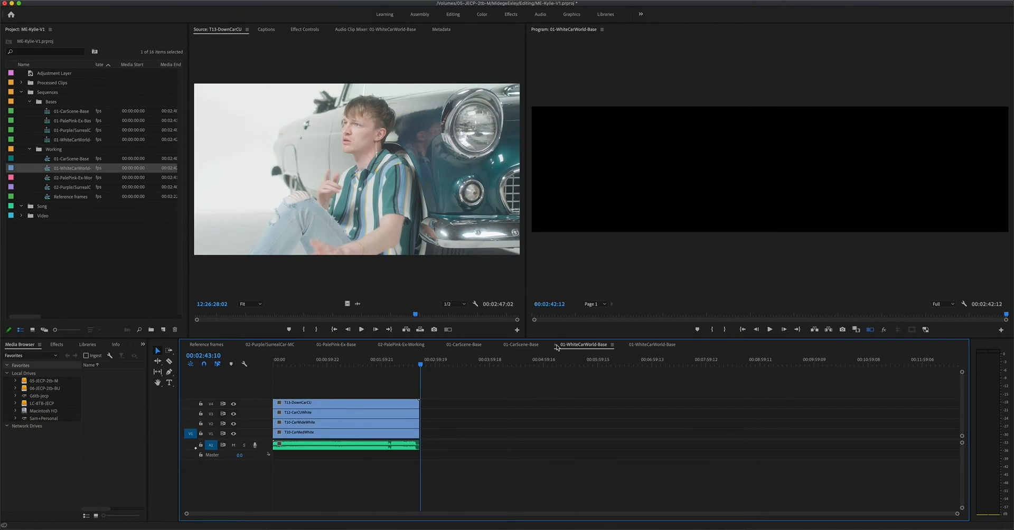
{"action": "left_click", "coordinate": [556, 345]}
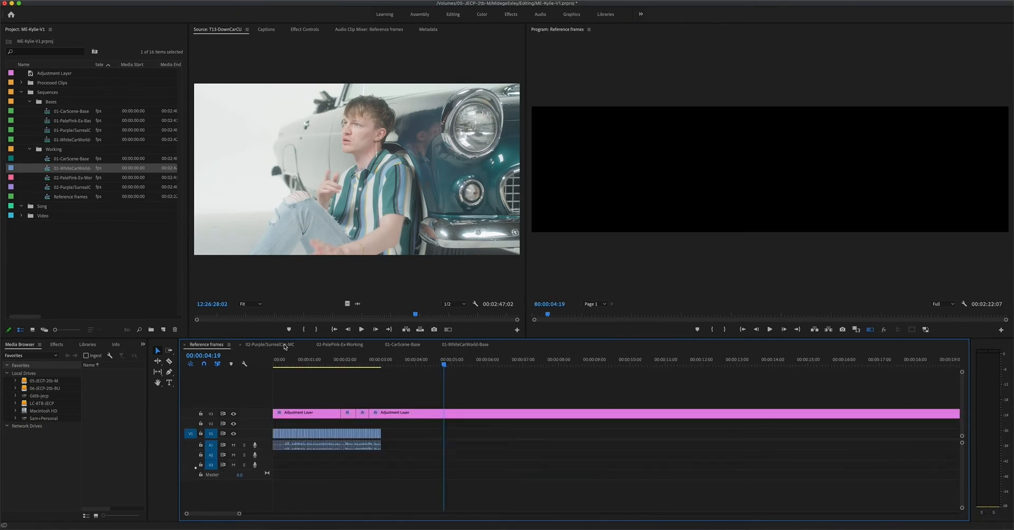
Look through the purple, pale pink, car scene and white car multicam sequences in the timeline
{"action": "left_click", "coordinate": [283, 346]}
{"action": "left_click", "coordinate": [335, 345]}
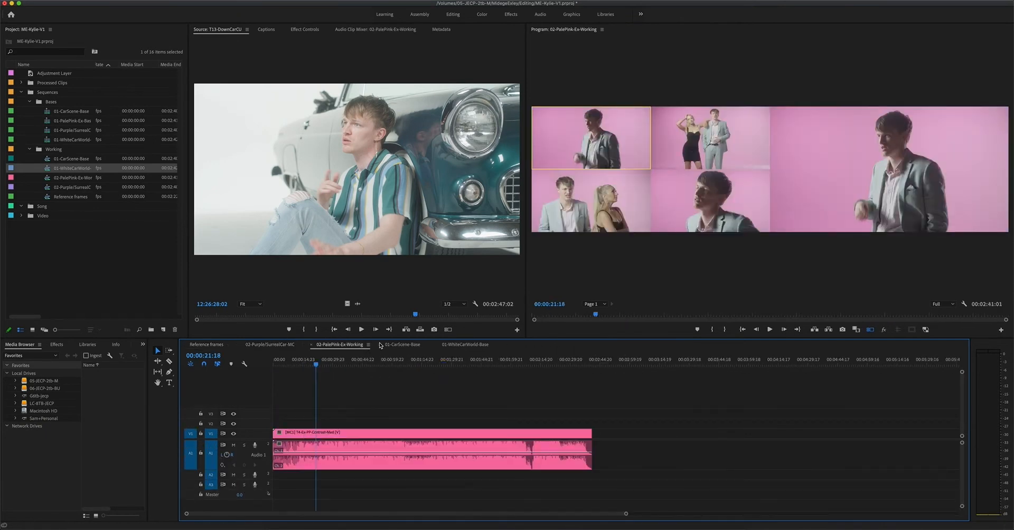
{"action": "left_click", "coordinate": [399, 344]}
{"action": "left_click", "coordinate": [459, 344]}
{"action": "left_click", "coordinate": [269, 344]}
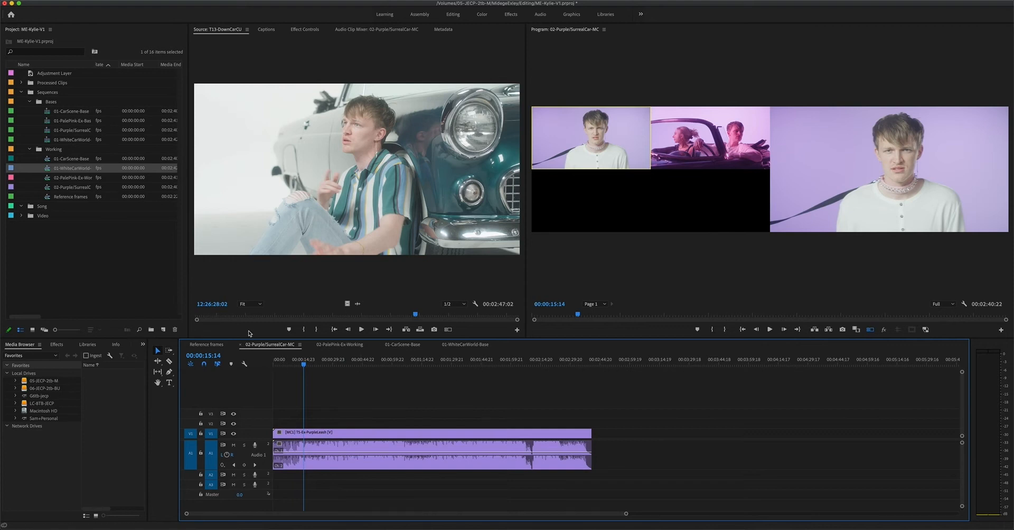
{"action": "left_click_drag", "start_coordinate": [304, 362], "coordinate": [311, 362]}
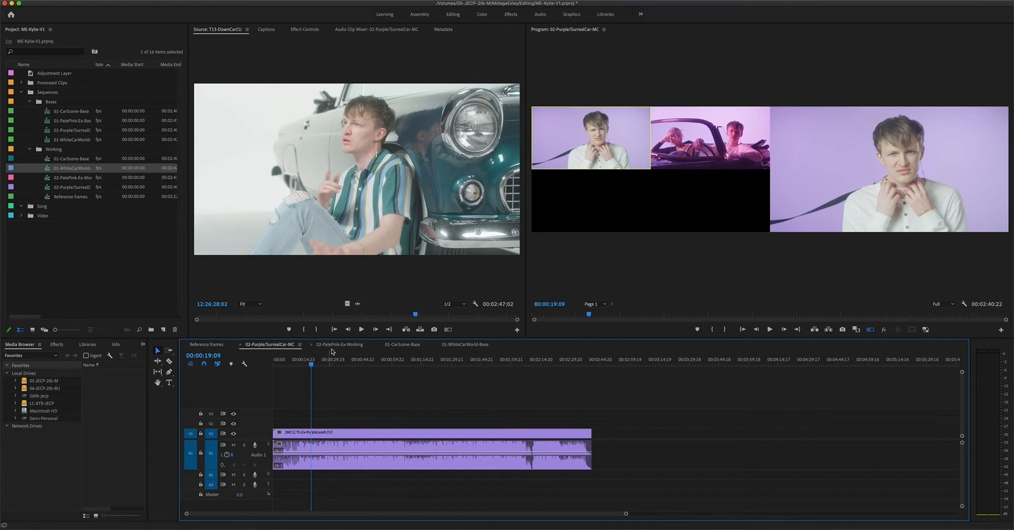
{"action": "left_click", "coordinate": [338, 345]}
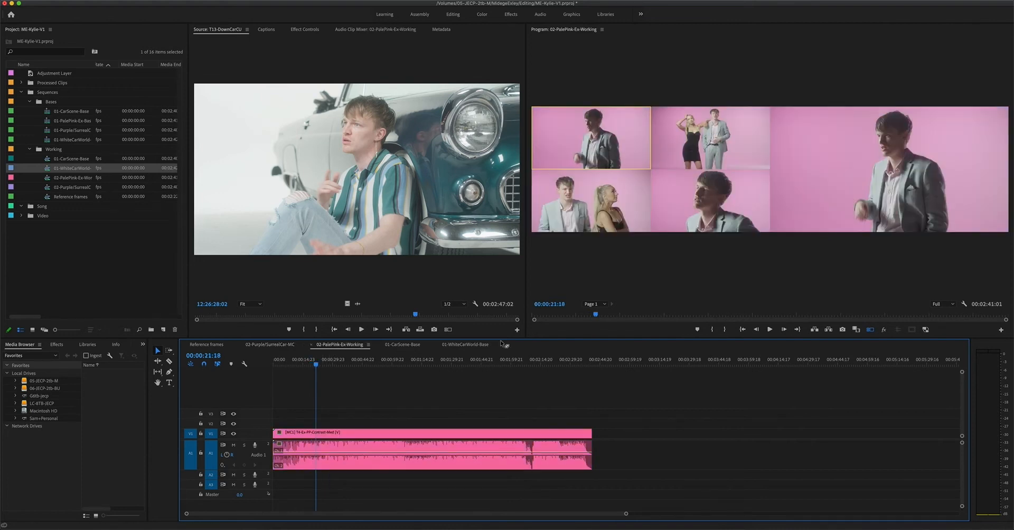
{"action": "left_click", "coordinate": [404, 346]}
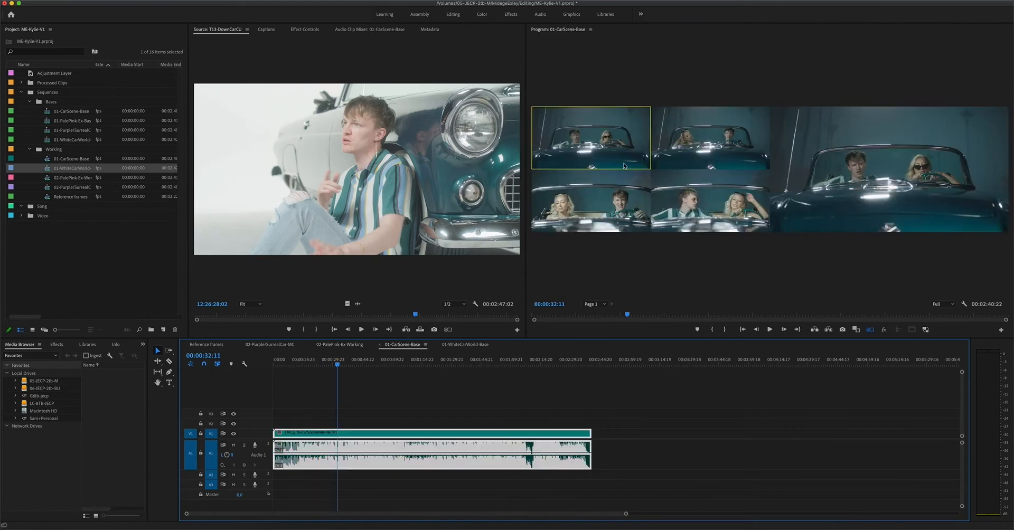
{"action": "left_click", "coordinate": [483, 347]}
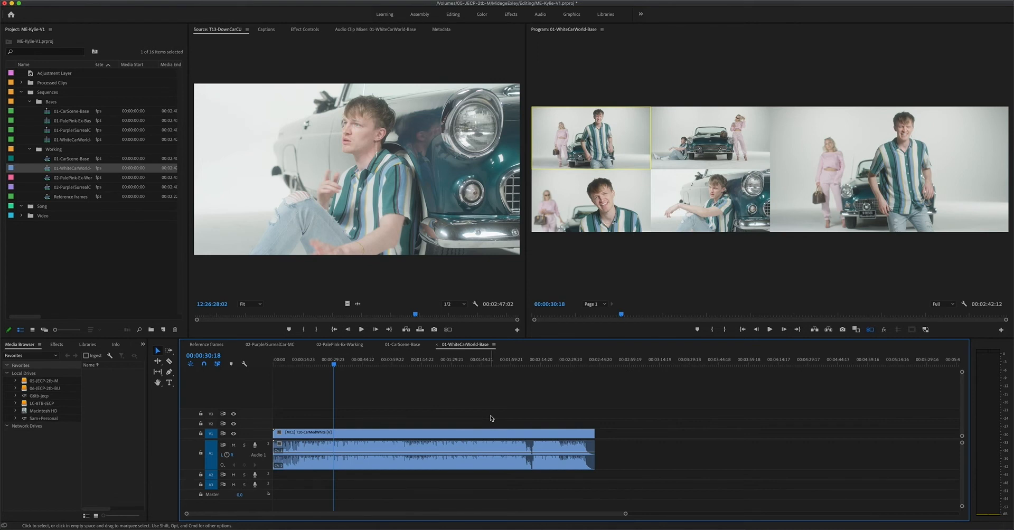
Play 02-Purple/SurrealCar-MC from its start and live-switch repeatedly between cameras 1 and 2 until the end of the song
{"action": "left_click", "coordinate": [269, 345]}
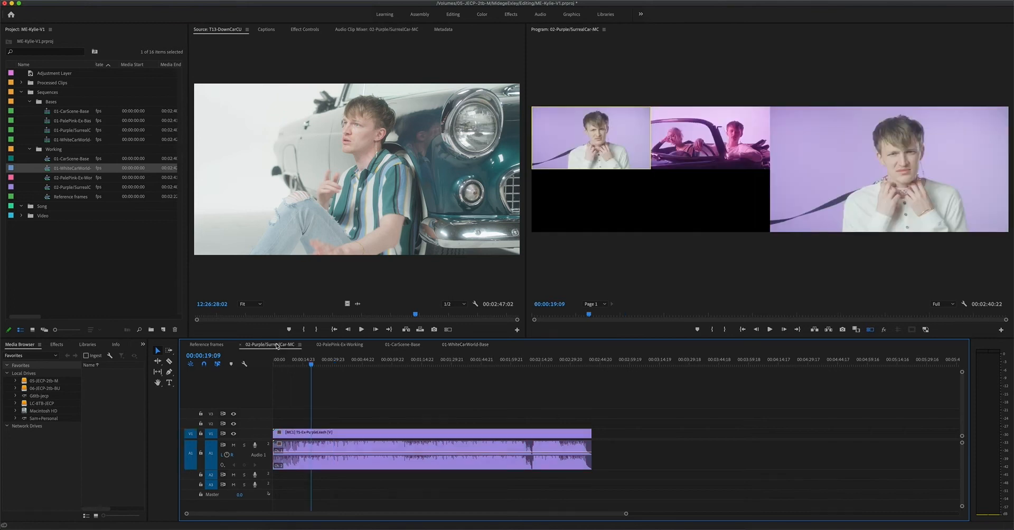
{"action": "key", "text": "Home"}
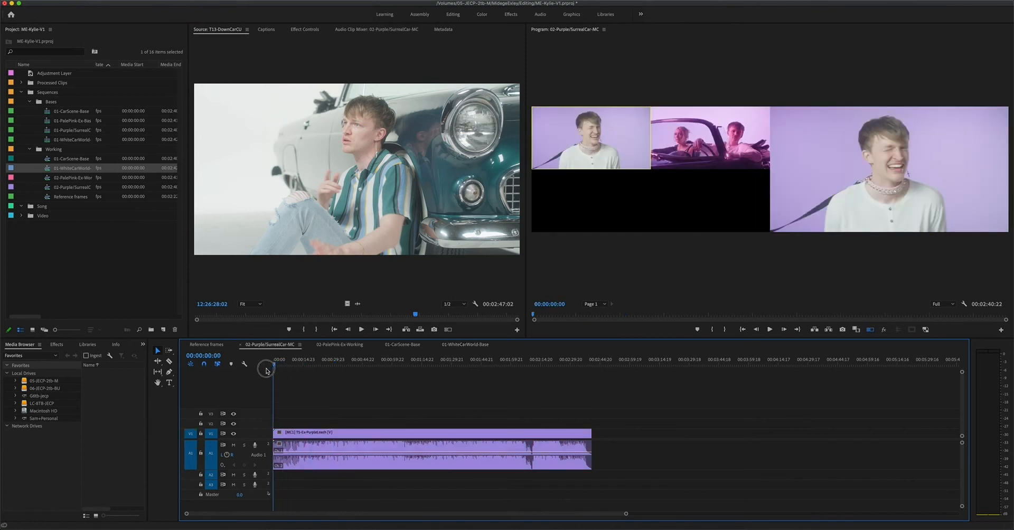
{"action": "key", "text": "space"}
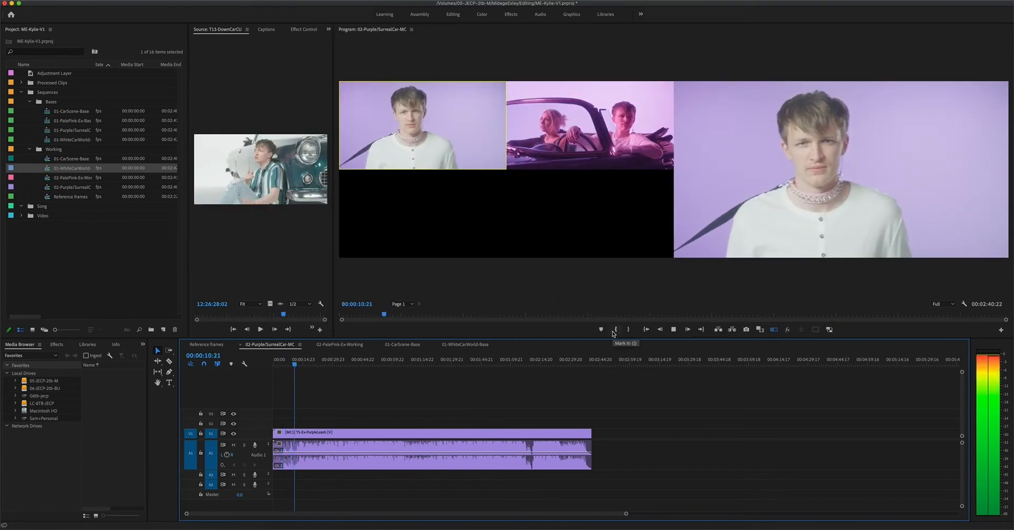
{"action": "key", "text": "2"}
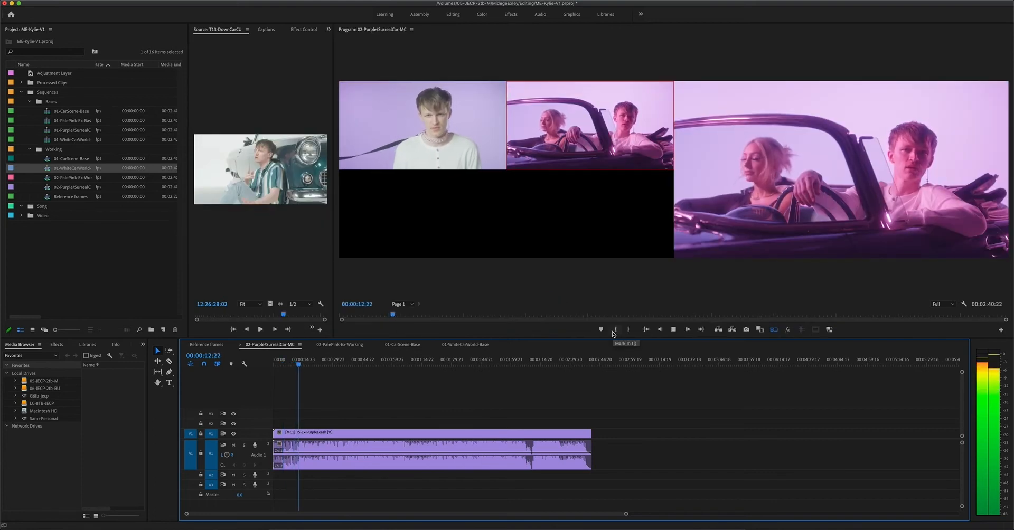
{"action": "key", "text": "1"}
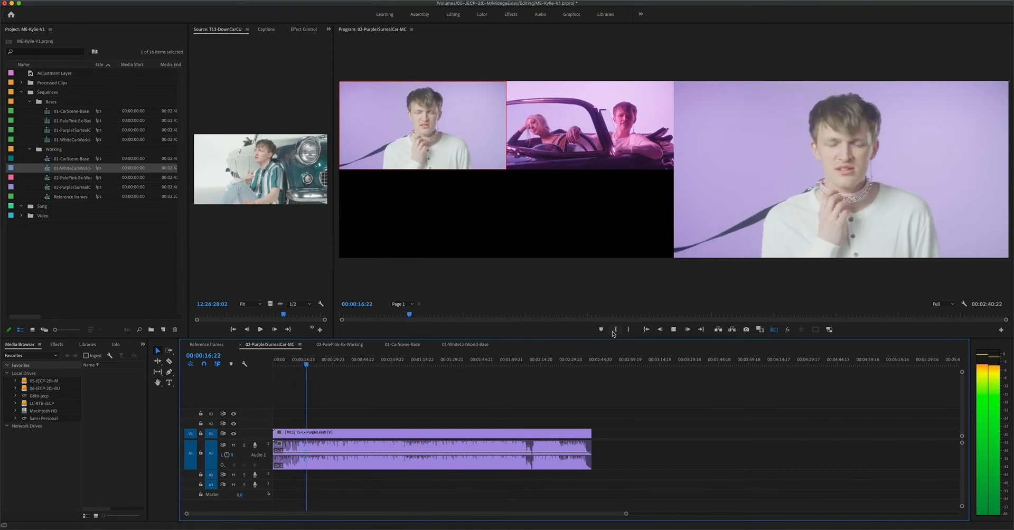
{"action": "key", "text": "XF86AudioRaiseVolume"}
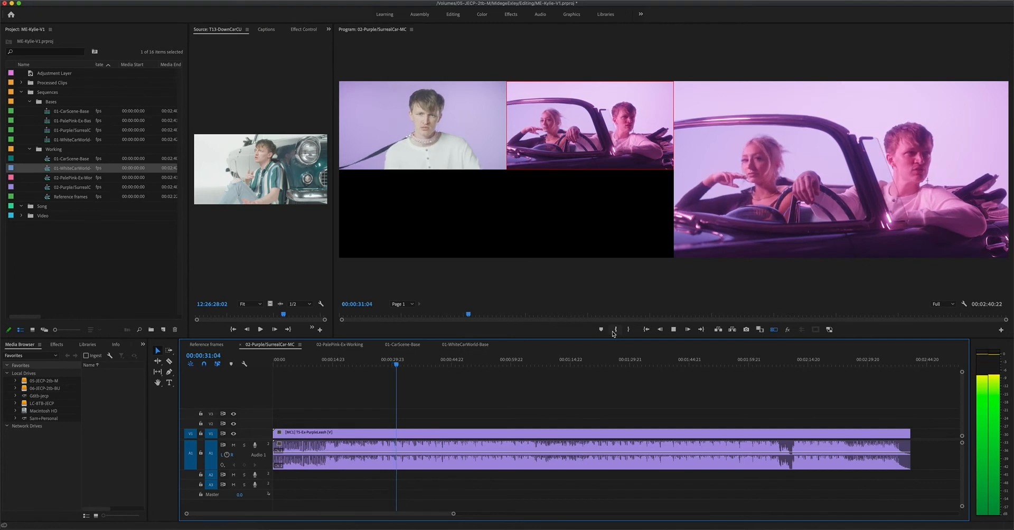
{"action": "key", "text": "1"}
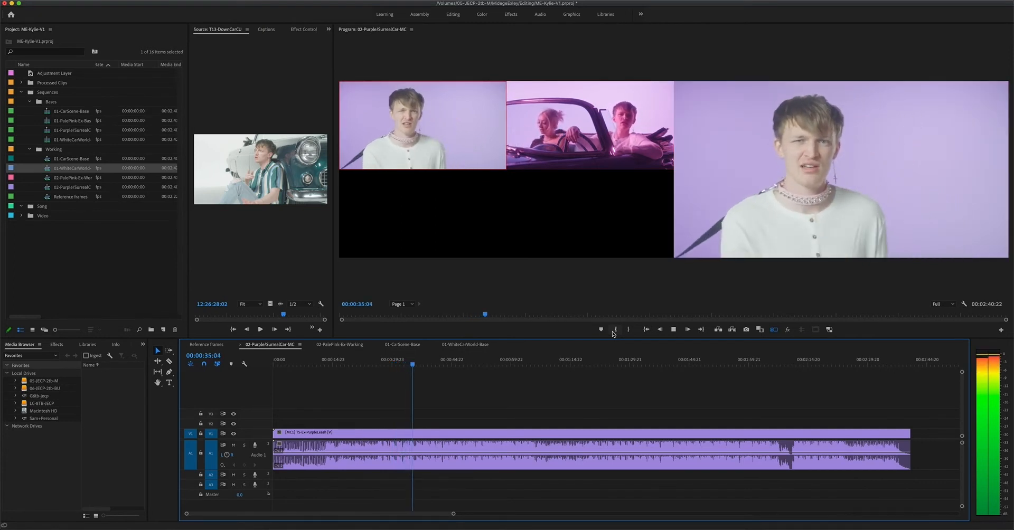
{"action": "key", "text": "2"}
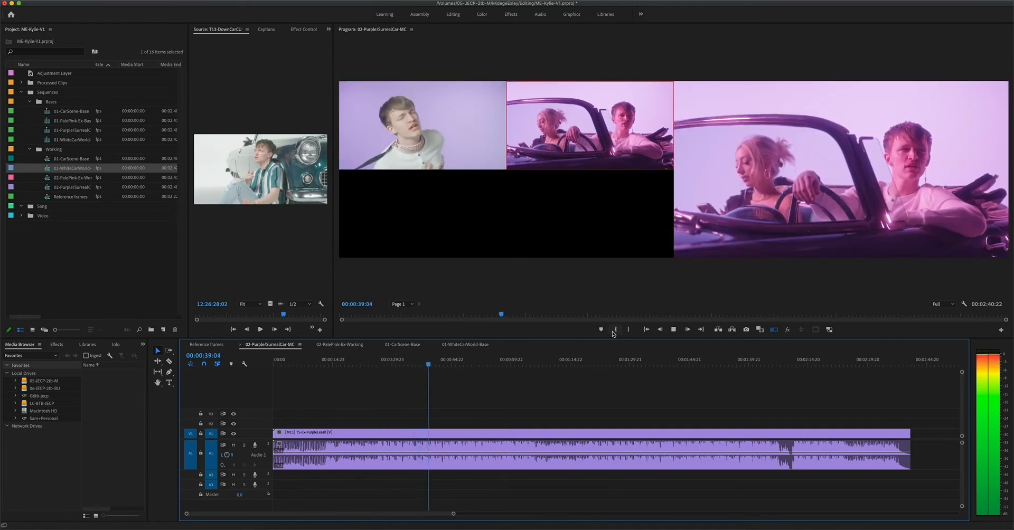
{"action": "key", "text": "1"}
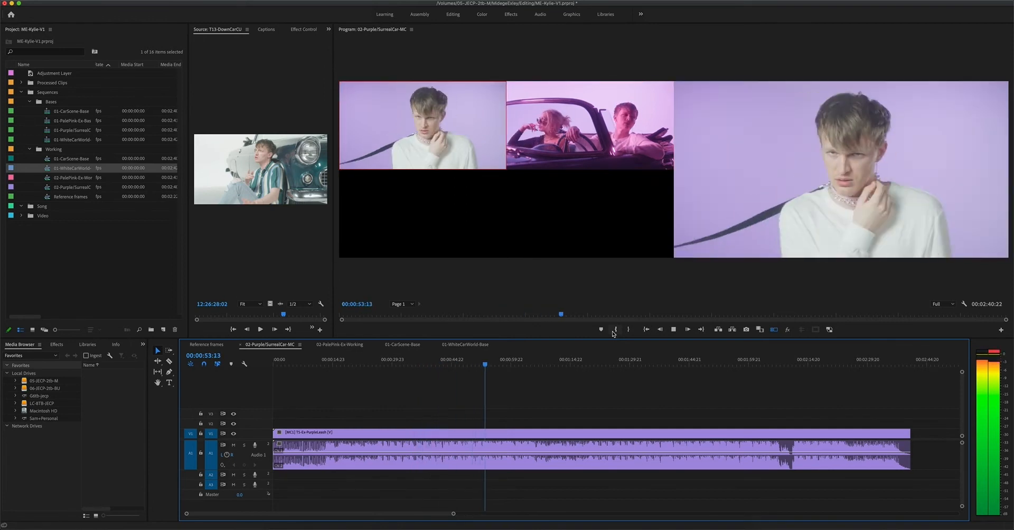
{"action": "key", "text": "2"}
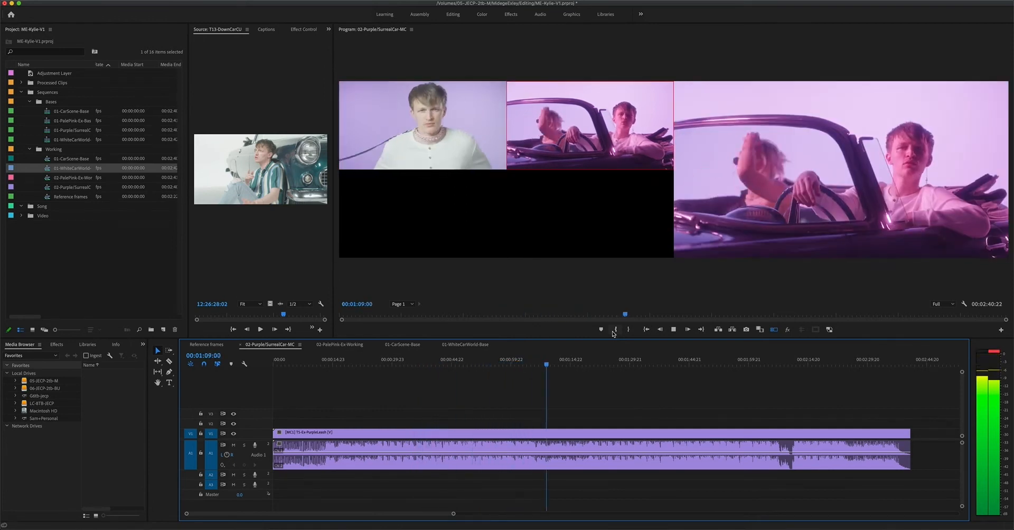
{"action": "key", "text": "1"}
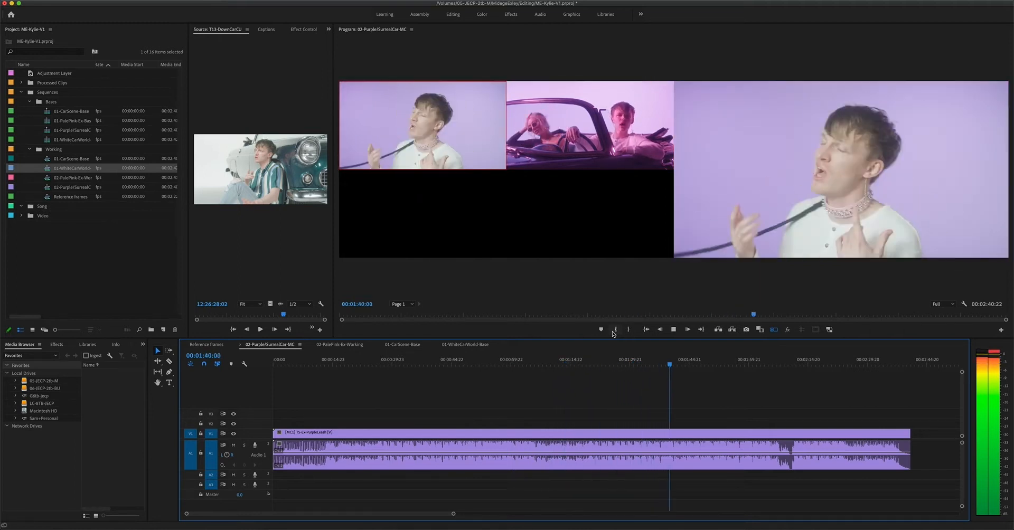
{"action": "key", "text": "2"}
{"action": "key", "text": "1"}
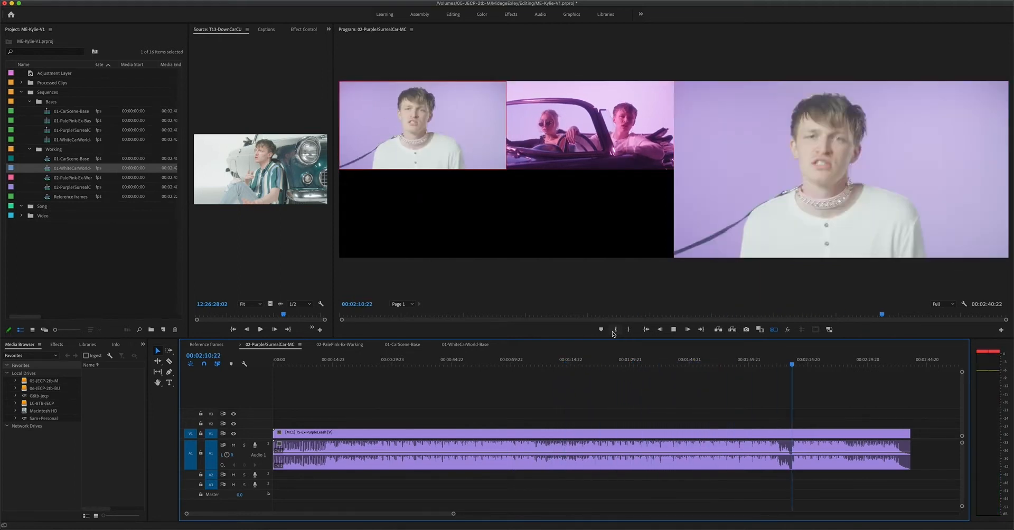
{"action": "key", "text": "2"}
{"action": "key", "text": "1"}
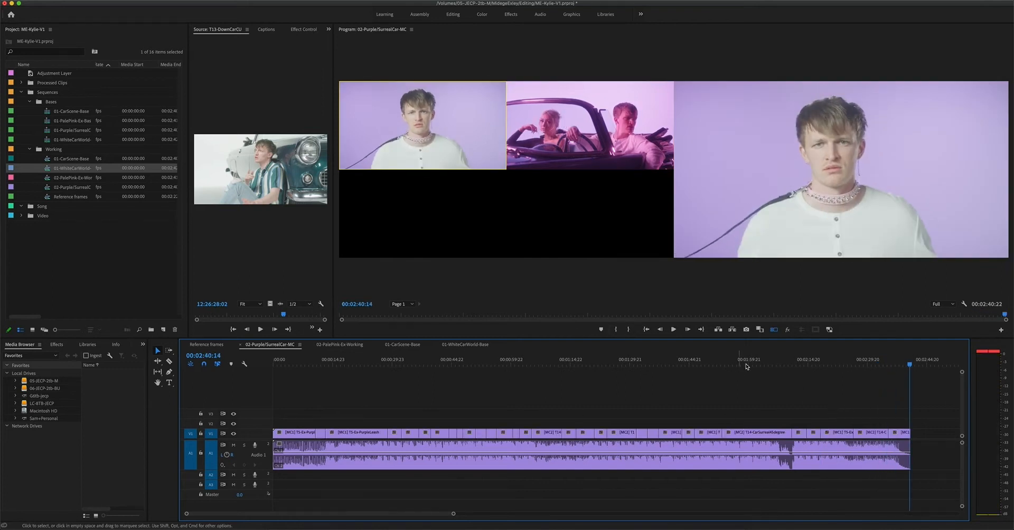
Review the switched purple cut from 00:00:40:23 with the multi-camera view turned off, and save the project
{"action": "left_click_drag", "start_coordinate": [901, 363], "coordinate": [436, 368]}
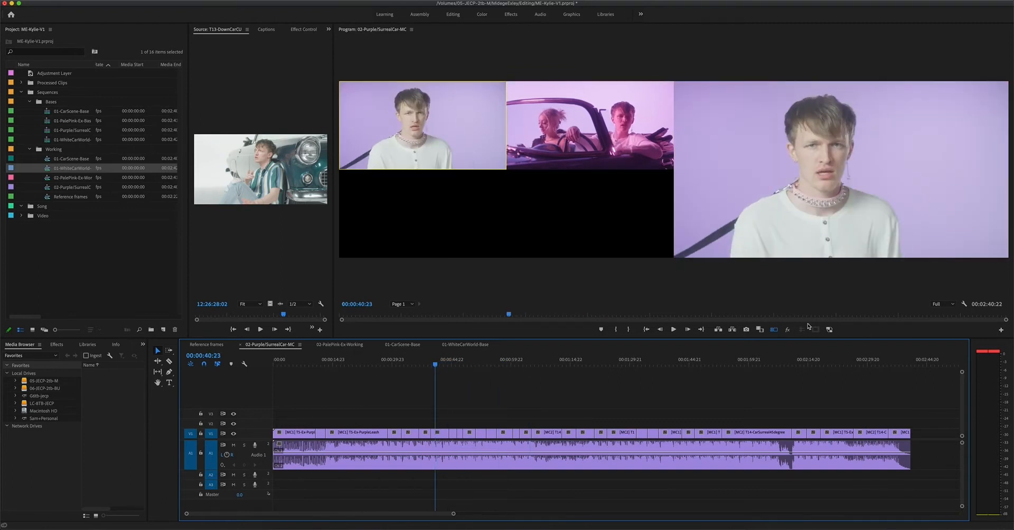
{"action": "left_click", "coordinate": [774, 330]}
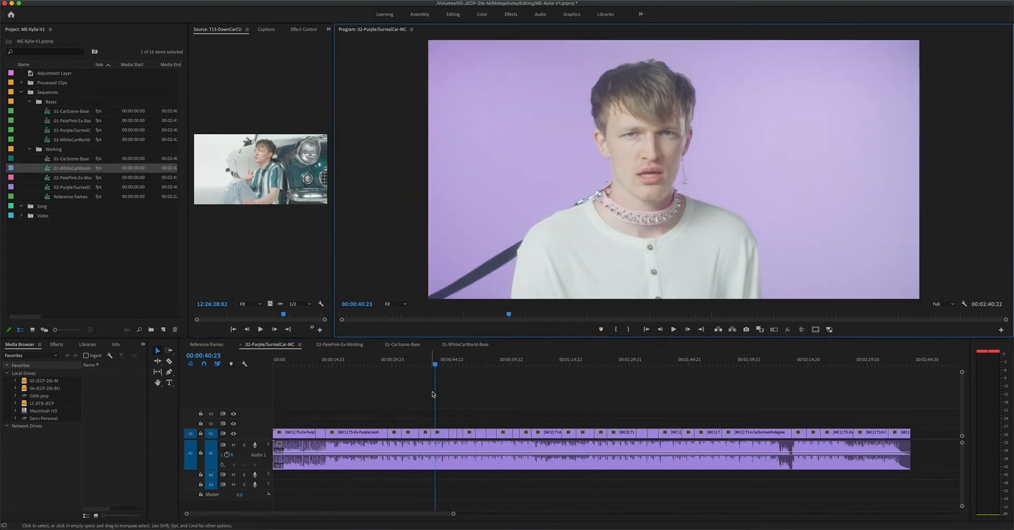
{"action": "left_click", "coordinate": [558, 374]}
{"action": "key", "text": "space"}
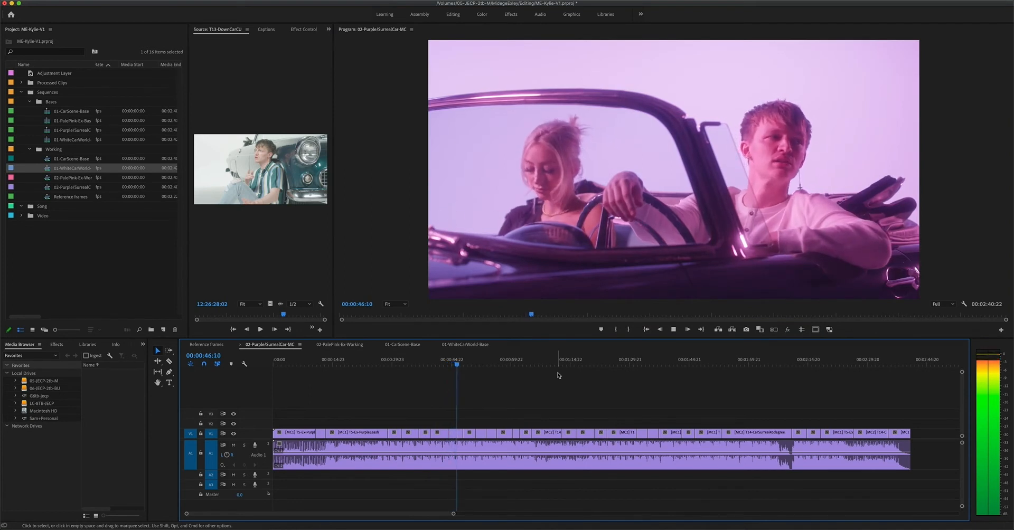
{"action": "key", "text": "space"}
{"action": "key", "text": "super+s"}
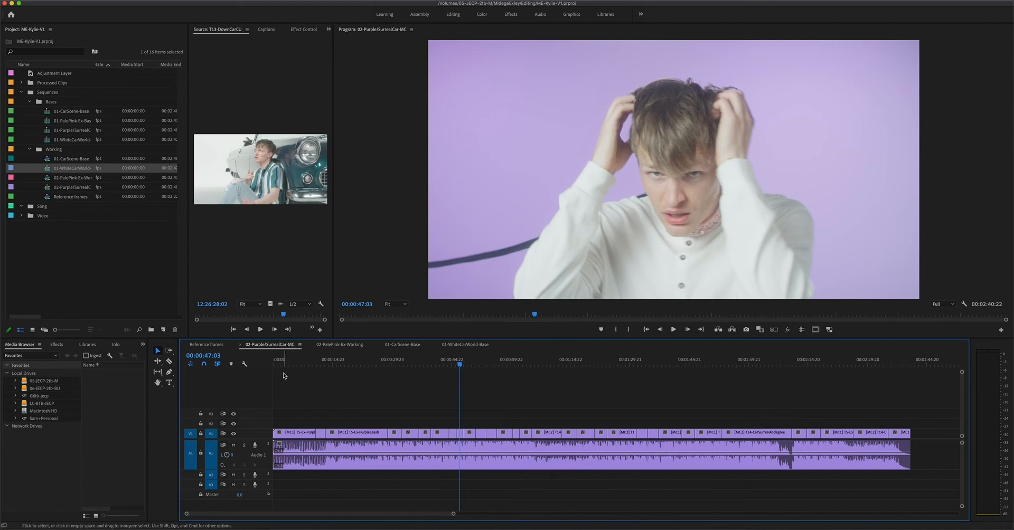
Play 02-PalePink-Ex-Working from its start in multi-camera view and live-switch between its cameras through the song
{"action": "left_click", "coordinate": [339, 344]}
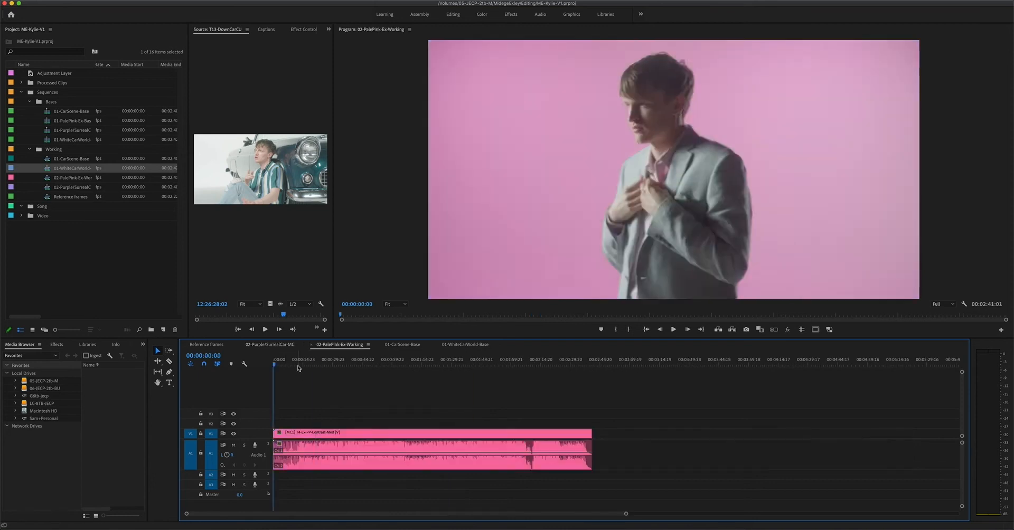
{"action": "key", "text": "shift+0"}
{"action": "key", "text": "space"}
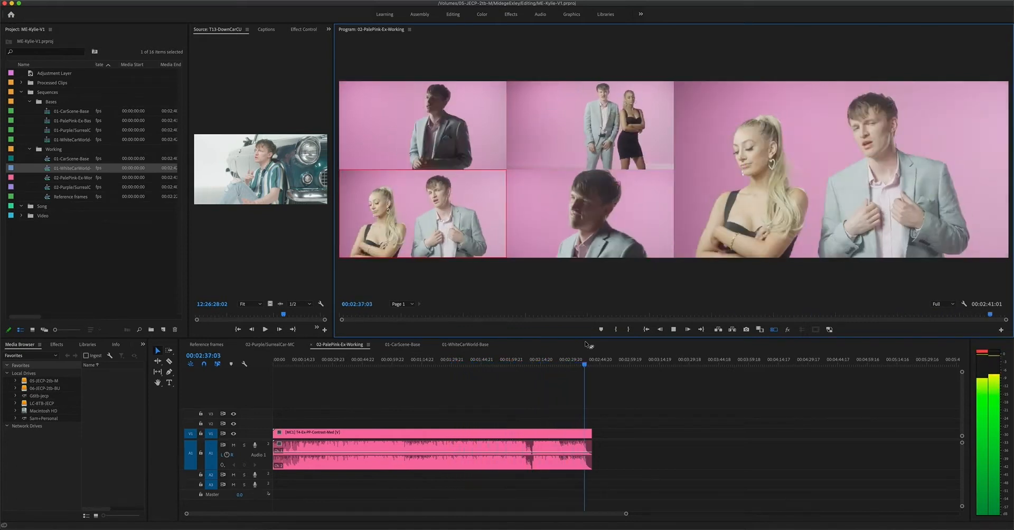
Play 01-CarScene-Base from near its start, live-switching between cameras 1, 2 and 4 through the song, and save the project
{"action": "left_click", "coordinate": [402, 344]}
{"action": "left_click", "coordinate": [457, 224]}
{"action": "left_click", "coordinate": [280, 364]}
{"action": "key", "text": "space"}
{"action": "key", "text": "space"}
{"action": "left_click_drag", "start_coordinate": [284, 433], "coordinate": [292, 433]}
{"action": "left_click", "coordinate": [288, 364]}
{"action": "key", "text": "space"}
{"action": "key", "text": "2"}
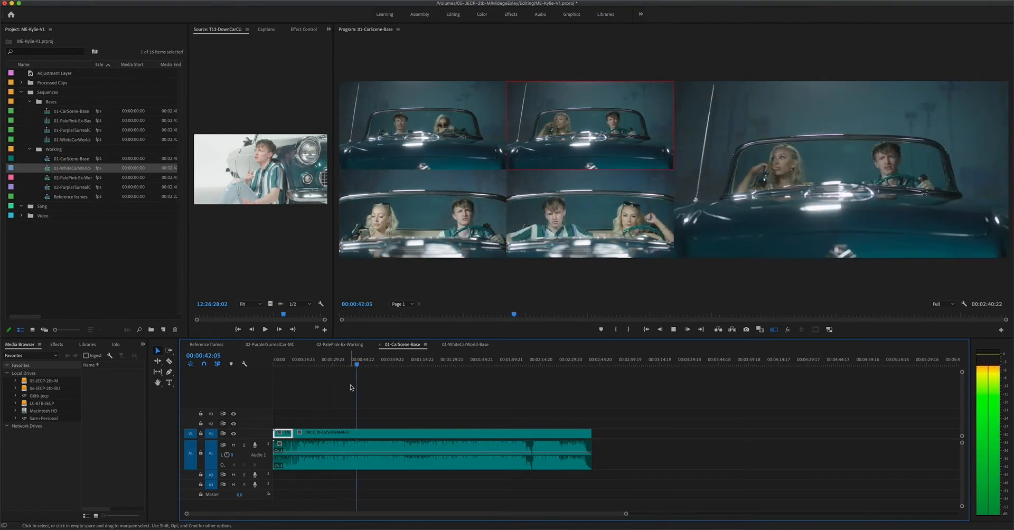
{"action": "key", "text": "1"}
{"action": "key", "text": "4"}
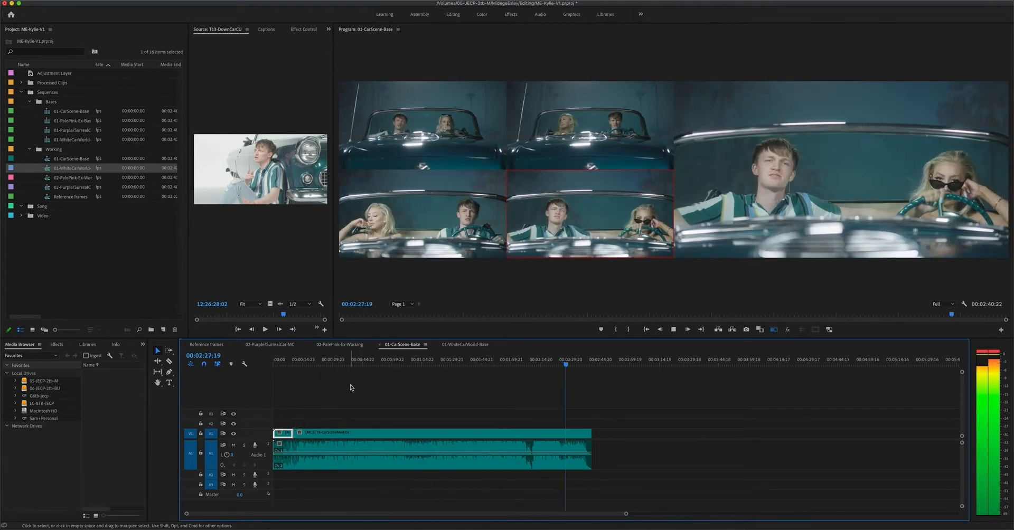
{"action": "key", "text": "super+s"}
Play 01-WhiteCarWorld-Base from its start and live-switch between cameras 1, 2, 3 and 4 through the song
{"action": "left_click", "coordinate": [465, 345]}
{"action": "left_click", "coordinate": [274, 365]}
{"action": "key", "text": "space"}
{"action": "key", "text": "1"}
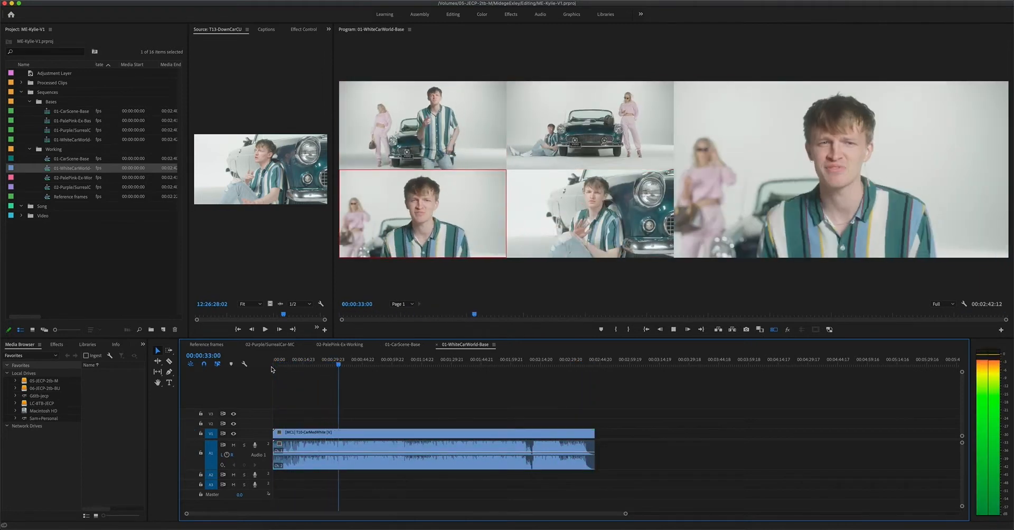
{"action": "key", "text": "3"}
{"action": "key", "text": "2"}
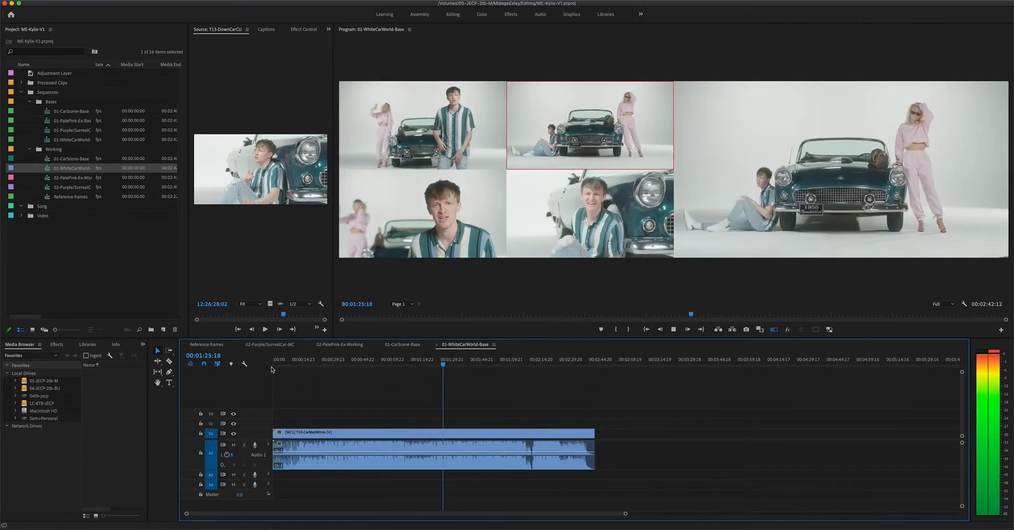
{"action": "key", "text": "4"}
{"action": "key", "text": "2"}
{"action": "key", "text": "4"}
{"action": "key", "text": "3"}
{"action": "key", "text": "2"}
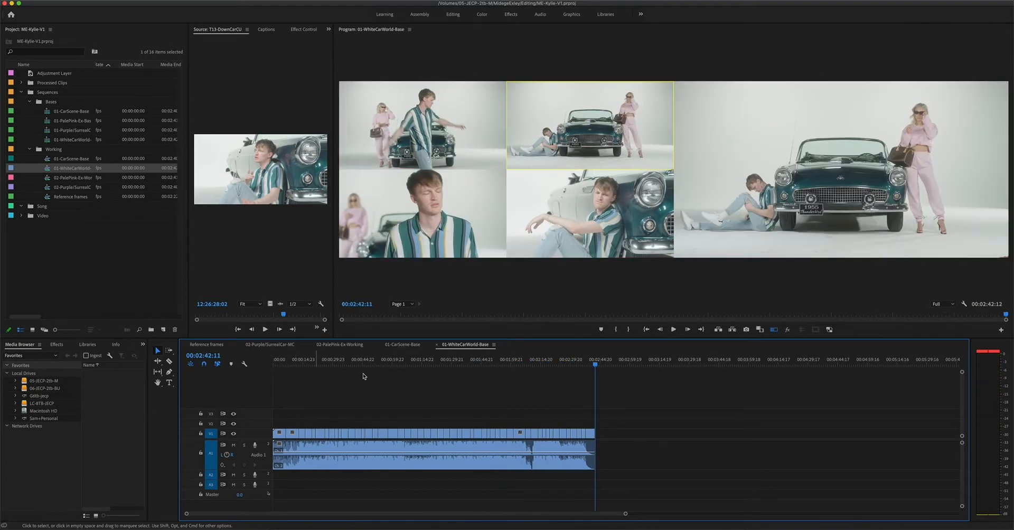
Look over the camera cuts made in the car scene, pale pink, purple and white car sequences
{"action": "left_click", "coordinate": [403, 344]}
{"action": "left_click", "coordinate": [351, 349]}
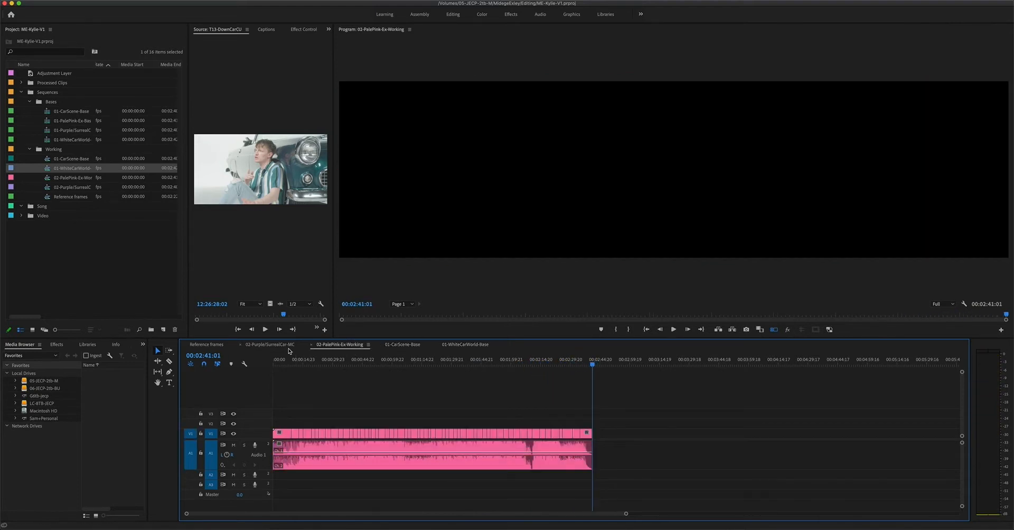
{"action": "left_click", "coordinate": [286, 347]}
{"action": "left_click", "coordinate": [401, 344]}
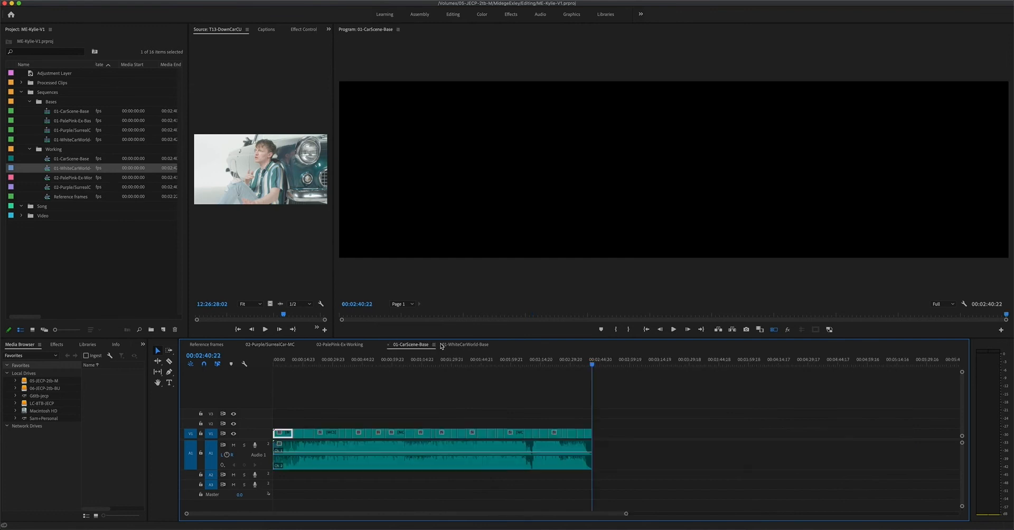
{"action": "left_click", "coordinate": [465, 345]}
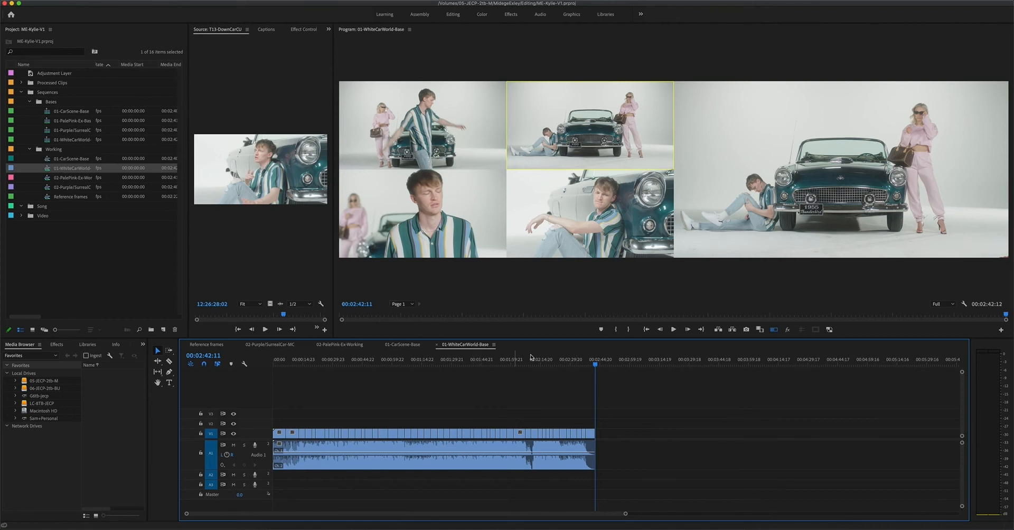
Turn off the multi-camera view and check the switched car scene, pale pink and purple sequences in the single-picture view
{"action": "left_click", "coordinate": [773, 330]}
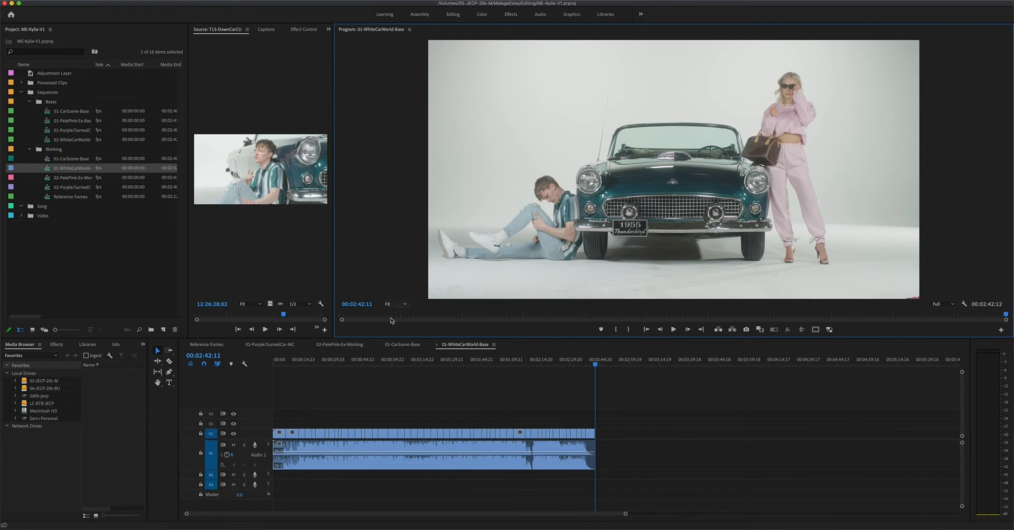
{"action": "left_click", "coordinate": [416, 346]}
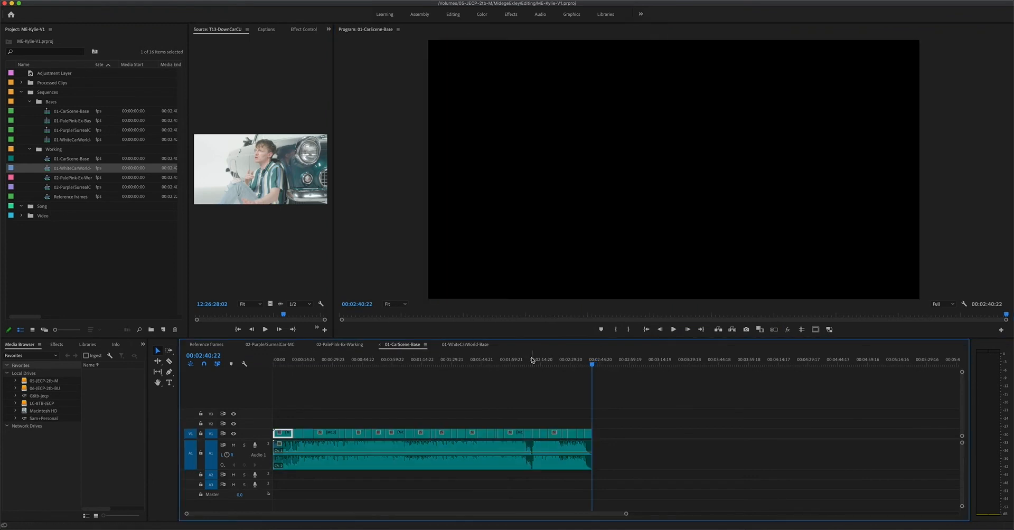
{"action": "left_click", "coordinate": [512, 361]}
{"action": "left_click", "coordinate": [357, 346]}
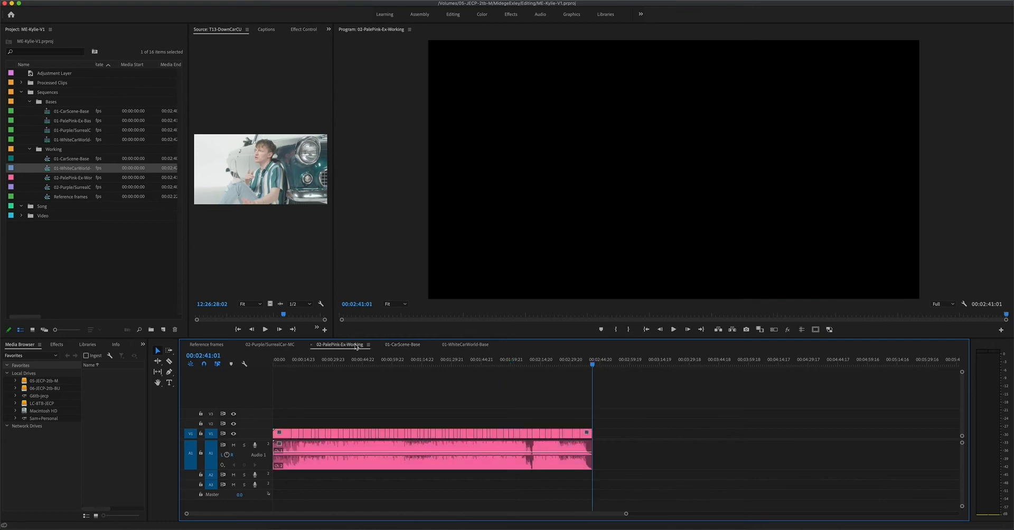
{"action": "left_click", "coordinate": [272, 345]}
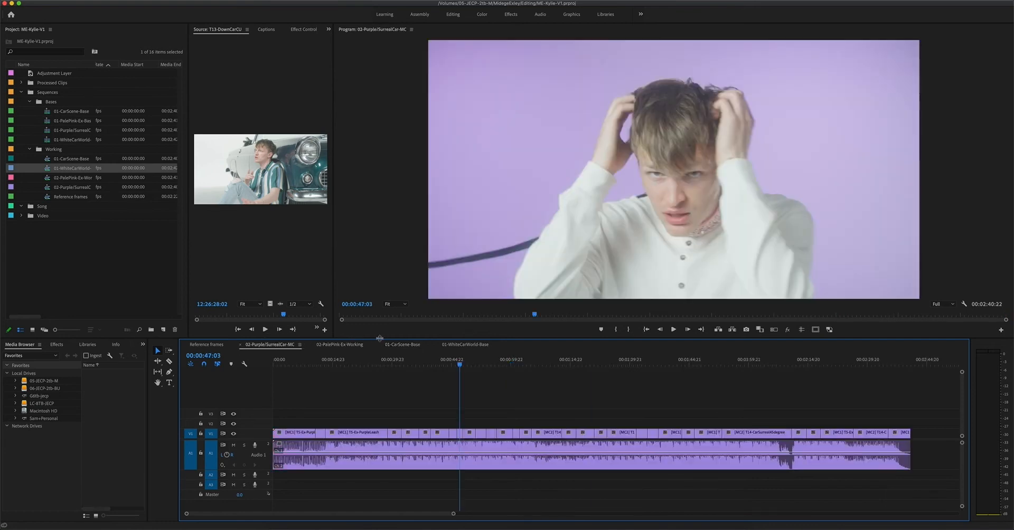
{"action": "left_click", "coordinate": [405, 345]}
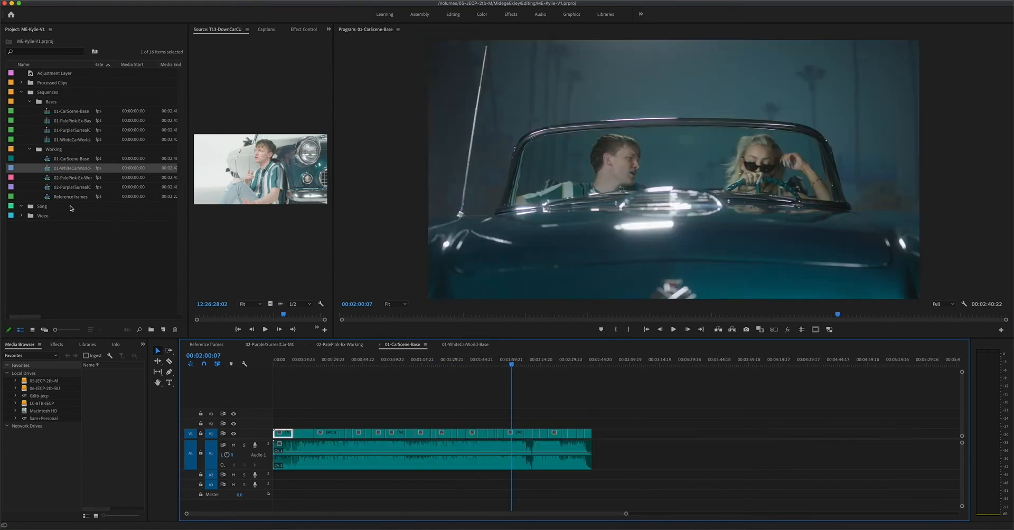
Duplicate the switched 01-CarScene-Base sequence in the Working bin and rename the copy 03MV-Build
{"action": "left_click", "coordinate": [45, 160]}
{"action": "right_click", "coordinate": [46, 160]}
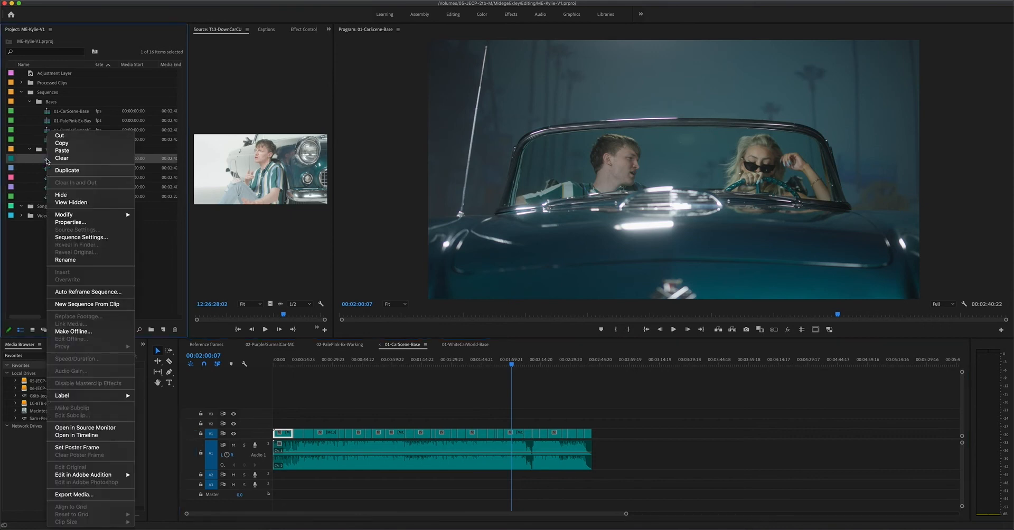
{"action": "left_click", "coordinate": [78, 170]}
{"action": "left_click", "coordinate": [83, 169]}
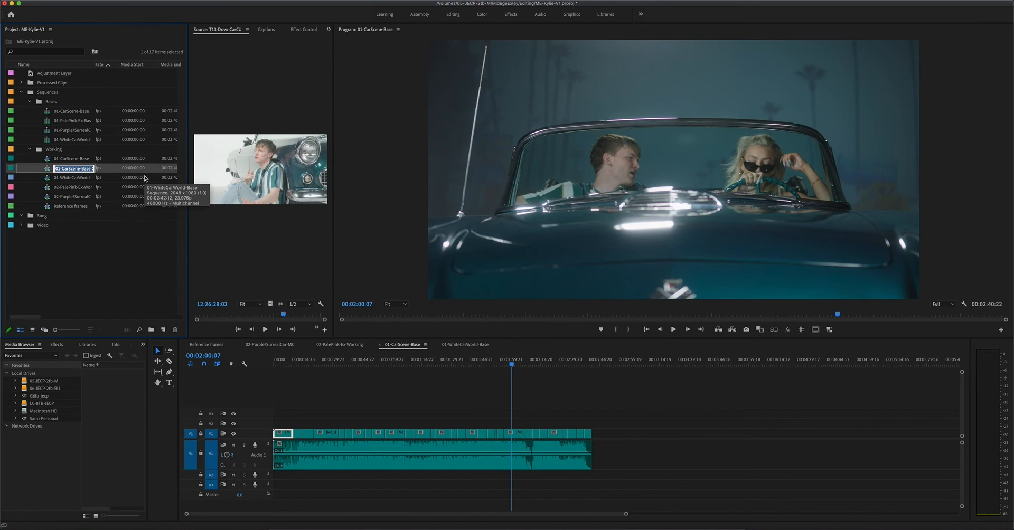
{"action": "type", "text": "MV-Build"}
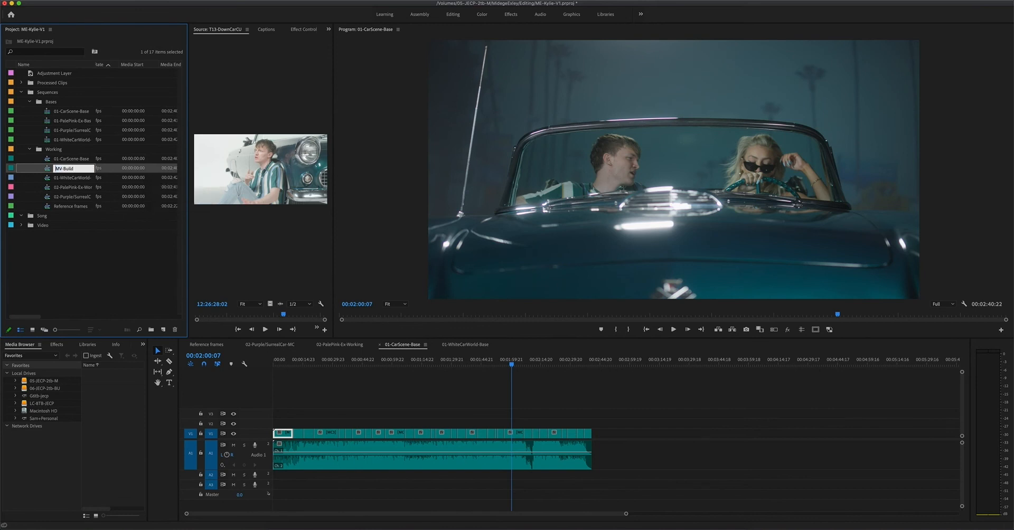
{"action": "key", "text": "Return"}
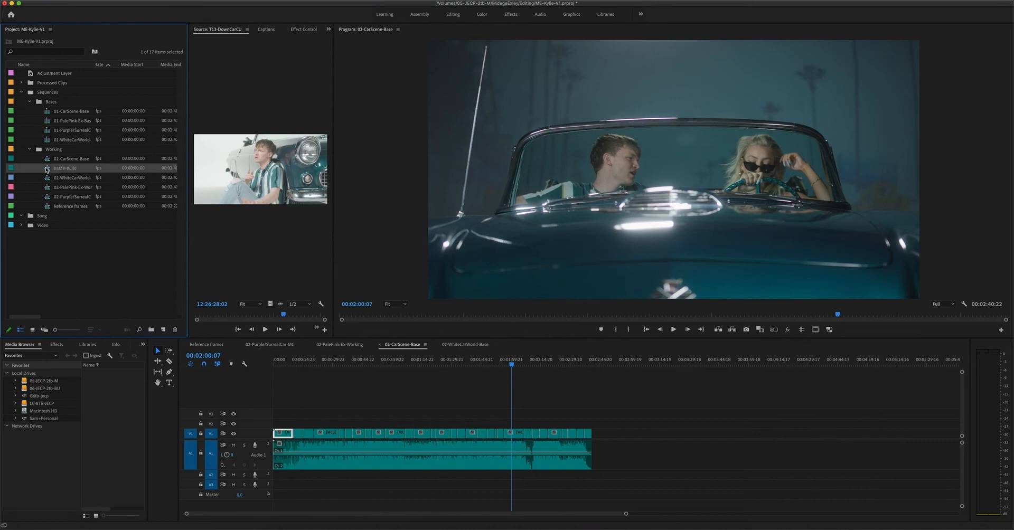
Open the 03MV-Build sequence in the timeline and move its playhead to 00:00:00:00
{"action": "right_click", "coordinate": [46, 170]}
{"action": "left_click", "coordinate": [536, 388]}
{"action": "double_click", "coordinate": [49, 172]}
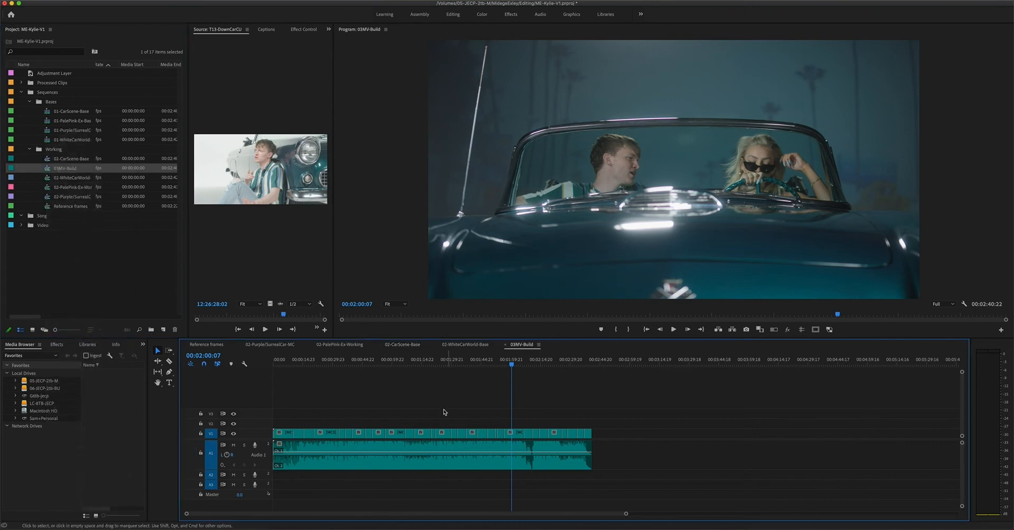
{"action": "left_click", "coordinate": [465, 345]}
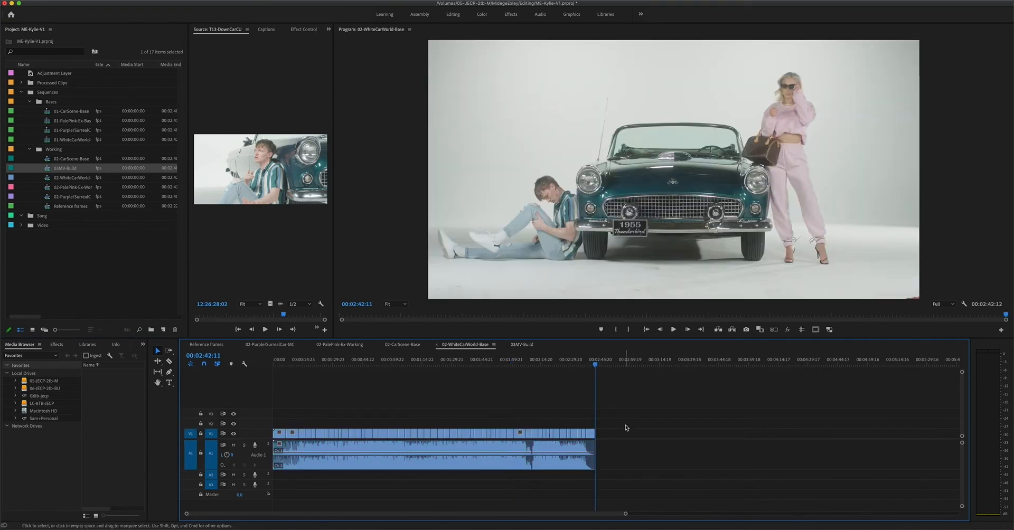
{"action": "left_click", "coordinate": [522, 345]}
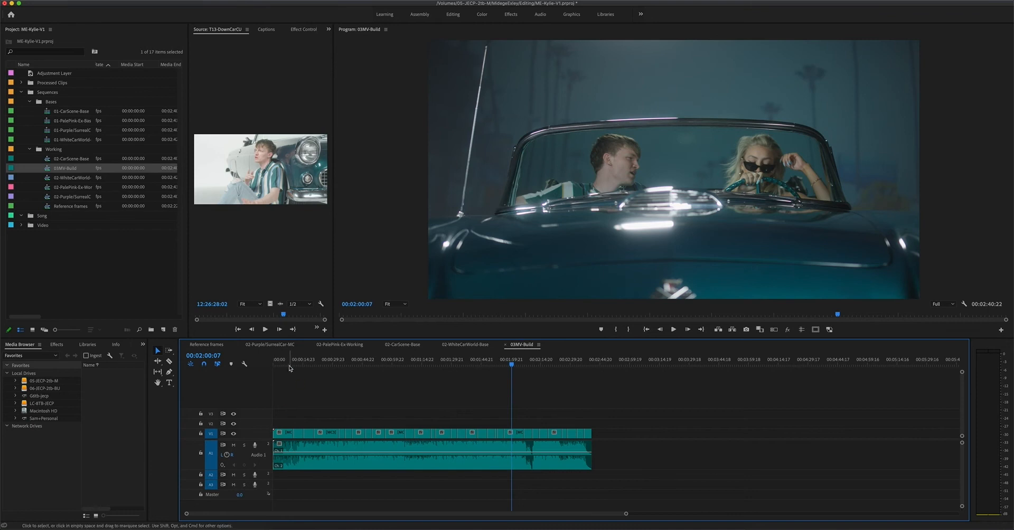
{"action": "key", "text": "Home"}
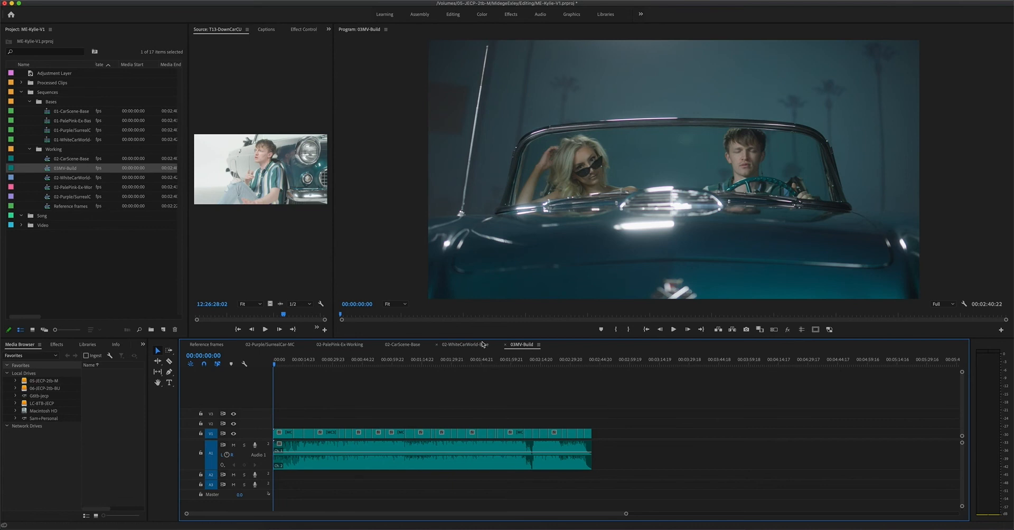
Copy all clips of 02-WhiteCarWorld-Base into 03MV-Build at the sequence start, with the video on track V2
{"action": "left_click", "coordinate": [464, 345]}
{"action": "left_click_drag", "start_coordinate": [622, 417], "coordinate": [250, 469]}
{"action": "mouse_move", "coordinate": [285, 435]}
{"action": "left_mouse_down"}
{"action": "mouse_move", "coordinate": [437, 387]}
{"action": "mouse_move", "coordinate": [519, 344]}
{"action": "mouse_move", "coordinate": [274, 421]}
{"action": "left_mouse_up"}
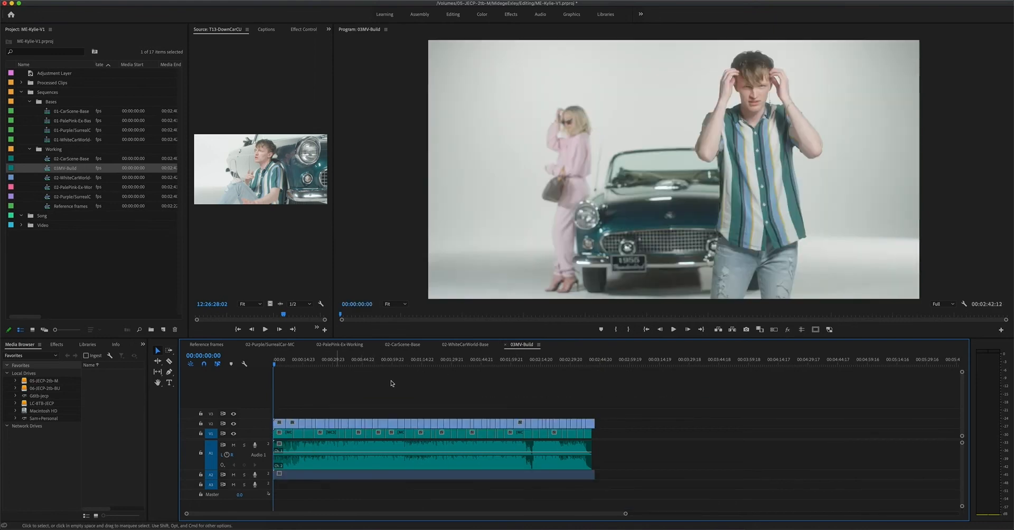
Close the 02-WhiteCarWorld-Base and 02-CarScene-Base sequences in the timeline
{"action": "left_click", "coordinate": [460, 344]}
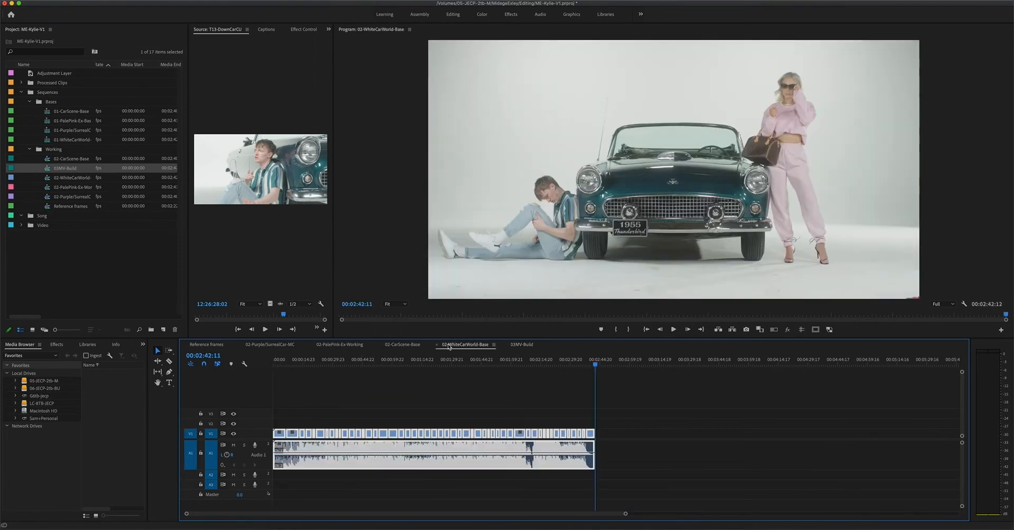
{"action": "left_click", "coordinate": [437, 346]}
{"action": "left_click", "coordinate": [378, 345]}
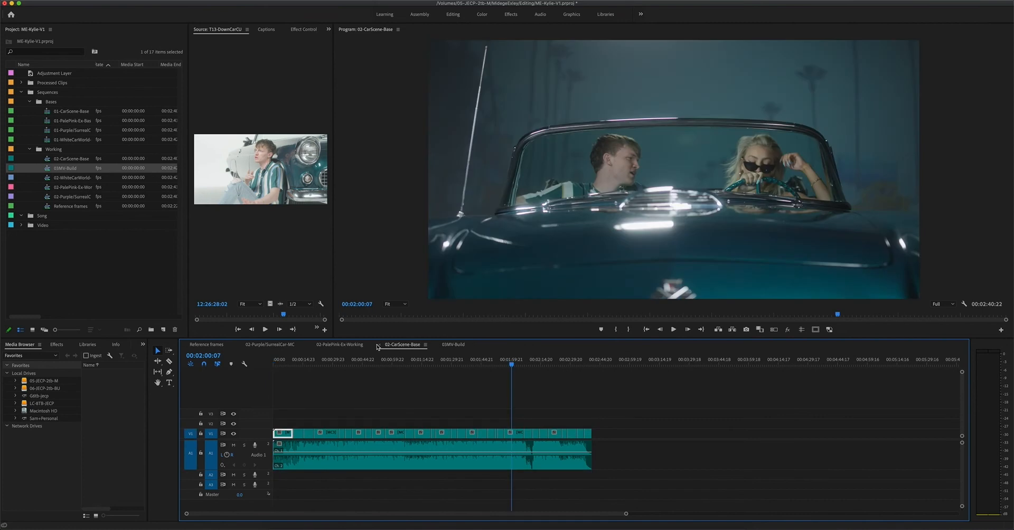
{"action": "left_click", "coordinate": [380, 347]}
Copy all clips of 02-PalePink-Ex-Working onto track V3 at the start of 03MV-Build, and close the pale pink sequence
{"action": "left_click", "coordinate": [340, 344]}
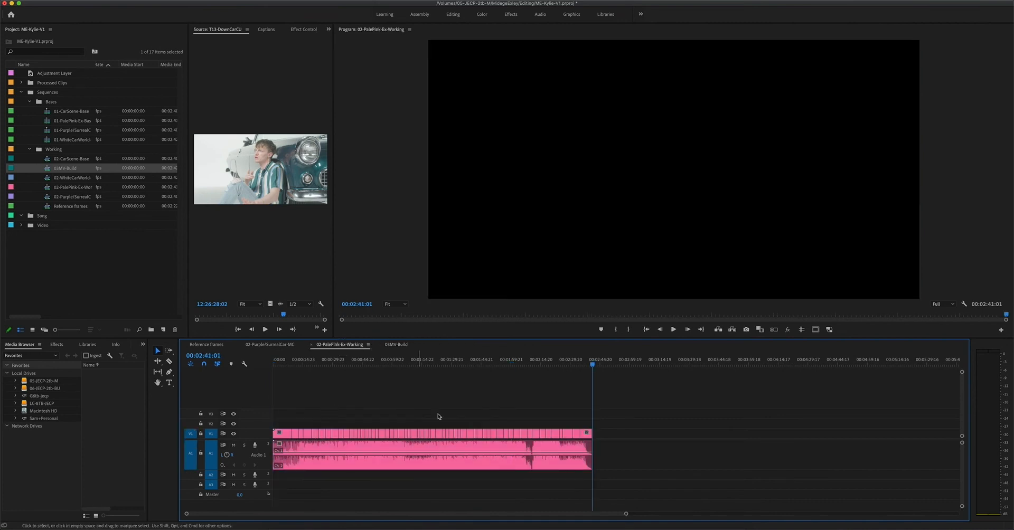
{"action": "left_click_drag", "start_coordinate": [644, 419], "coordinate": [253, 488]}
{"action": "left_click_drag", "start_coordinate": [283, 435], "coordinate": [282, 414]}
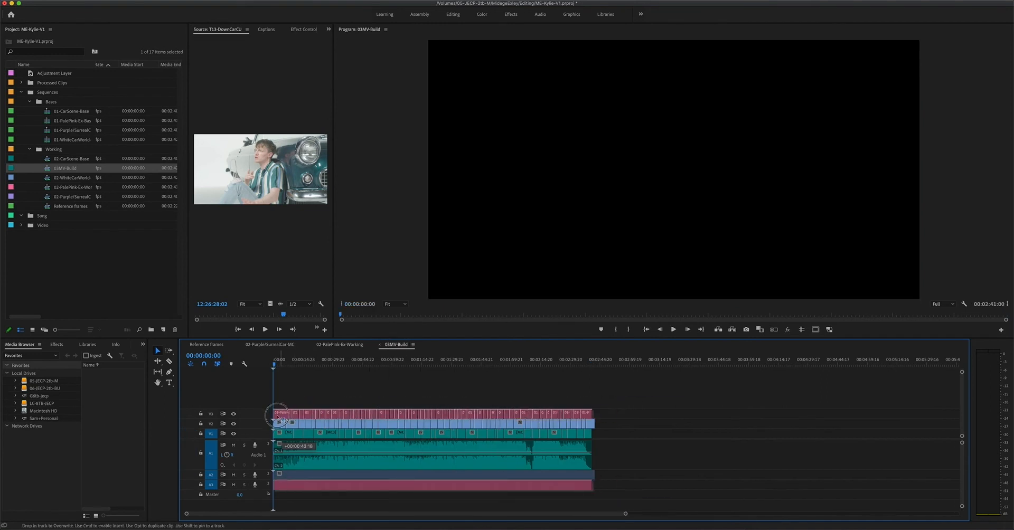
{"action": "left_click", "coordinate": [338, 345]}
{"action": "left_click", "coordinate": [312, 345]}
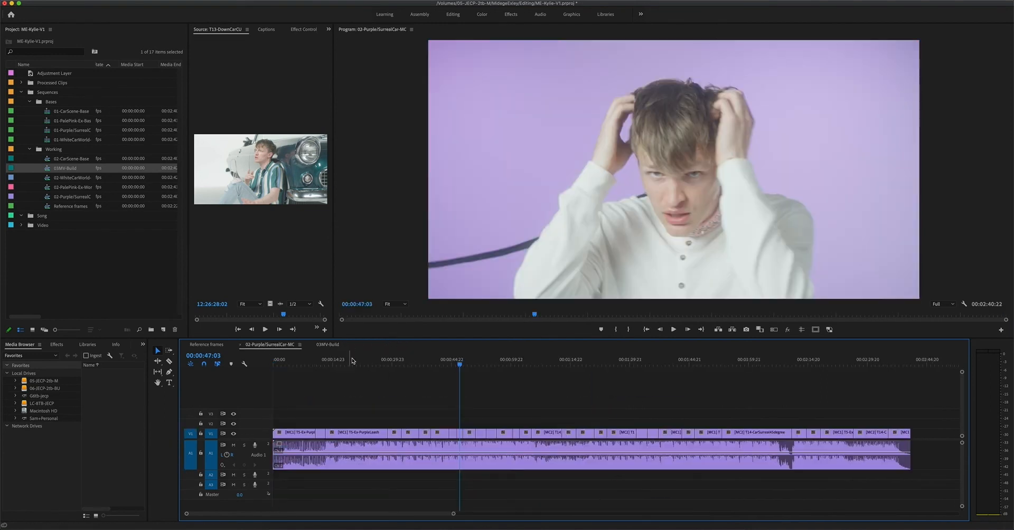
Copy all clips of 02-Purple/SurrealCar-MC onto new track V4 at the start of 03MV-Build, and close the purple sequence
{"action": "left_click_drag", "start_coordinate": [925, 414], "coordinate": [221, 495]}
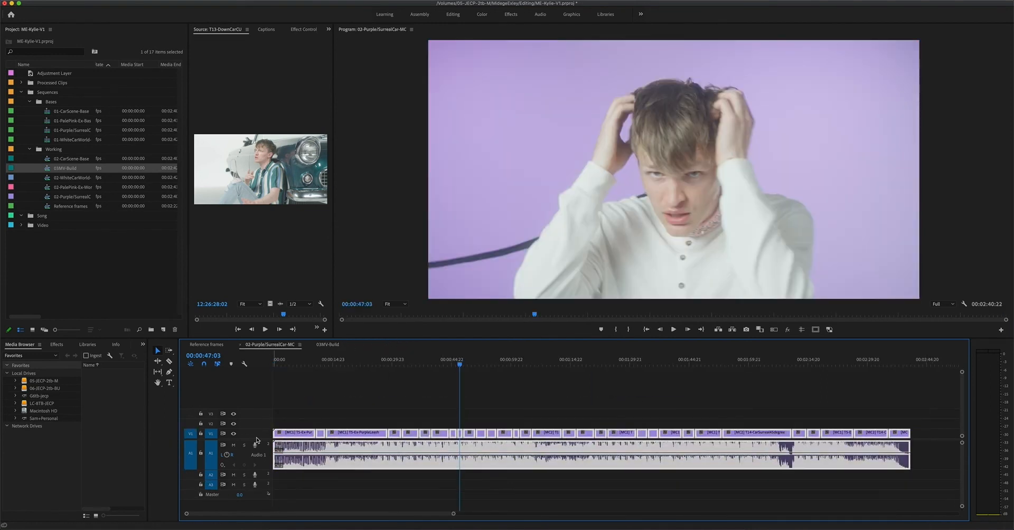
{"action": "left_click_drag", "start_coordinate": [284, 435], "coordinate": [246, 347]}
{"action": "left_click", "coordinate": [239, 345]}
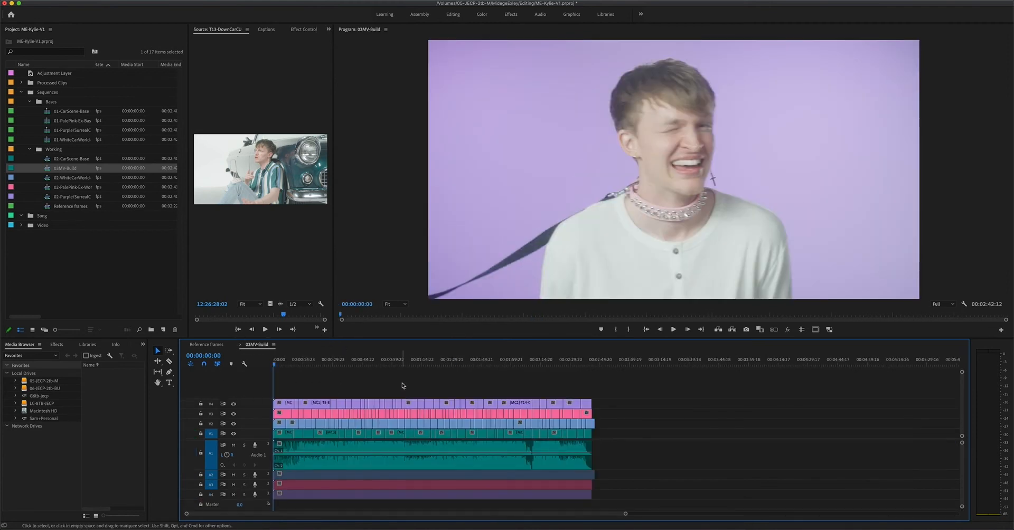
Unlink the duplicate audio clips on tracks A2, A3 and A4 of 03MV-Build from their video and delete them
{"action": "left_click_drag", "start_coordinate": [655, 475], "coordinate": [272, 499]}
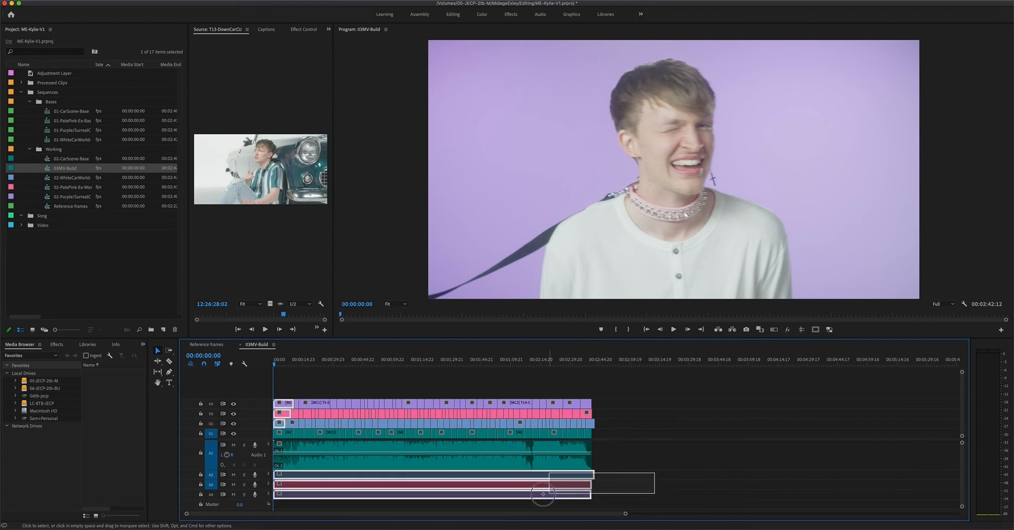
{"action": "right_click", "coordinate": [323, 480]}
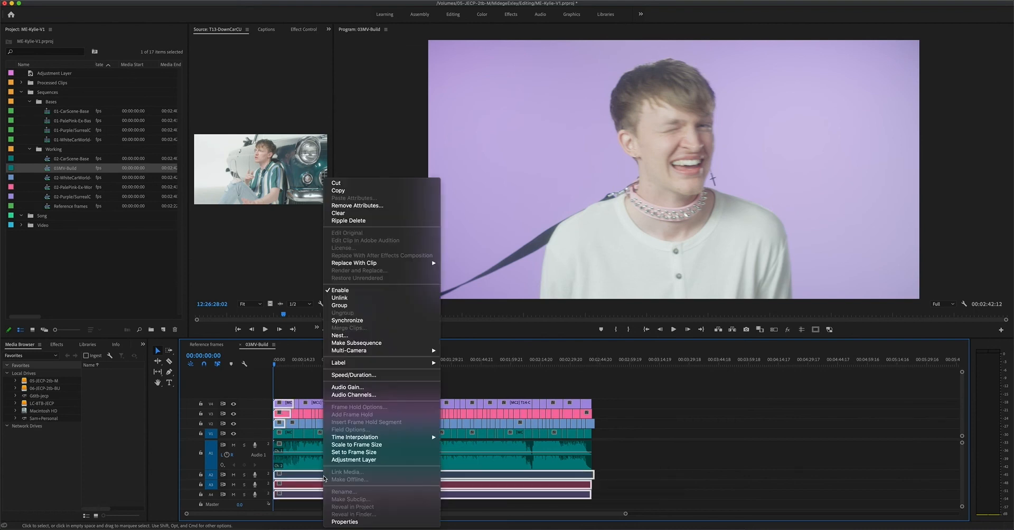
{"action": "left_click", "coordinate": [359, 305]}
{"action": "left_click", "coordinate": [575, 485]}
{"action": "key", "text": "Delete"}
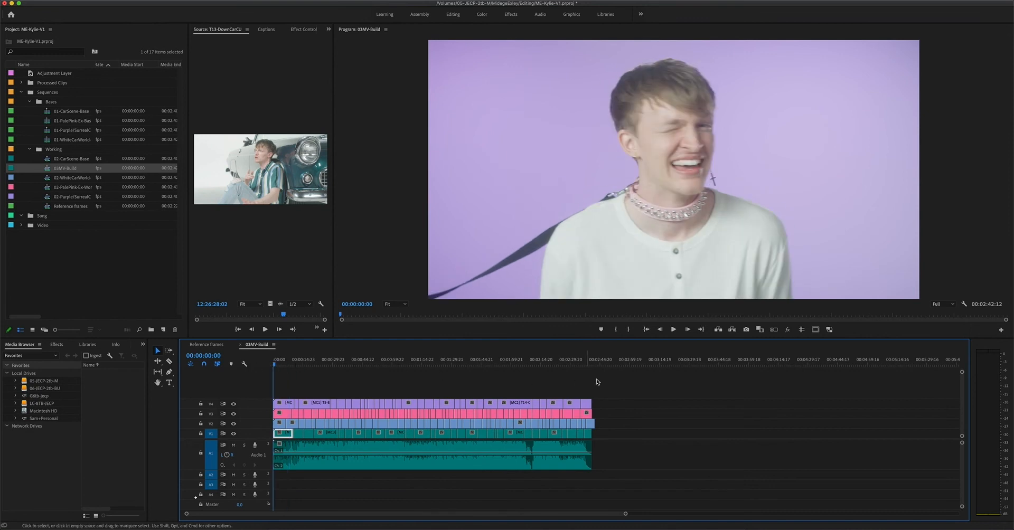
Hide the output of video tracks V4, V3, V2 and V1 in 03MV-Build
{"action": "left_click", "coordinate": [233, 404]}
{"action": "left_click", "coordinate": [233, 413]}
{"action": "left_click", "coordinate": [234, 424]}
{"action": "left_click", "coordinate": [233, 434]}
Move the first car scene clip straight up onto a new visible track V5 and play the build from the start
{"action": "left_click_drag", "start_coordinate": [284, 404], "coordinate": [284, 394]}
{"action": "left_click_drag", "start_coordinate": [286, 360], "coordinate": [279, 394]}
{"action": "key", "text": "="}
{"action": "key", "text": "space"}
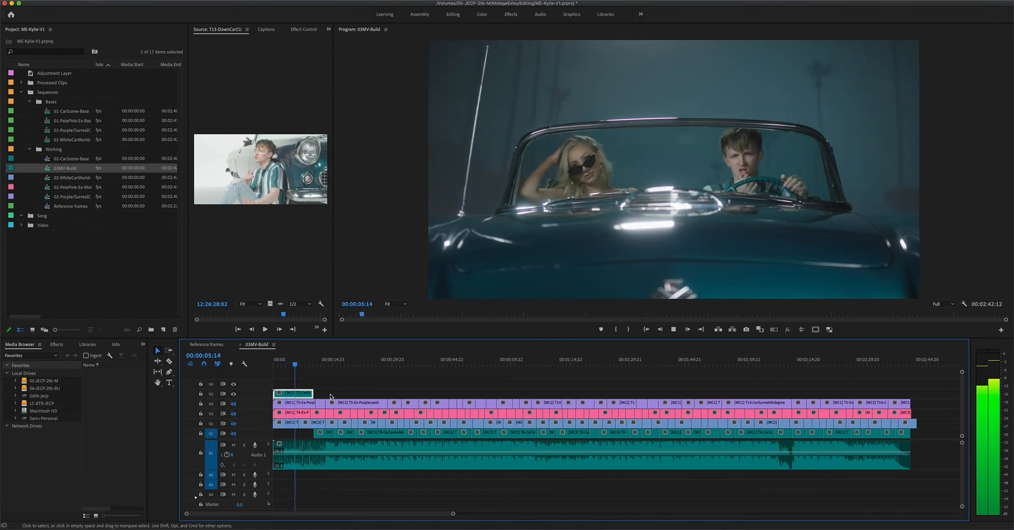
{"action": "key", "text": "="}
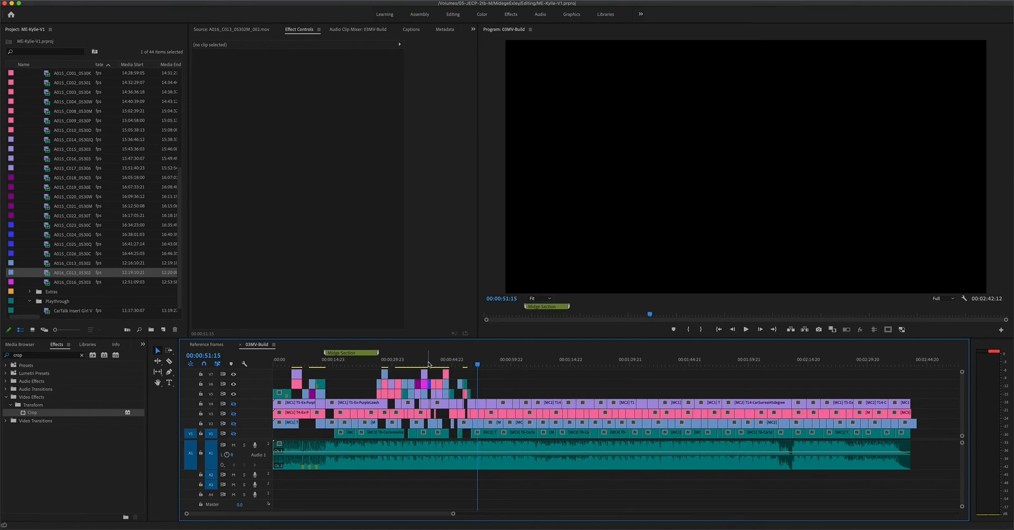
Scrub back and forth through the assembled first 53 seconds of 03MV-Build to review the chosen shots and split-screen layouts
{"action": "left_click", "coordinate": [389, 365]}
{"action": "left_click_drag", "start_coordinate": [389, 365], "coordinate": [448, 368]}
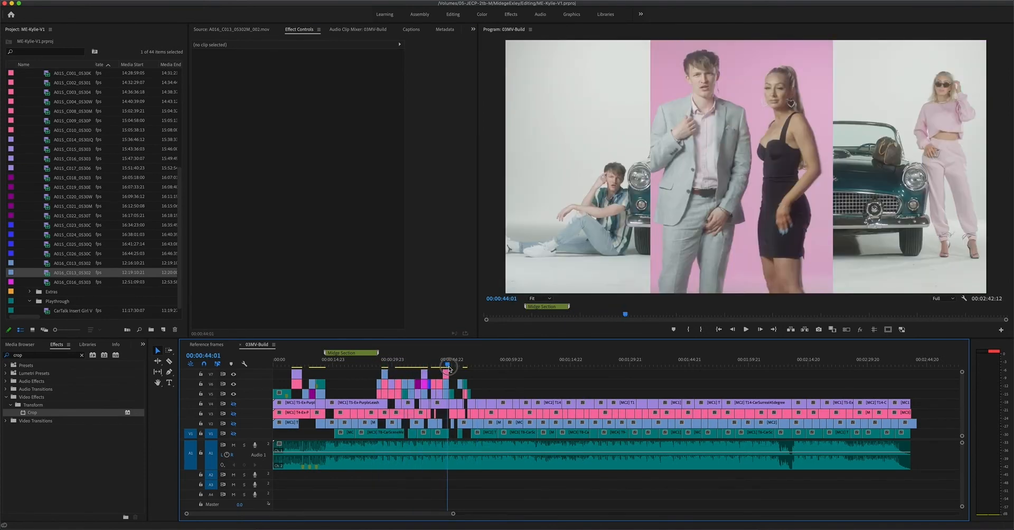
{"action": "left_click_drag", "start_coordinate": [362, 365], "coordinate": [300, 368]}
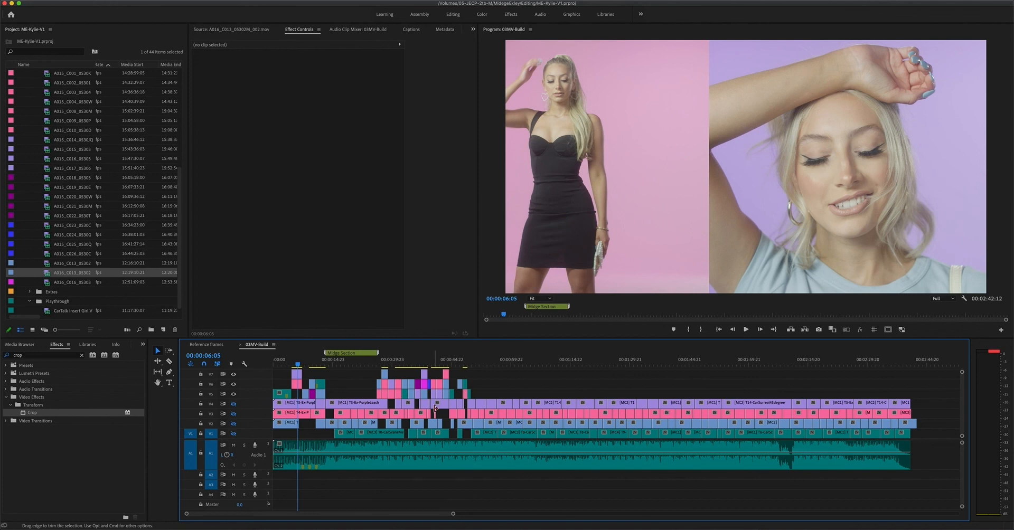
{"action": "left_click", "coordinate": [458, 362]}
{"action": "left_click_drag", "start_coordinate": [459, 362], "coordinate": [470, 362]}
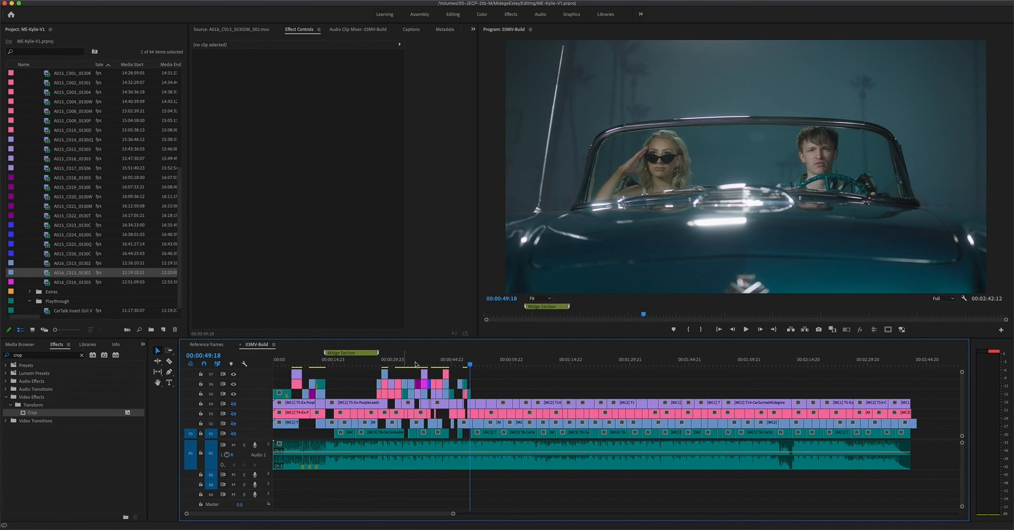
{"action": "left_click_drag", "start_coordinate": [468, 363], "coordinate": [482, 363]}
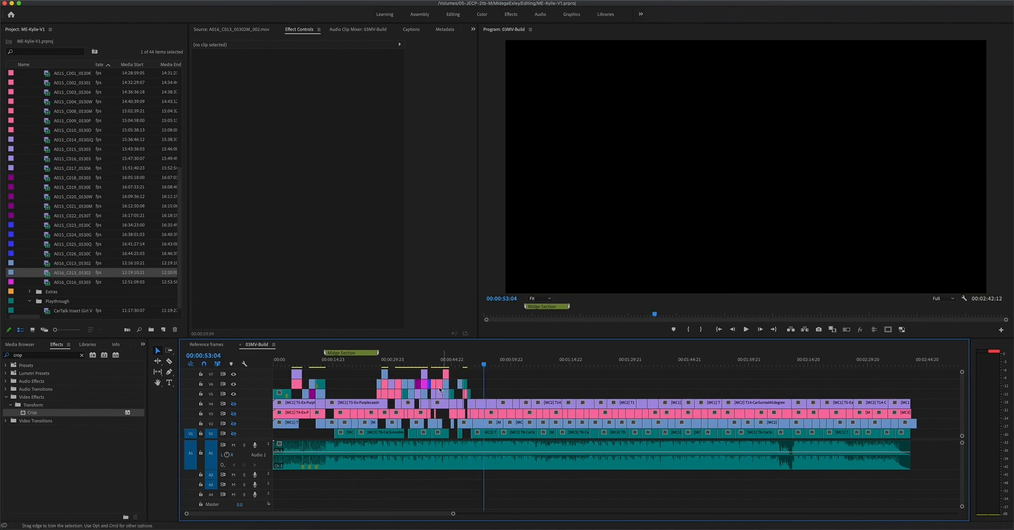
{"action": "left_click_drag", "start_coordinate": [386, 359], "coordinate": [445, 361]}
{"action": "left_click_drag", "start_coordinate": [444, 362], "coordinate": [391, 369]}
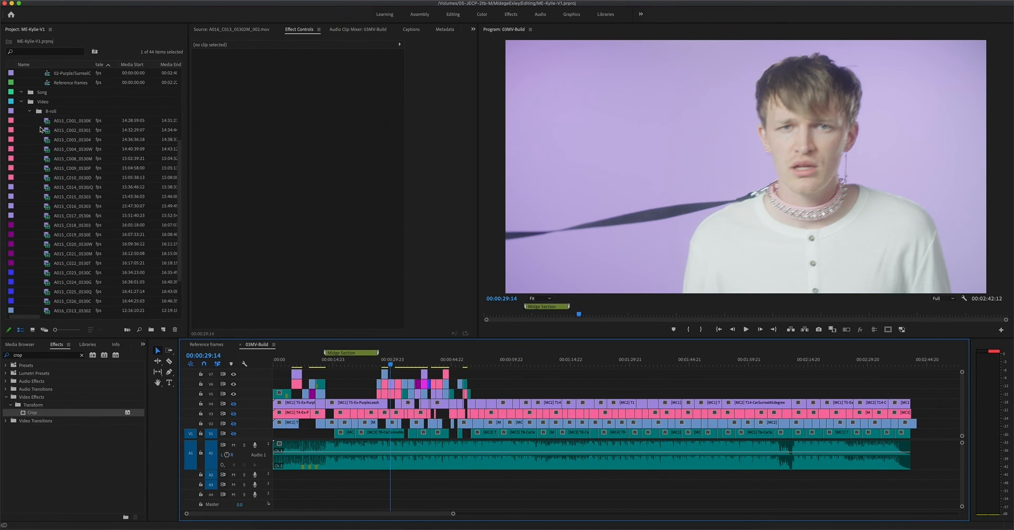
Collapse the Sequences, B-roll and Extras bins in the project, keeping the Video bin expanded to show its subfolders
{"action": "left_click", "coordinate": [21, 102]}
{"action": "left_click", "coordinate": [30, 150]}
{"action": "left_click", "coordinate": [29, 101]}
{"action": "left_click", "coordinate": [21, 92]}
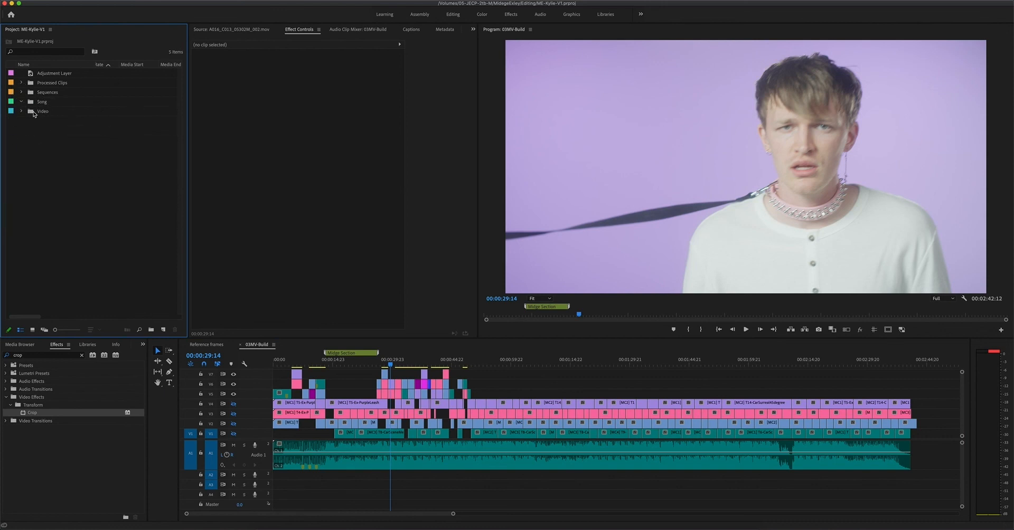
{"action": "left_click", "coordinate": [22, 111]}
{"action": "left_click", "coordinate": [30, 130]}
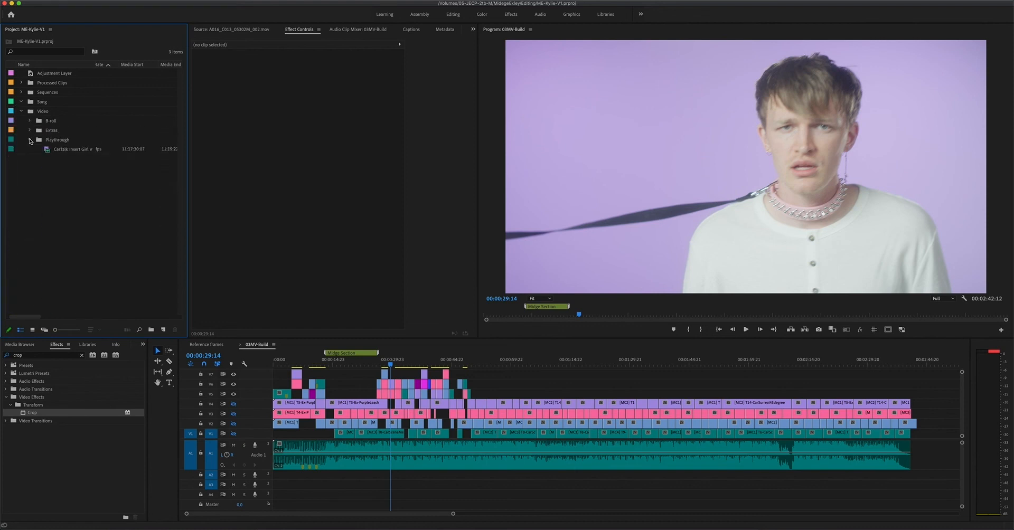